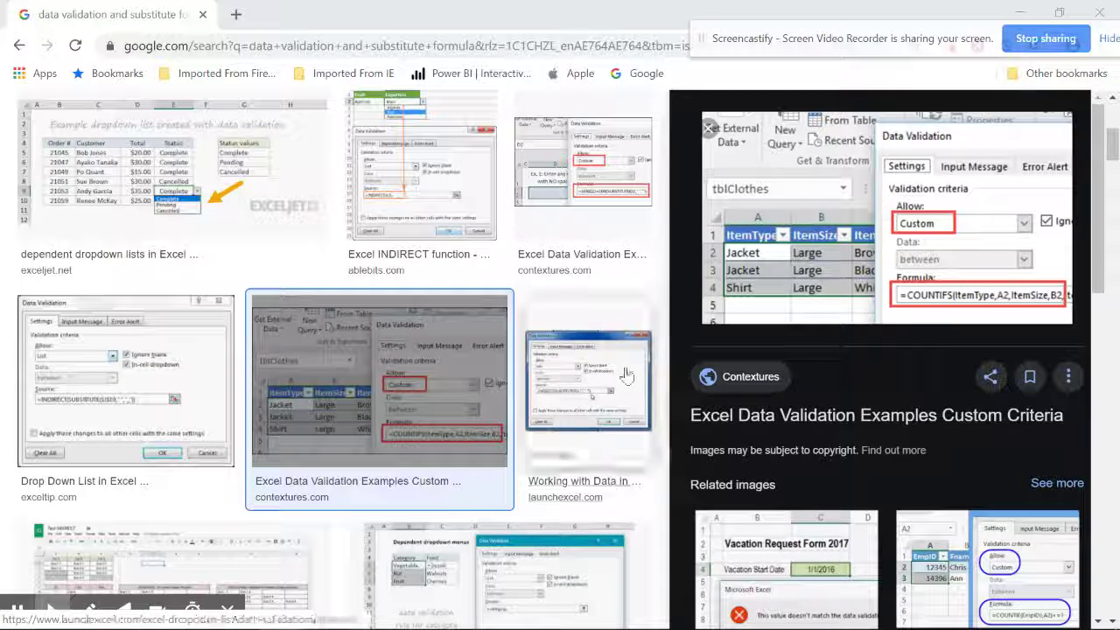
# Switch to the Adhoc-4 vendors evaluation workbook in Excel and review the technical criteria list on the Criteria sheet.
pyautogui.moveTo(543, 617)
pyautogui.moveTo(631, 613)
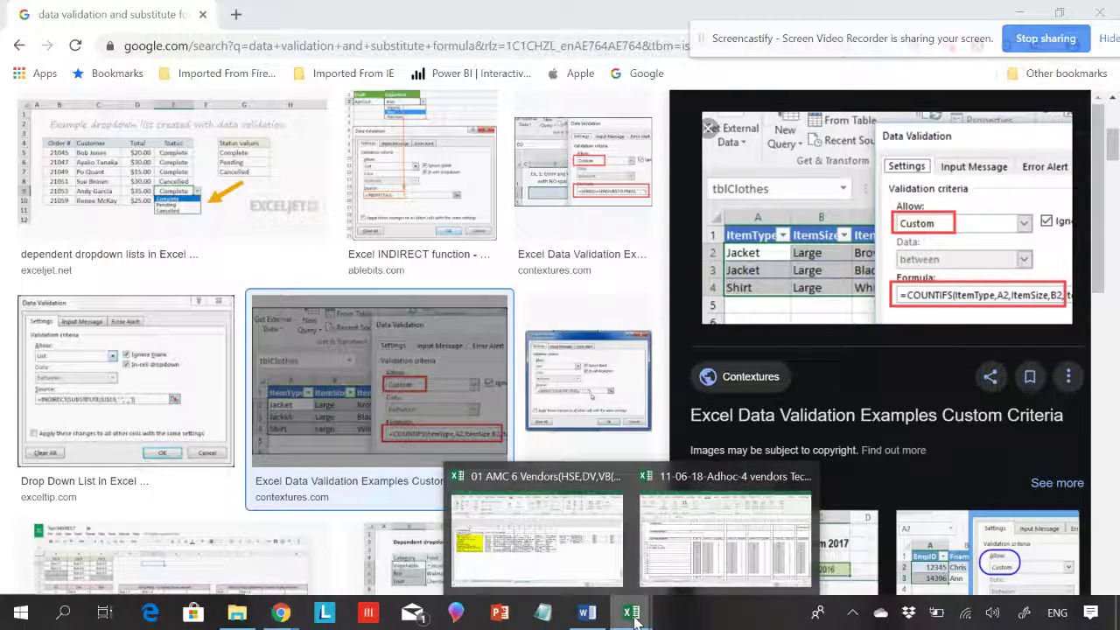
pyautogui.click(690, 554)
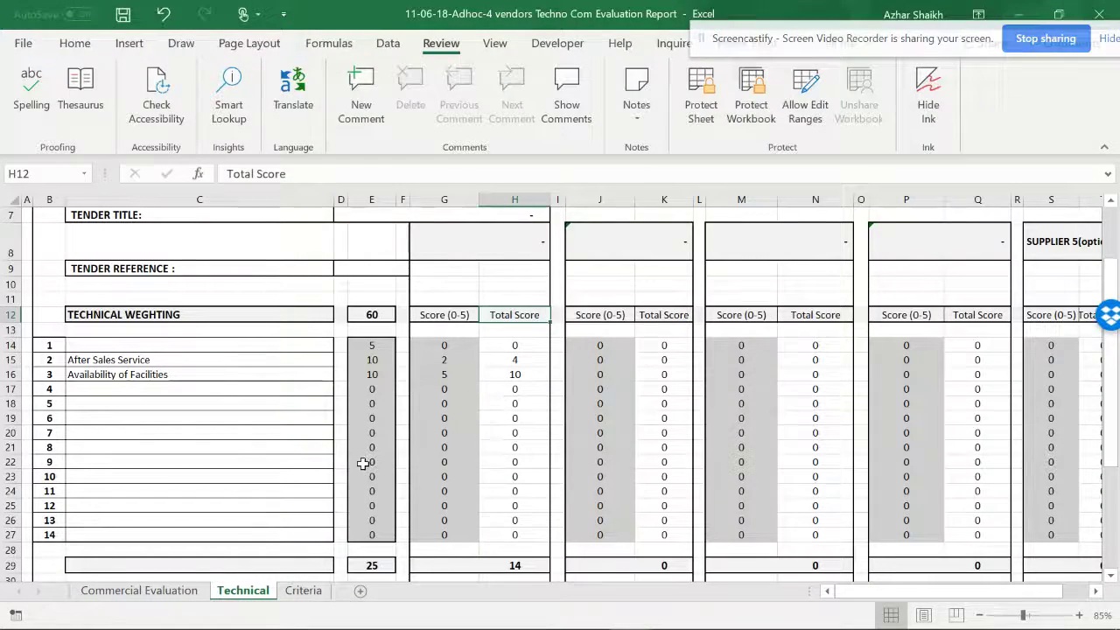
pyautogui.click(298, 590)
pyautogui.scroll(-2, 210, 325)
pyautogui.scroll(2, 211, 327)
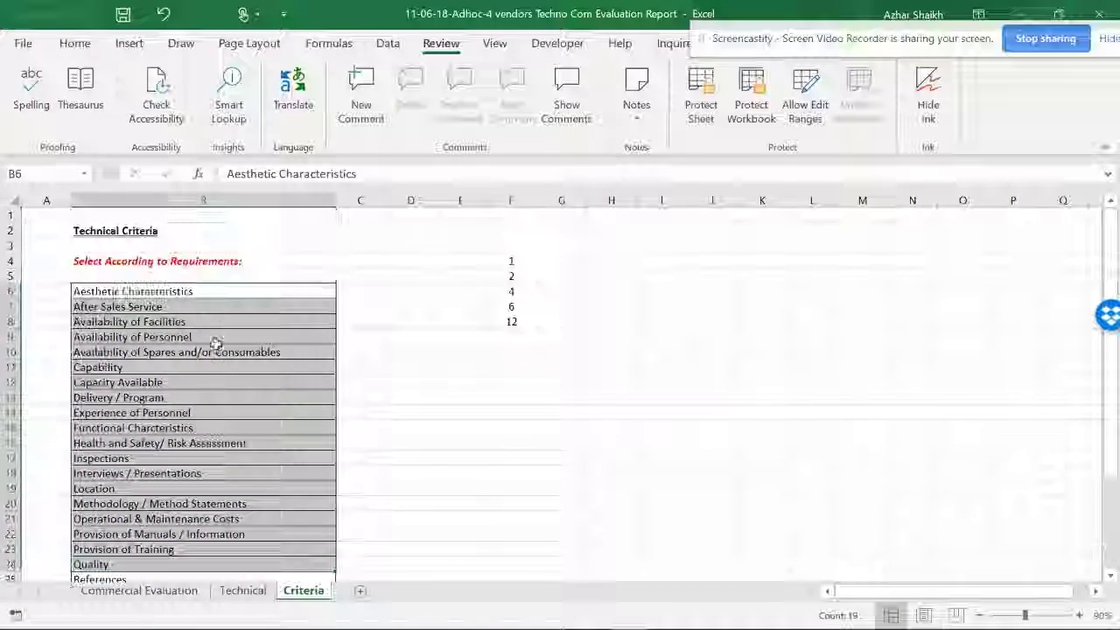
# On the Technical sheet, choose Availability of Spares and/or Consumables as the first technical criterion in C14.
pyautogui.click(243, 590)
pyautogui.click(271, 345)
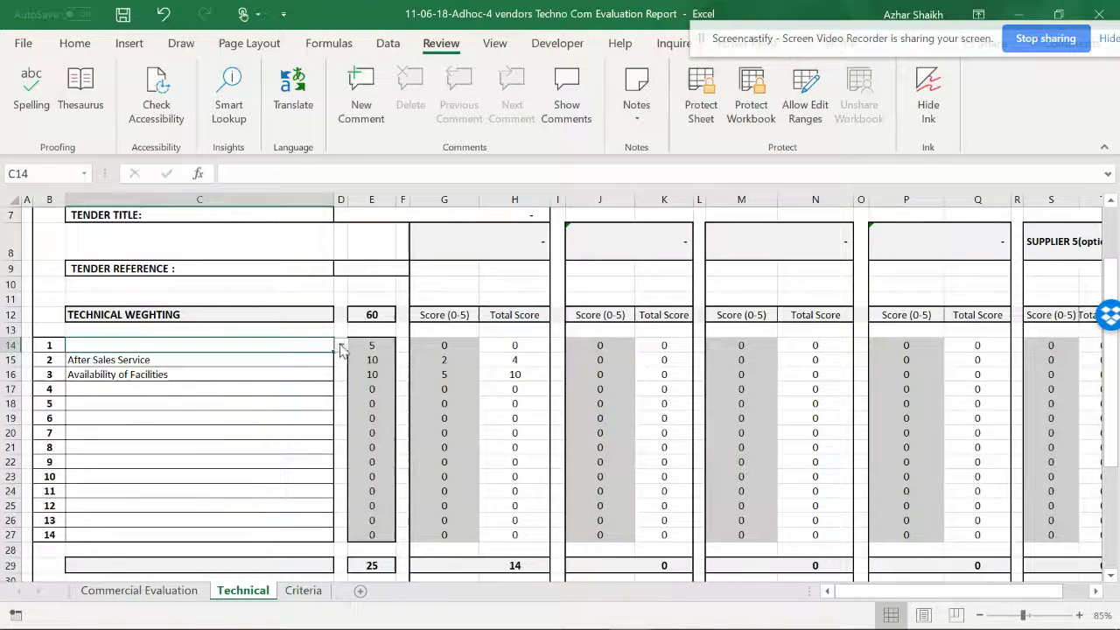
pyautogui.click(341, 345)
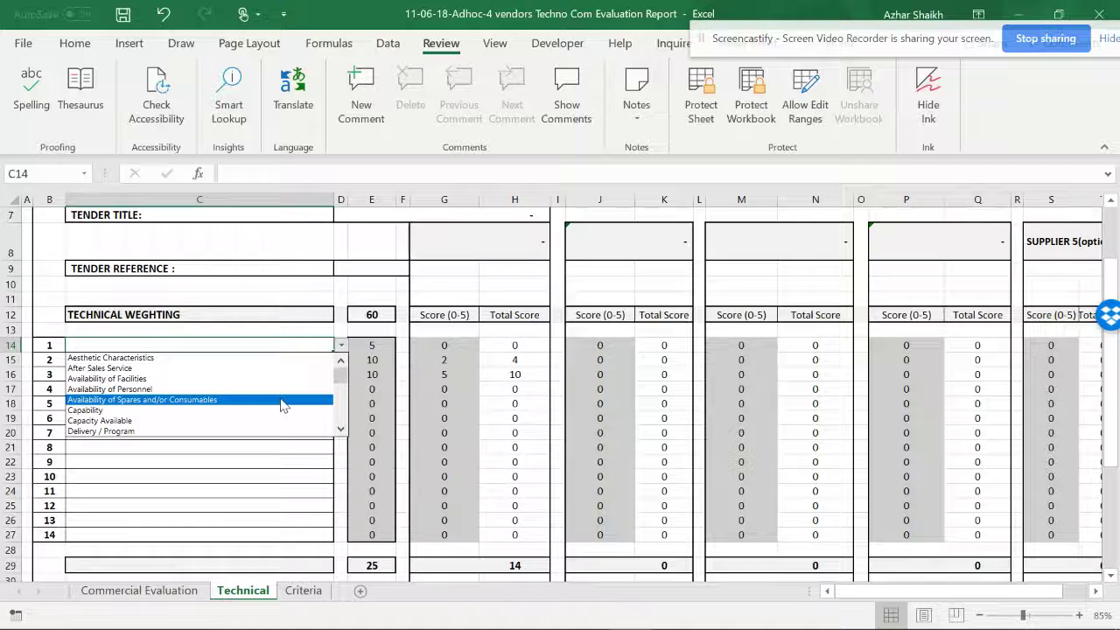
pyautogui.click(282, 400)
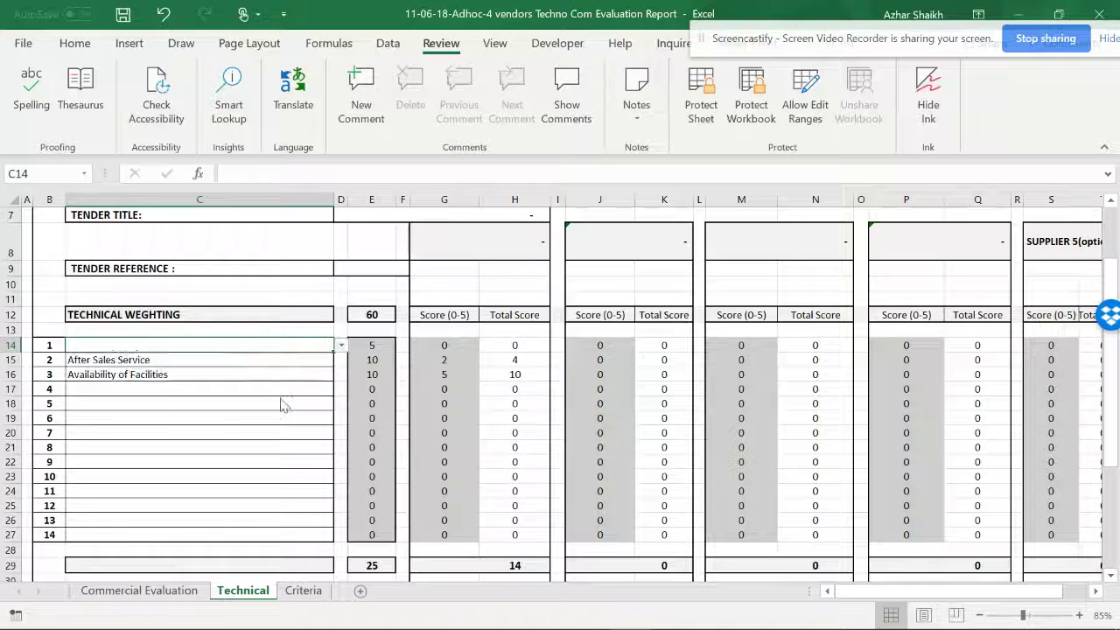
# Set the first supplier's score for Availability of Spares and/or Consumables to 3 and check its total score and ranking formulas.
pyautogui.click(392, 348)
pyautogui.click(463, 347)
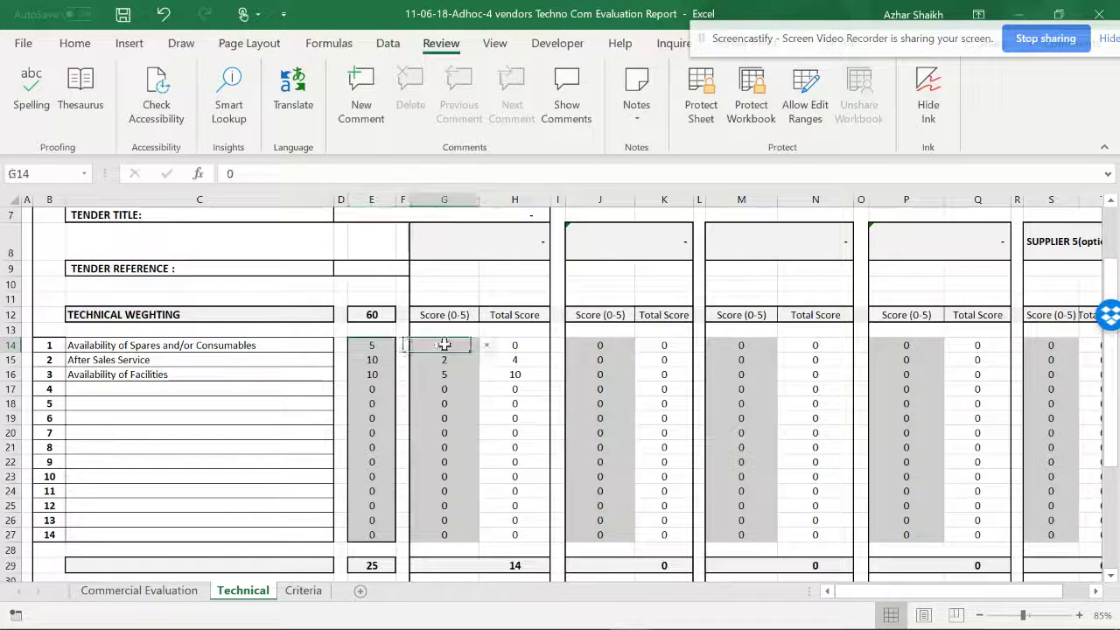
pyautogui.click(487, 347)
pyautogui.click(455, 386)
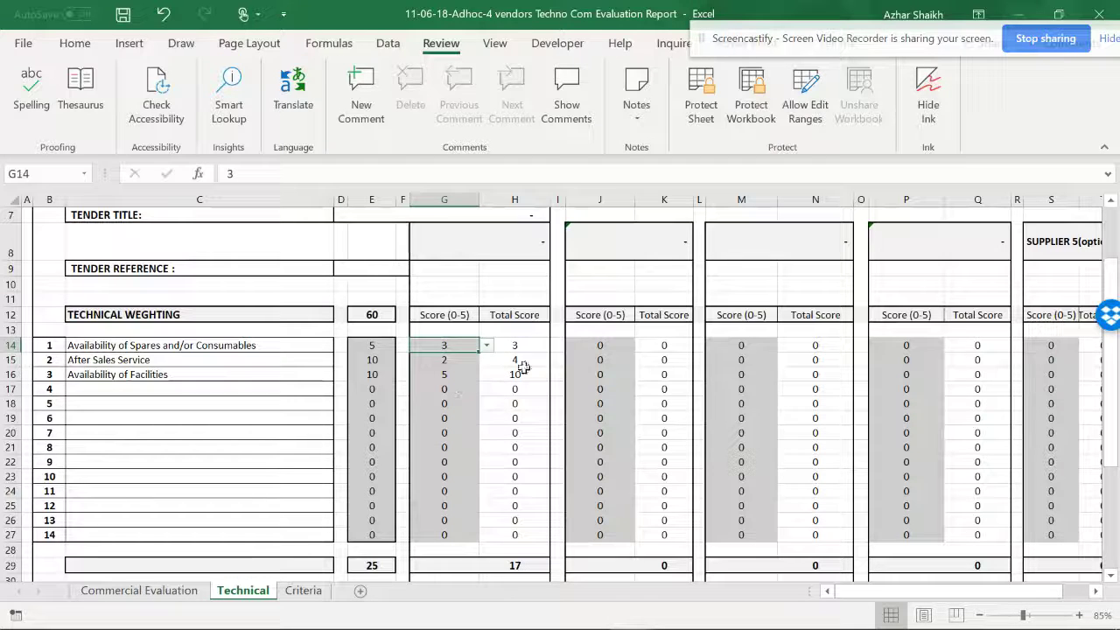
pyautogui.click(526, 345)
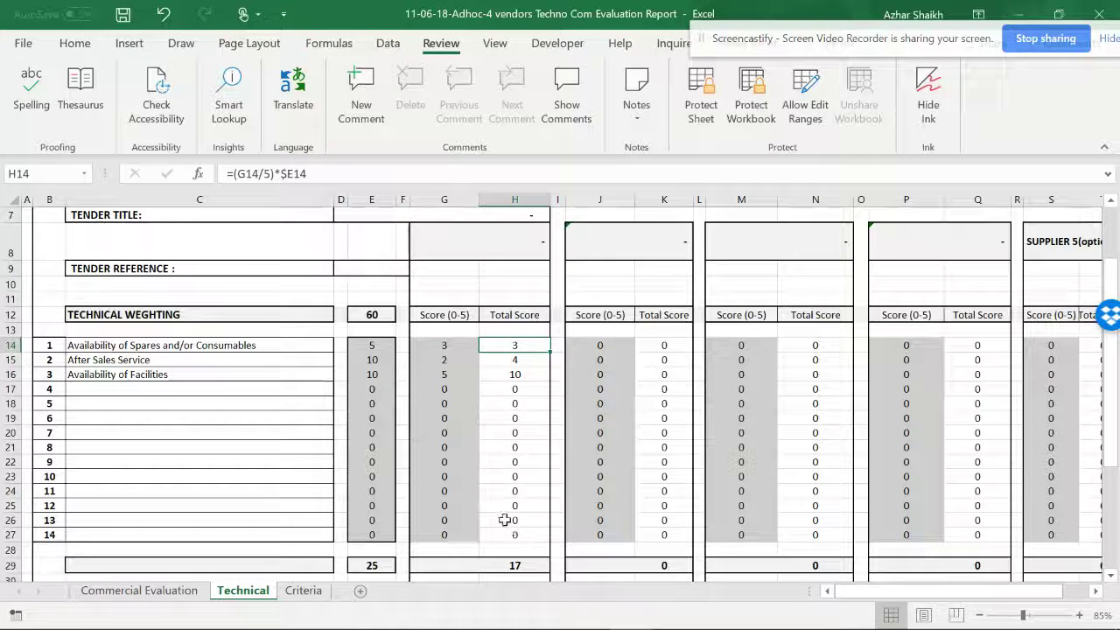
pyautogui.scroll(-2, 515, 508)
pyautogui.click(525, 452)
pyautogui.click(530, 494)
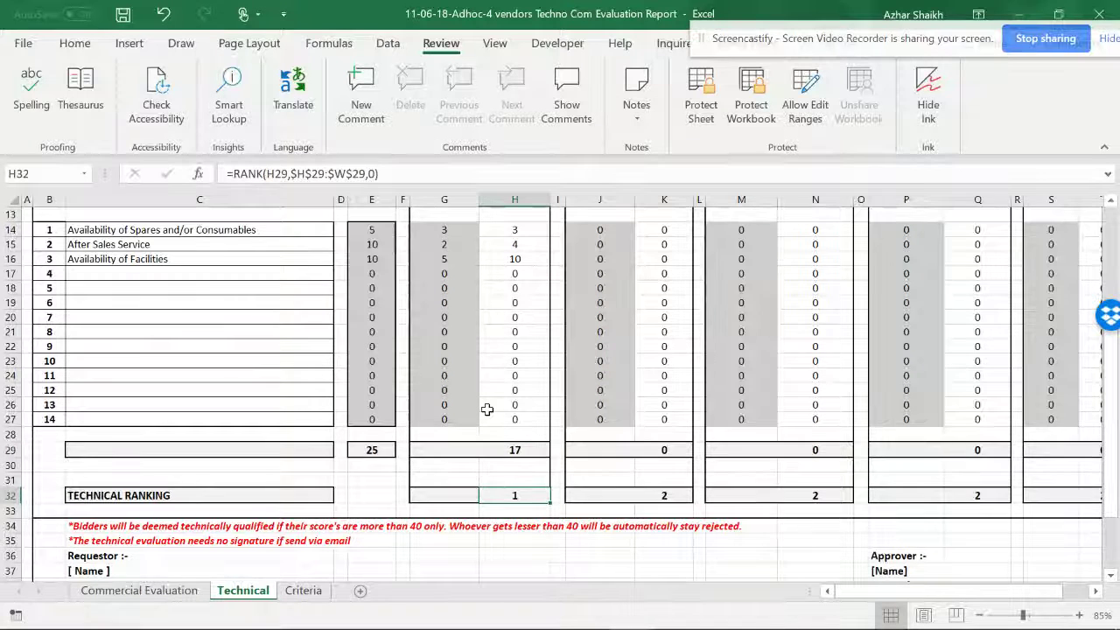
# Change the third technical criterion, in C16, to Capability.
pyautogui.scroll(2, 487, 408)
pyautogui.click(340, 357)
pyautogui.click(341, 362)
pyautogui.click(339, 366)
pyautogui.click(311, 374)
pyautogui.click(341, 374)
pyautogui.click(325, 409)
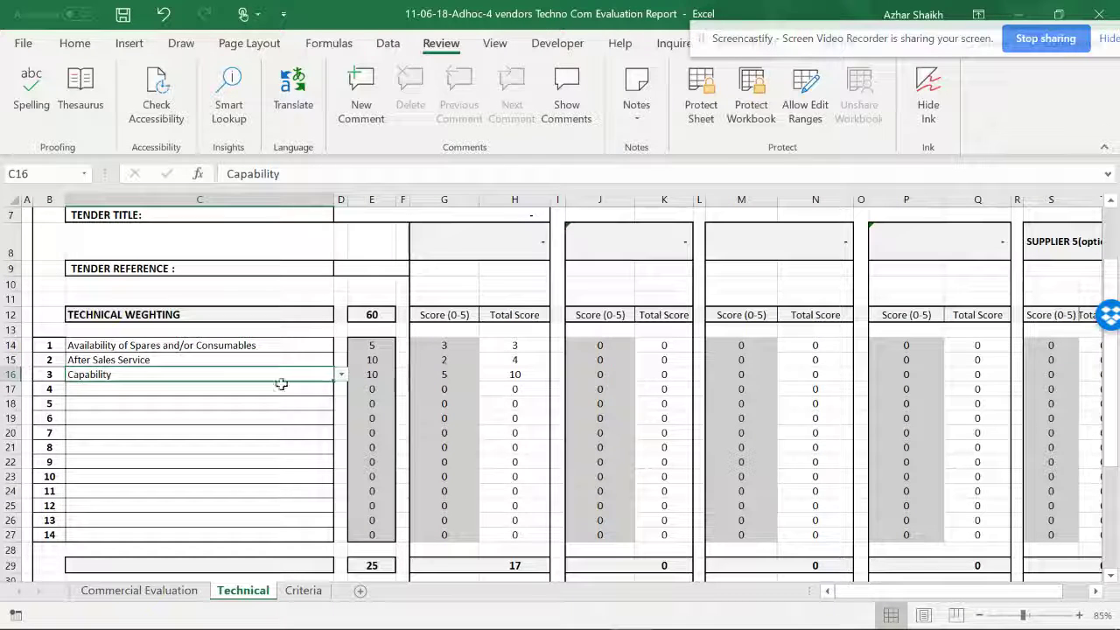
# Set the first supplier's score for Capability to 4 and check its total score formula.
pyautogui.click(431, 375)
pyautogui.click(486, 375)
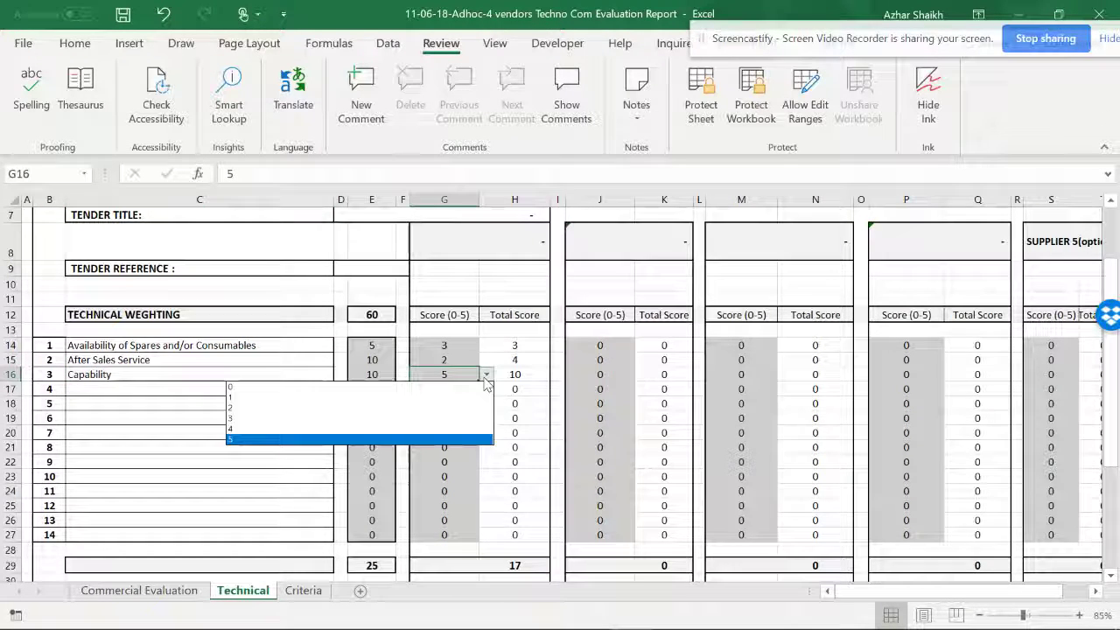
pyautogui.click(464, 432)
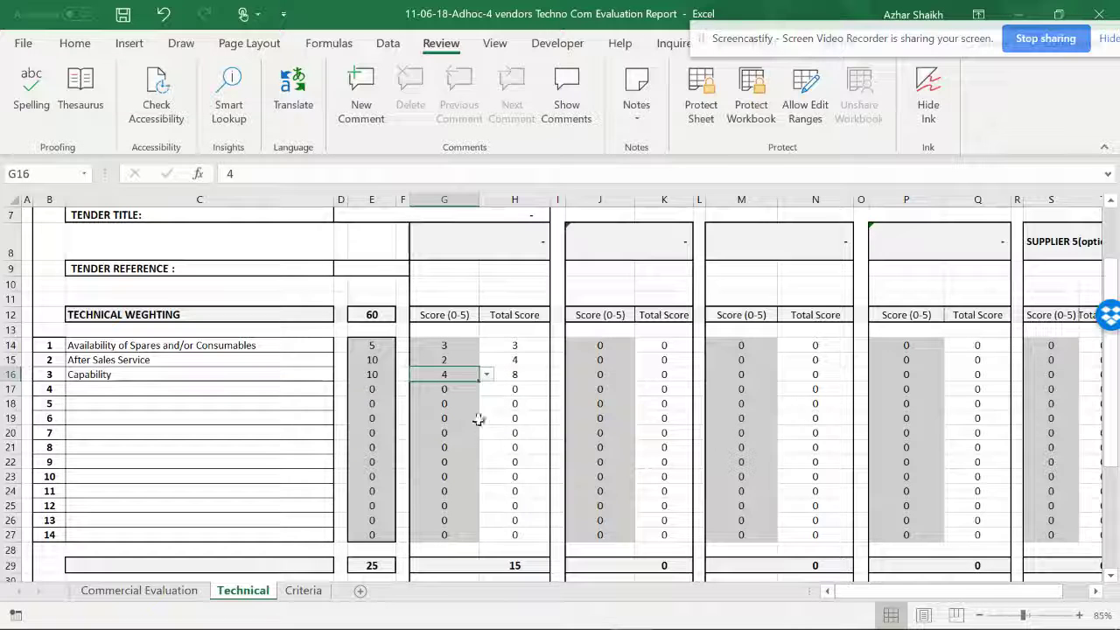
pyautogui.click(533, 374)
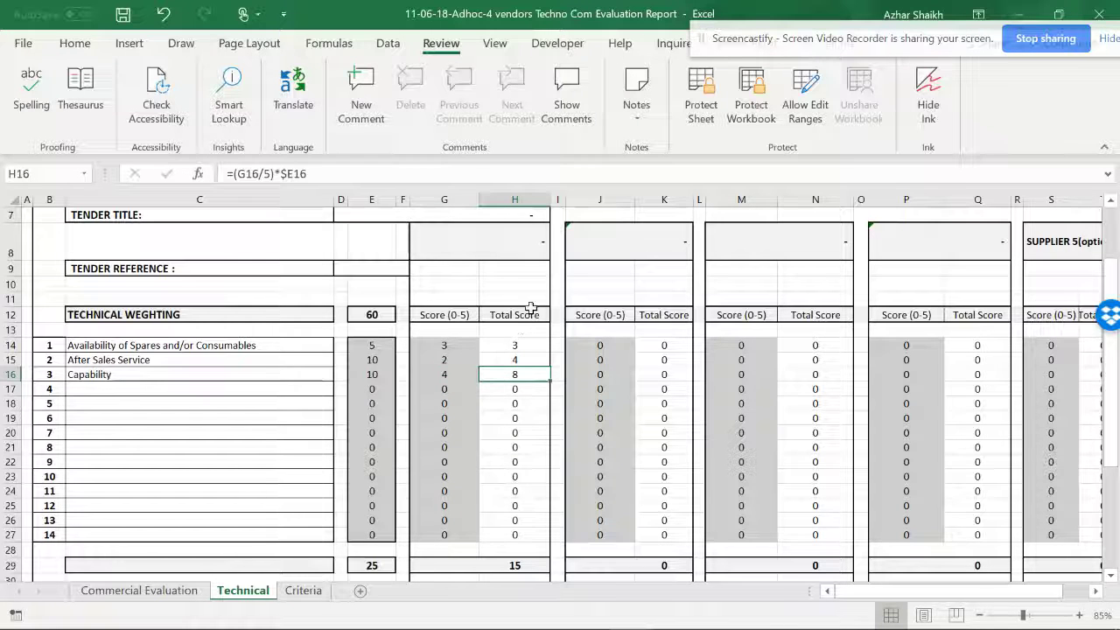
# Examine the score options available for After Sales Service in the first supplier's column, keeping the existing score.
pyautogui.click(442, 359)
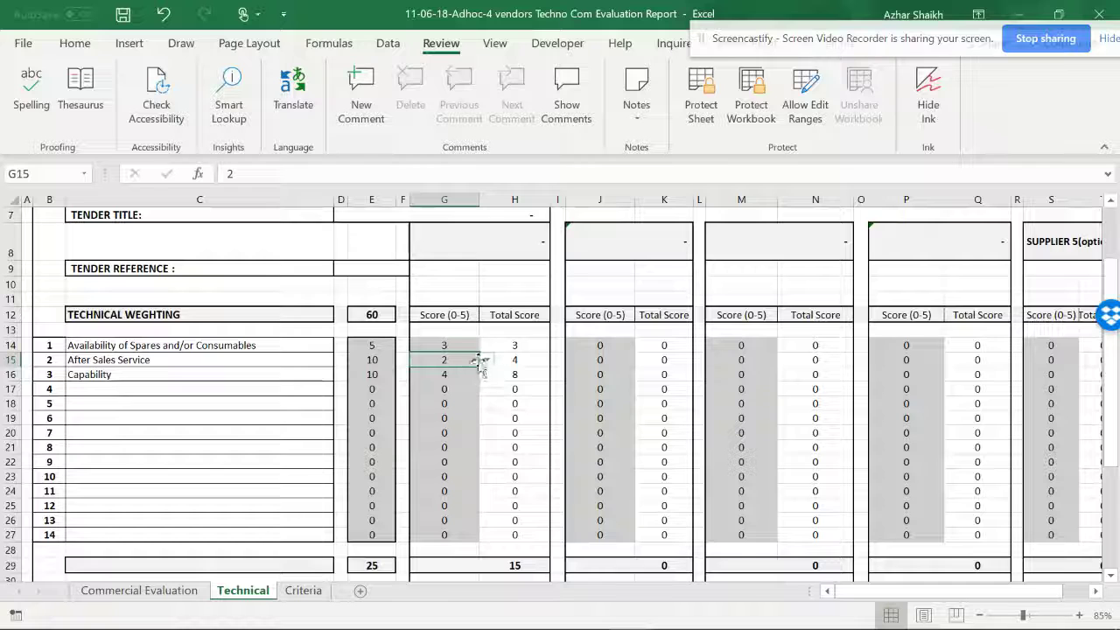
pyautogui.click(484, 360)
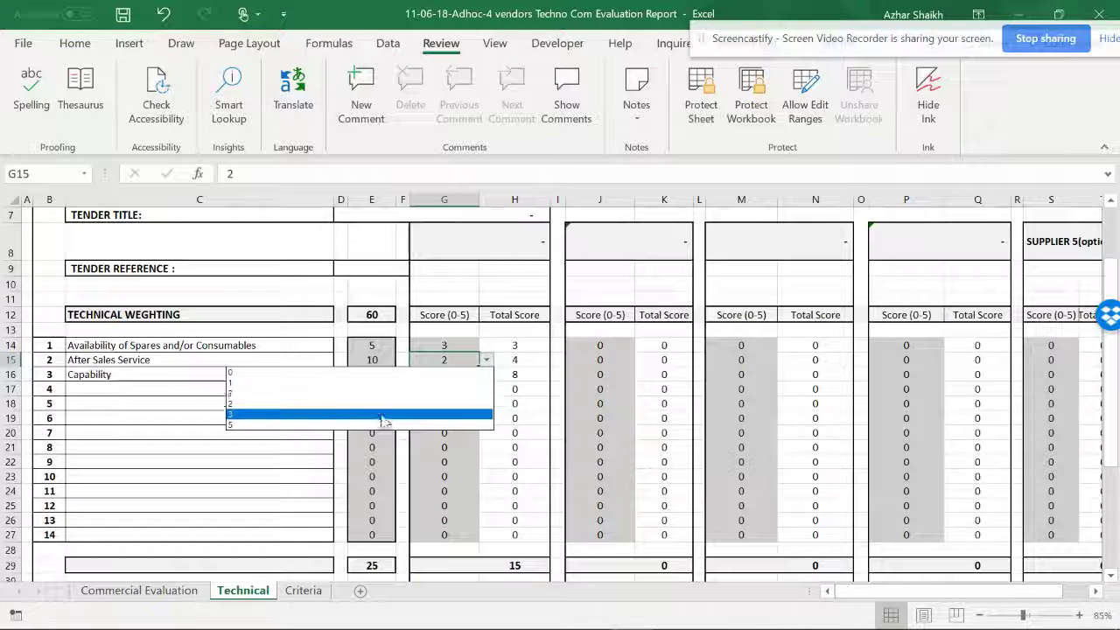
pyautogui.click(486, 360)
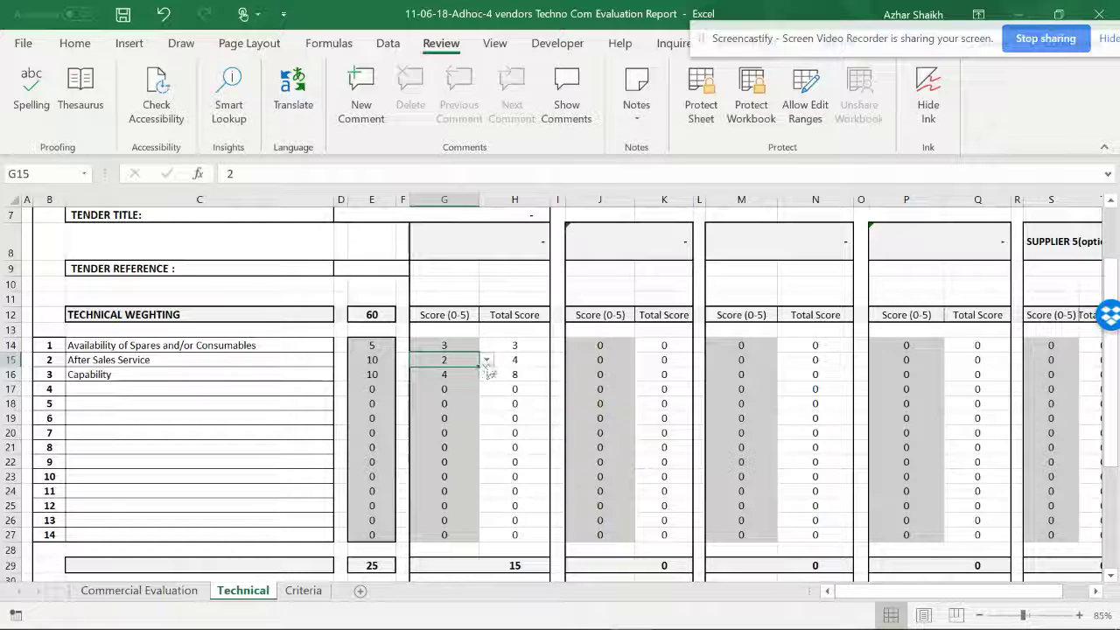
pyautogui.click(263, 363)
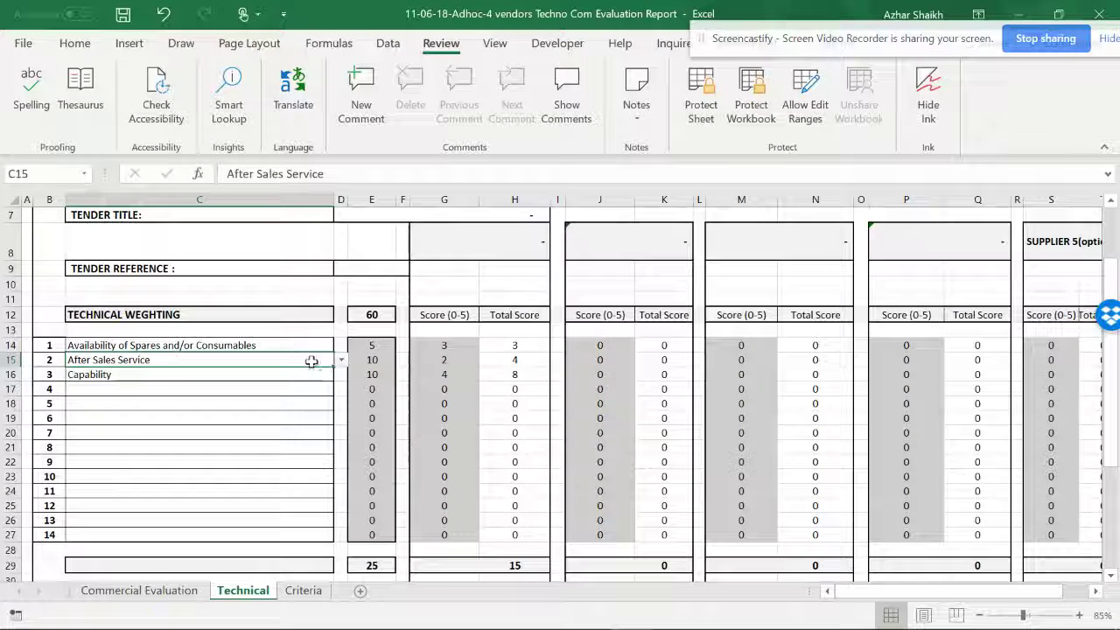
pyautogui.click(455, 360)
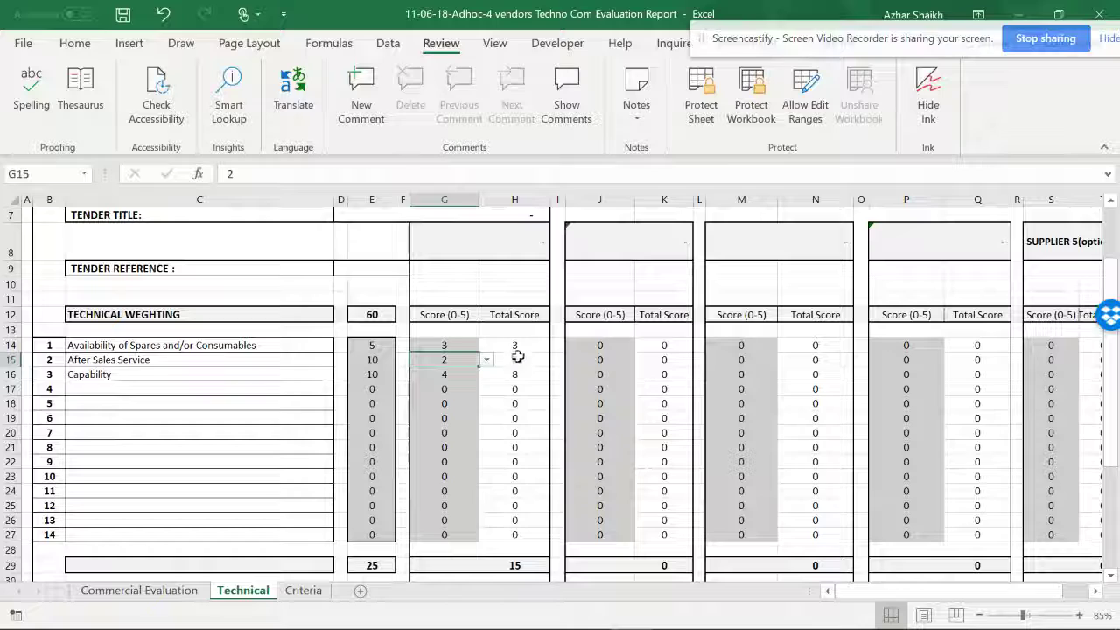
# Compare the Technical Criterias sheet of the 01 AMC 6 Vendors workbook with the Criteria sheet of the Adhoc-4 vendors workbook.
pyautogui.moveTo(632, 613)
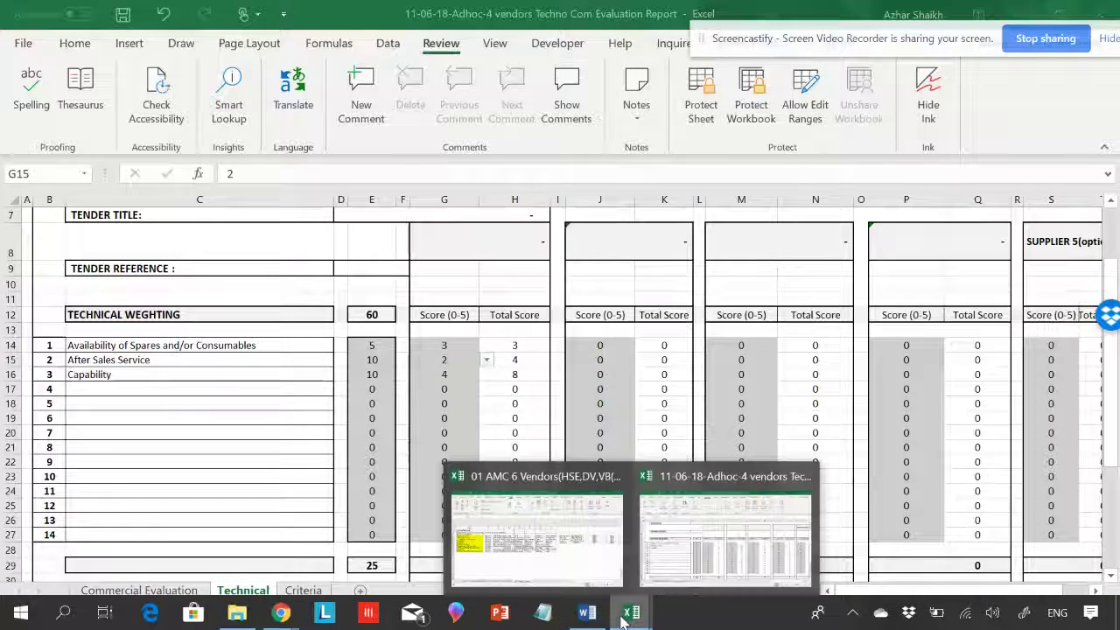
pyautogui.click(588, 547)
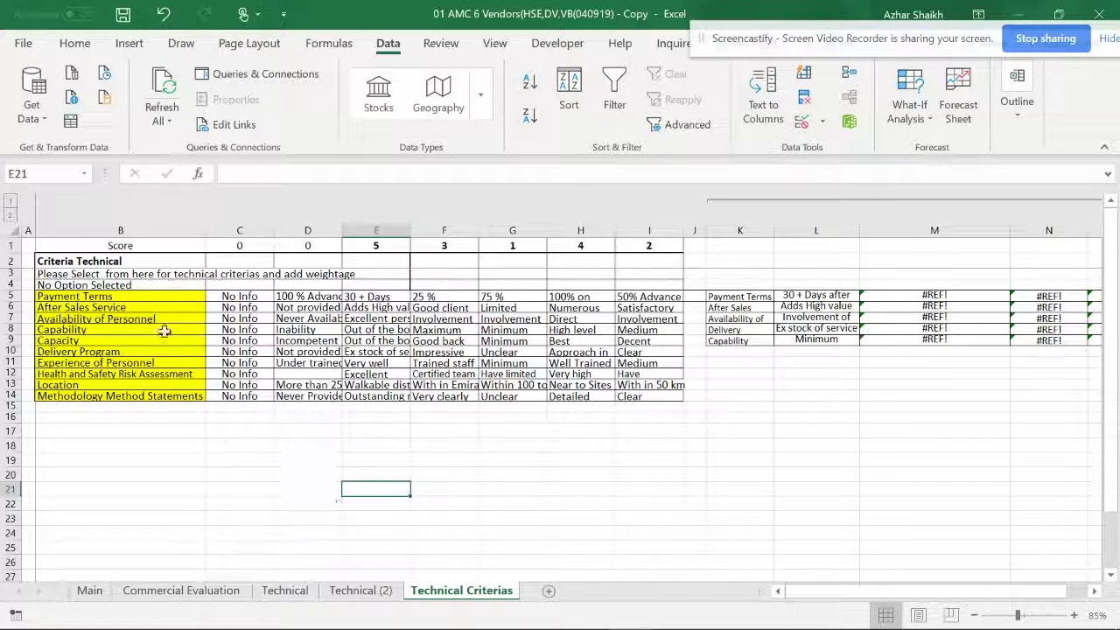
pyautogui.moveTo(589, 592)
pyautogui.moveTo(631, 613)
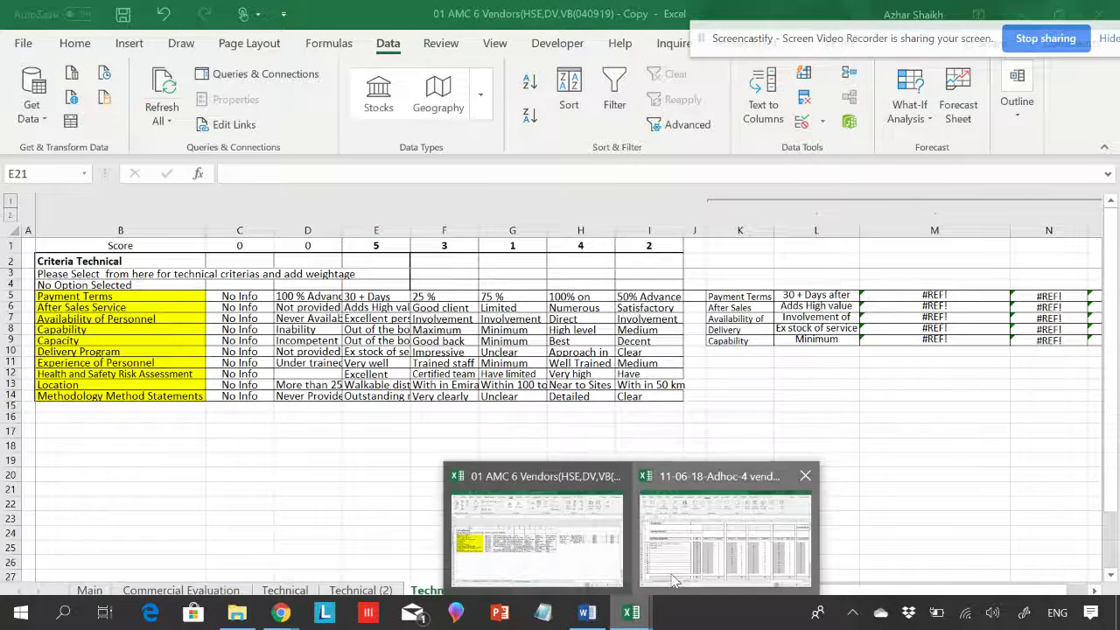
pyautogui.click(740, 533)
pyautogui.click(303, 591)
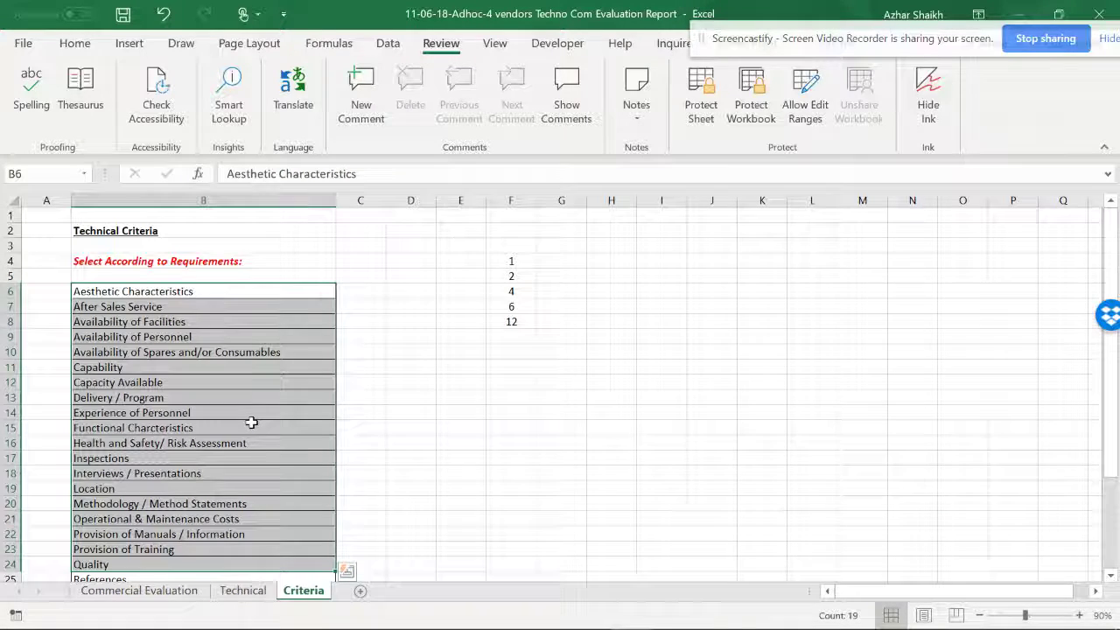
pyautogui.scroll(-1, 245, 385)
pyautogui.scroll(1, 242, 393)
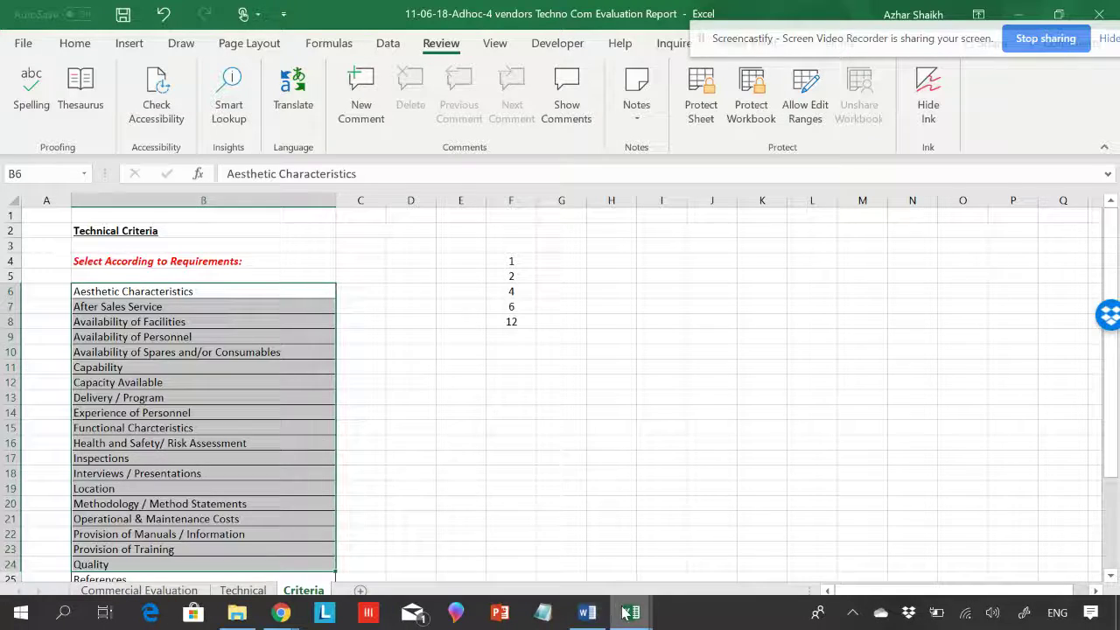
# Return to the 01 AMC 6 Vendors workbook and examine the score values in row 1 of the Technical Criterias sheet.
pyautogui.click(631, 613)
pyautogui.click(579, 560)
pyautogui.click(249, 245)
pyautogui.click(372, 246)
pyautogui.press('Right')
pyautogui.press('Right')
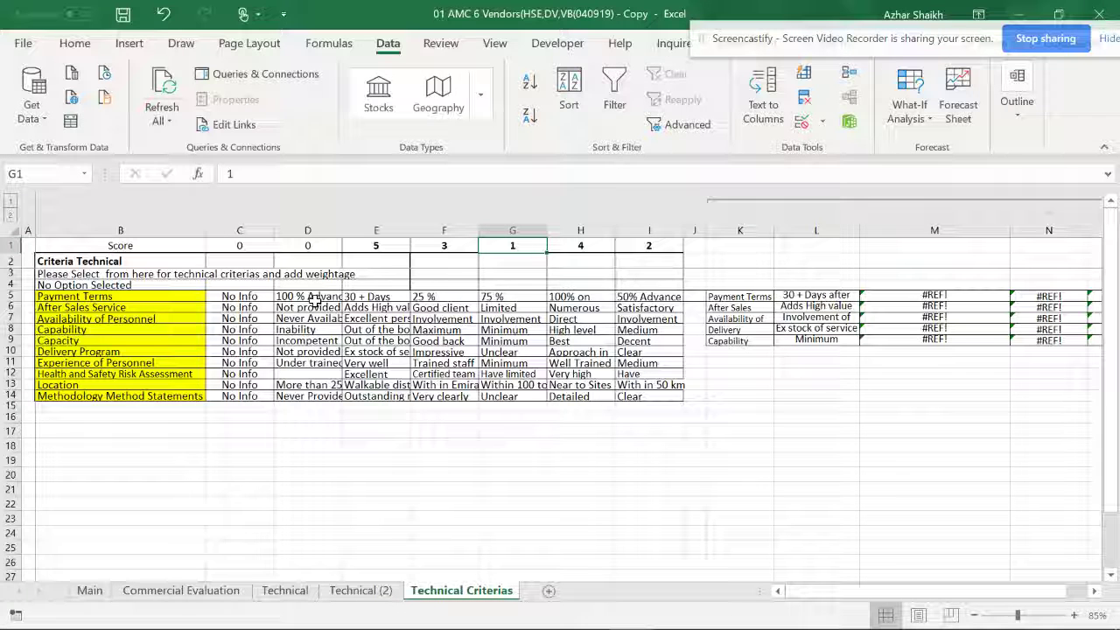
# Examine how the After Sales Service and Availability of Personnel rating descriptions relate to the scores in the header row.
pyautogui.click(162, 308)
pyautogui.moveTo(206, 308); pyautogui.dragTo(350, 315)
pyautogui.click(402, 311)
pyautogui.click(468, 311)
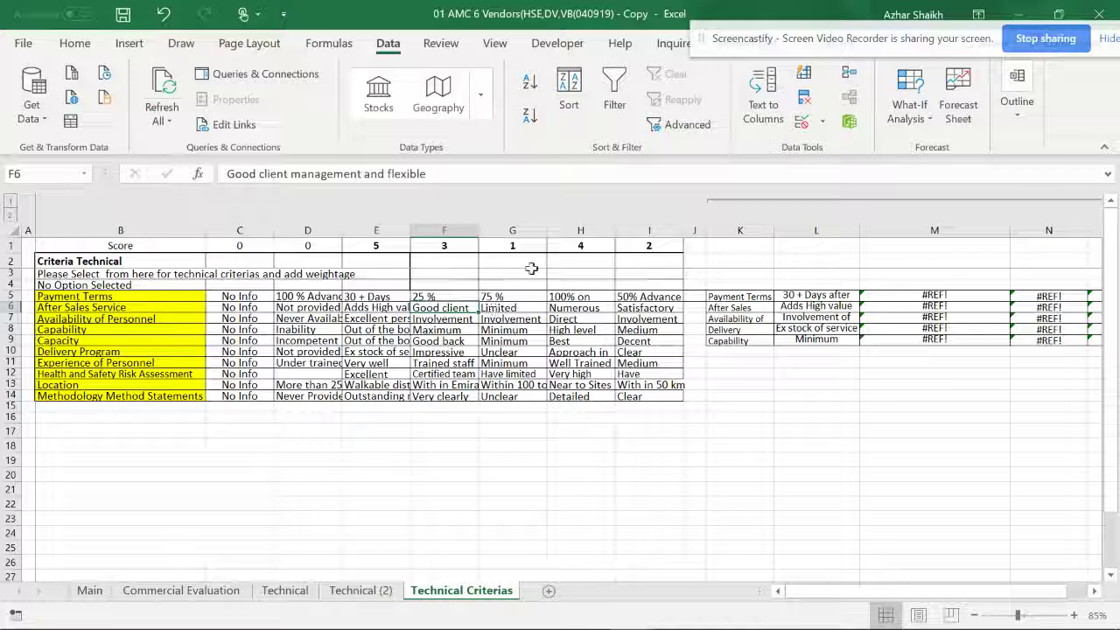
pyautogui.click(112, 318)
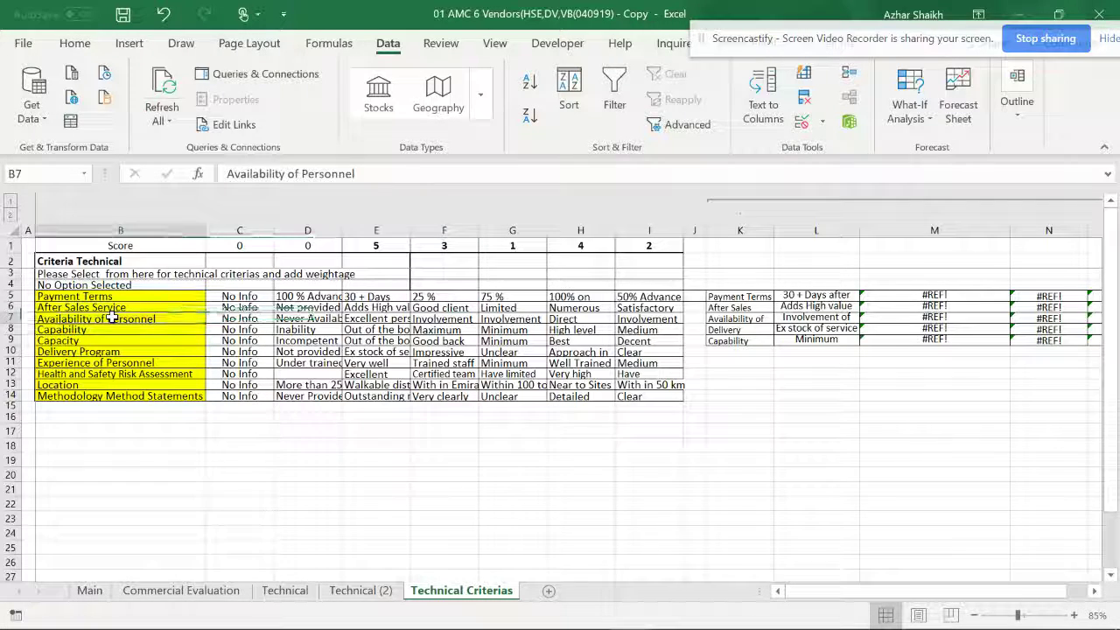
pyautogui.click(446, 320)
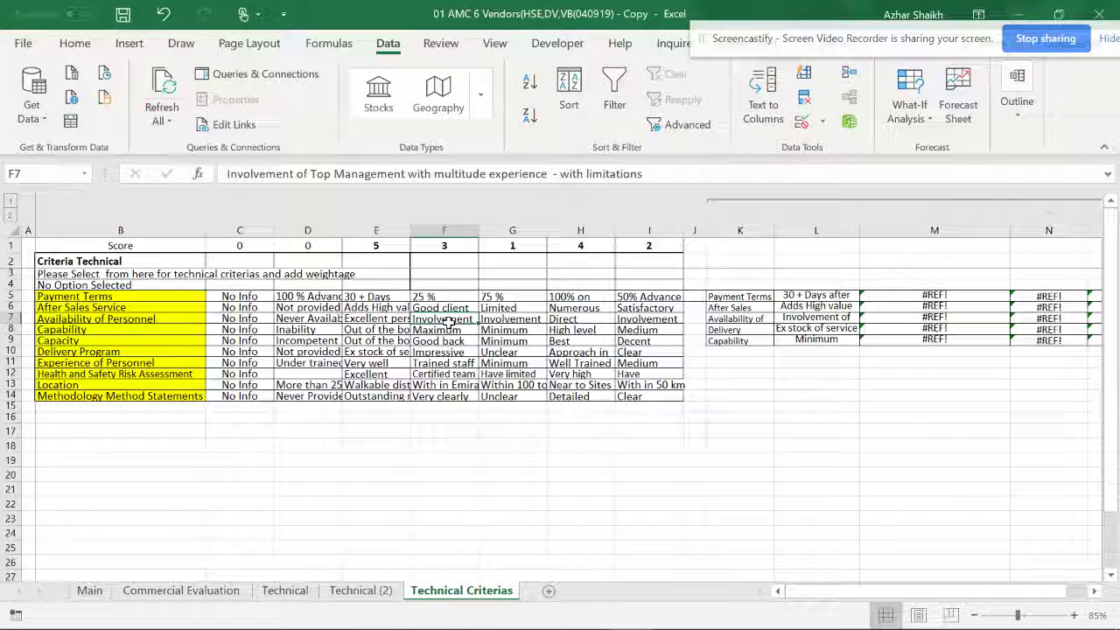
pyautogui.click(450, 246)
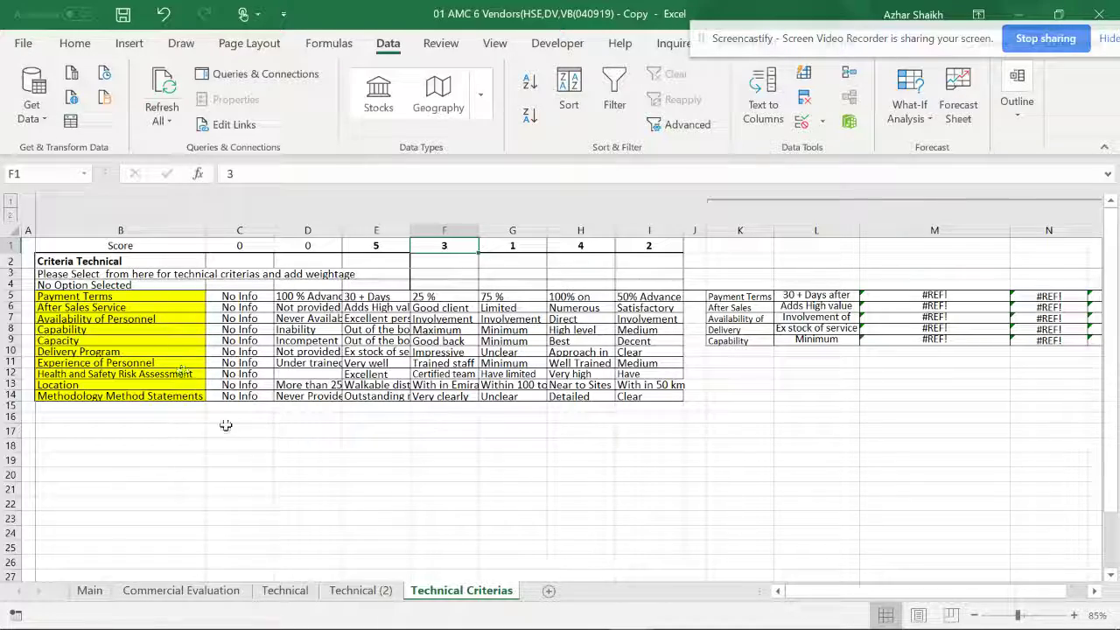
pyautogui.scroll(4, 240, 422)
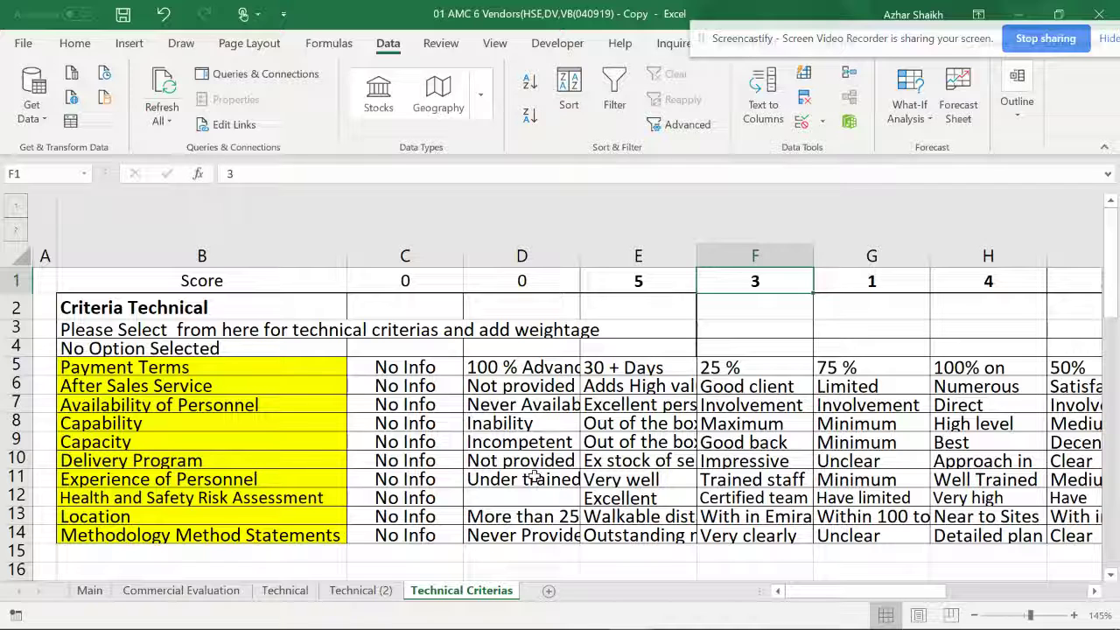
# Inspect the criteria and the first bidder's descriptive ratings in rows 12 and 13 of the Technical sheet.
pyautogui.click(346, 593)
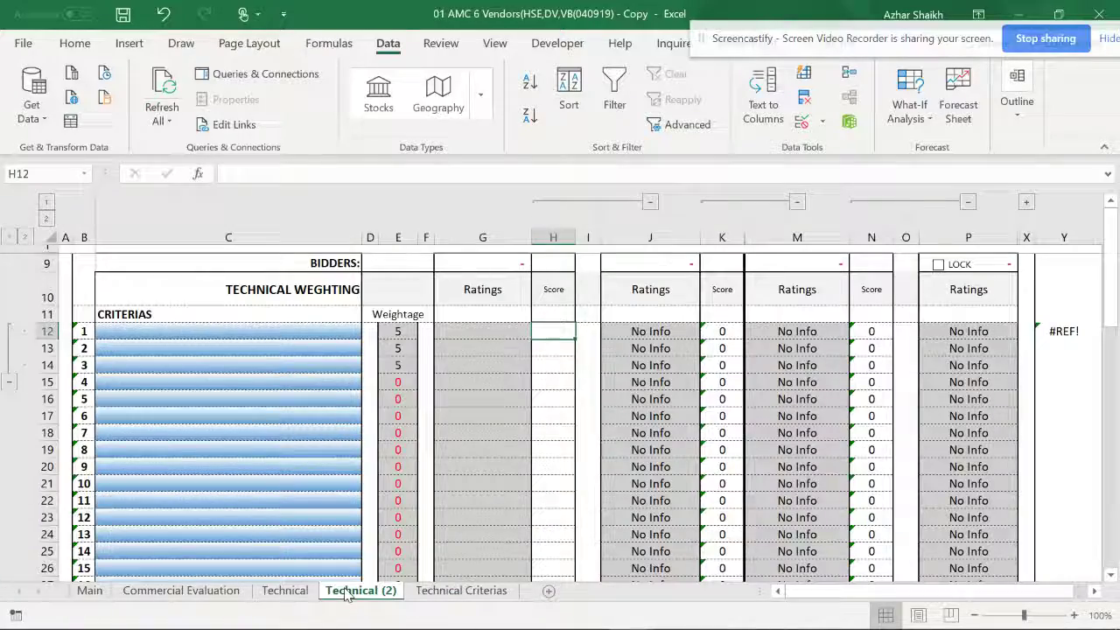
pyautogui.click(285, 593)
pyautogui.click(254, 308)
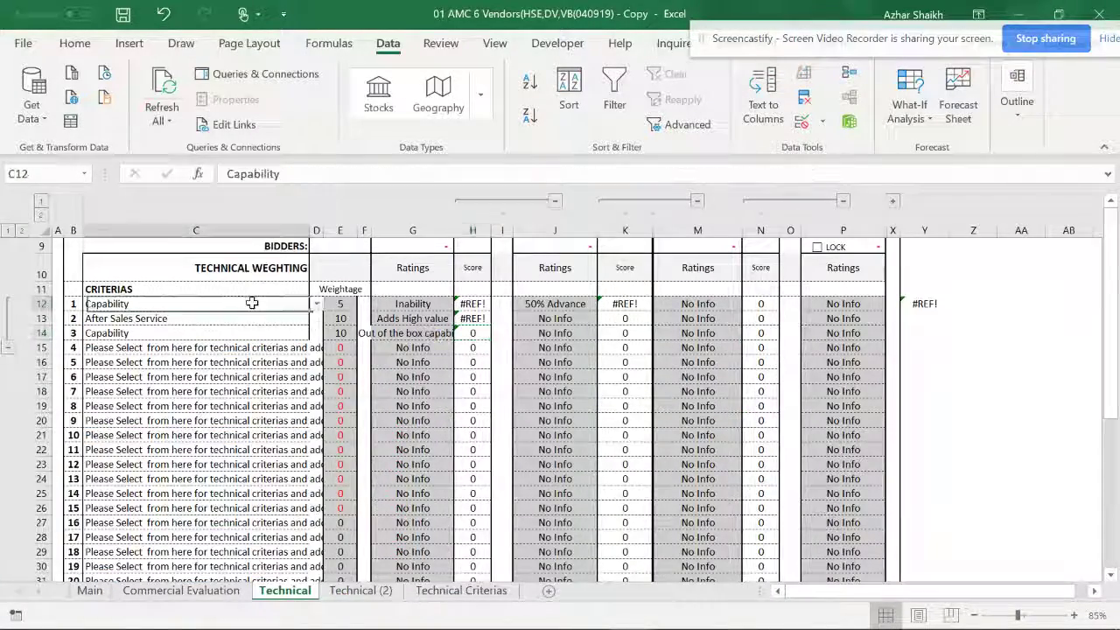
pyautogui.click(401, 304)
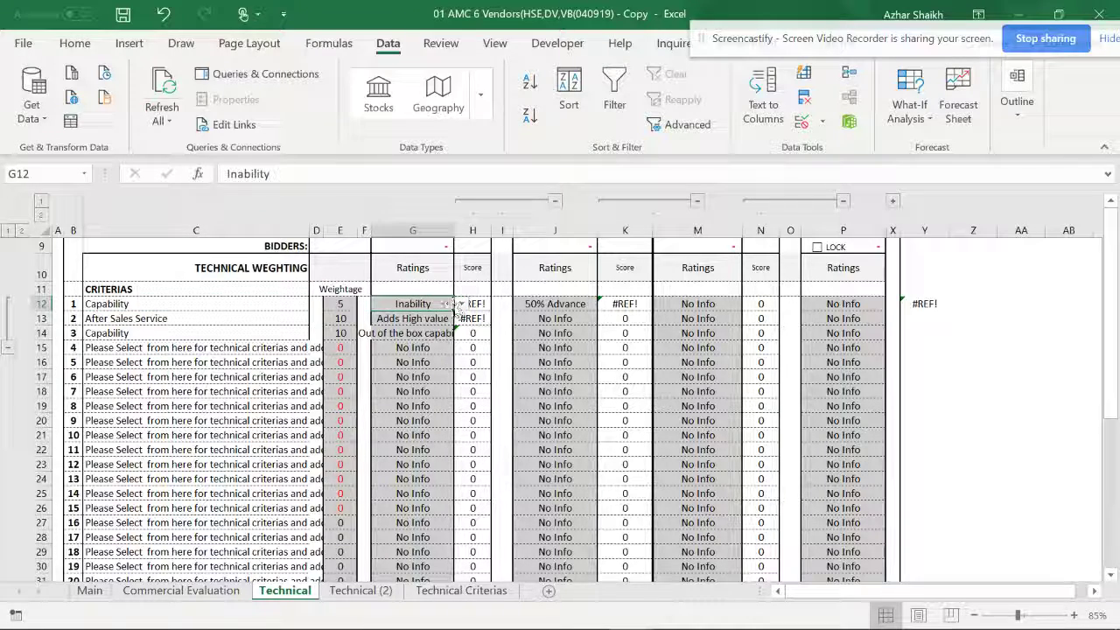
pyautogui.click(292, 319)
pyautogui.click(433, 306)
# Create a named range from B2:B14 of the Technical Criterias sheet using its top row as the name, and check it in the Name Manager.
pyautogui.click(361, 591)
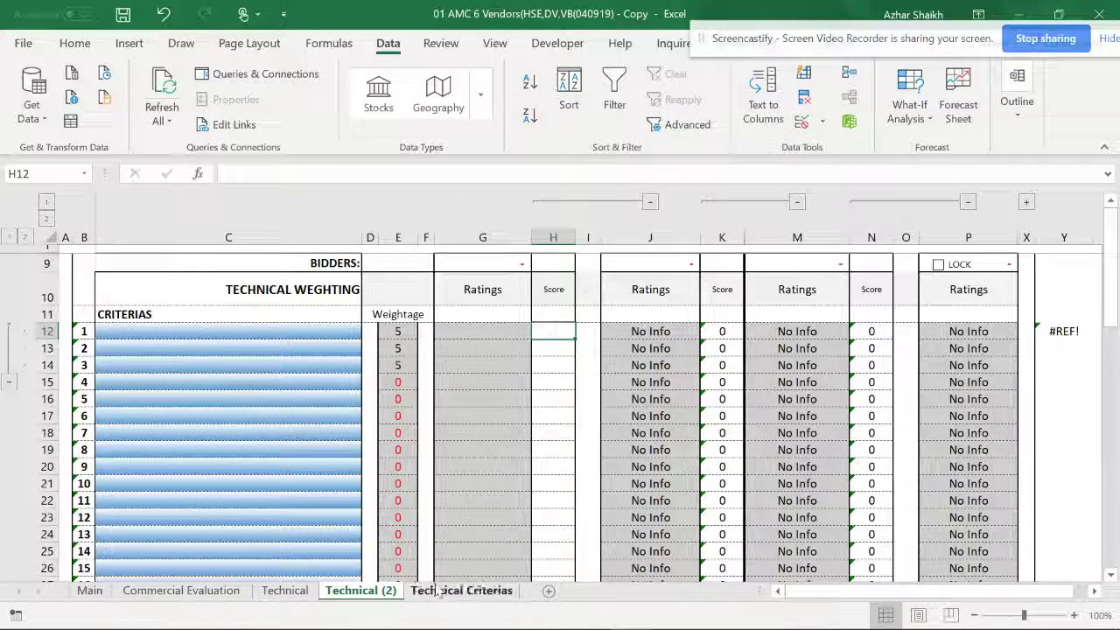
pyautogui.click(287, 335)
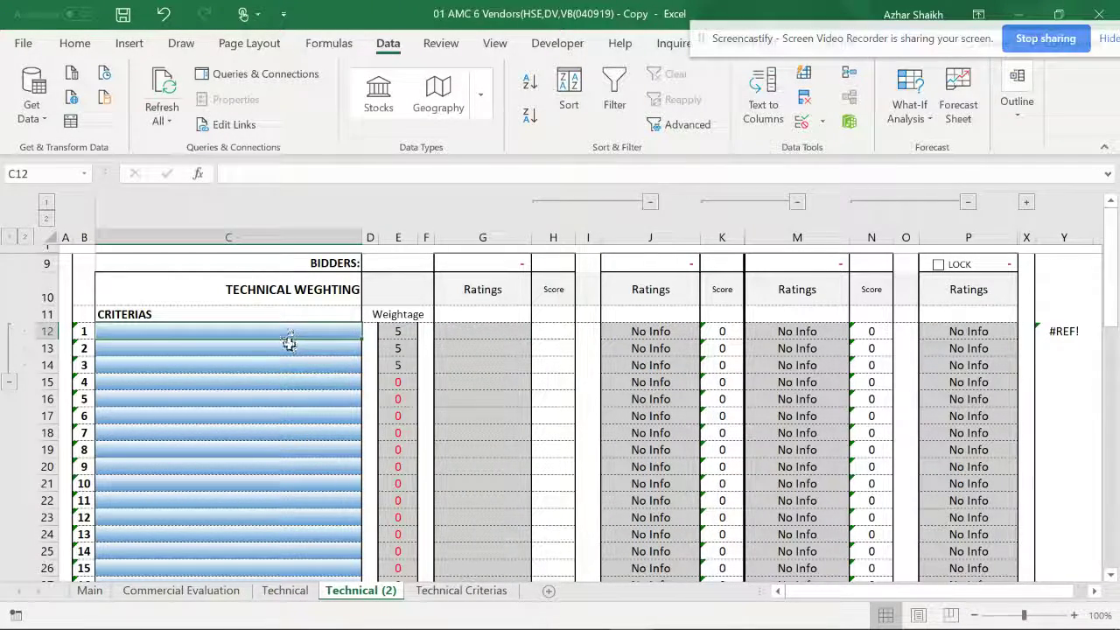
pyautogui.click(438, 591)
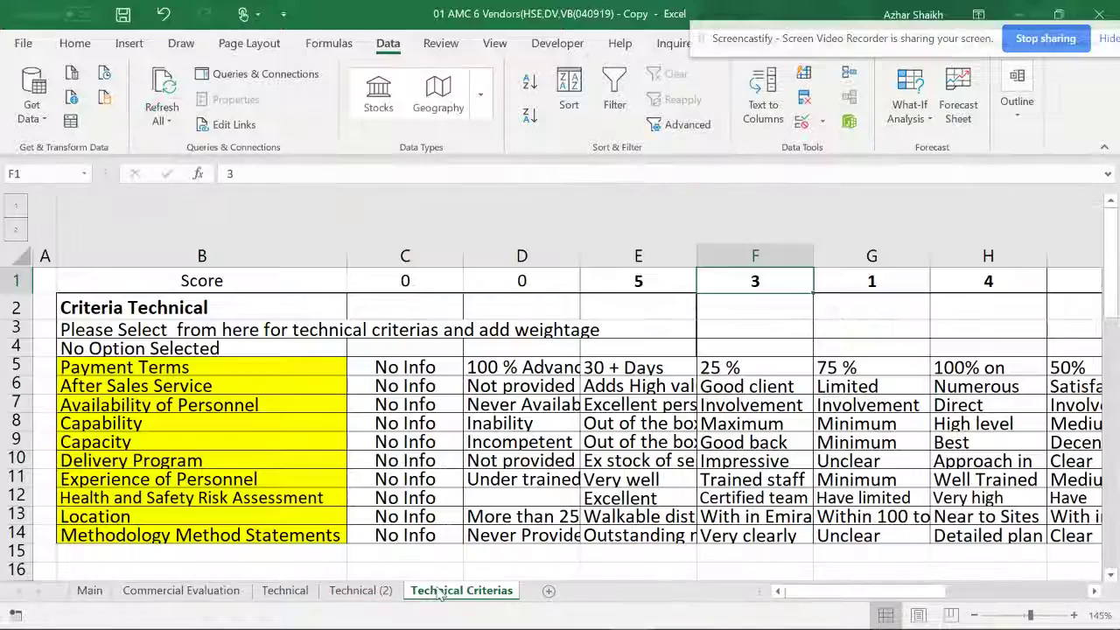
pyautogui.moveTo(191, 301); pyautogui.dragTo(220, 535)
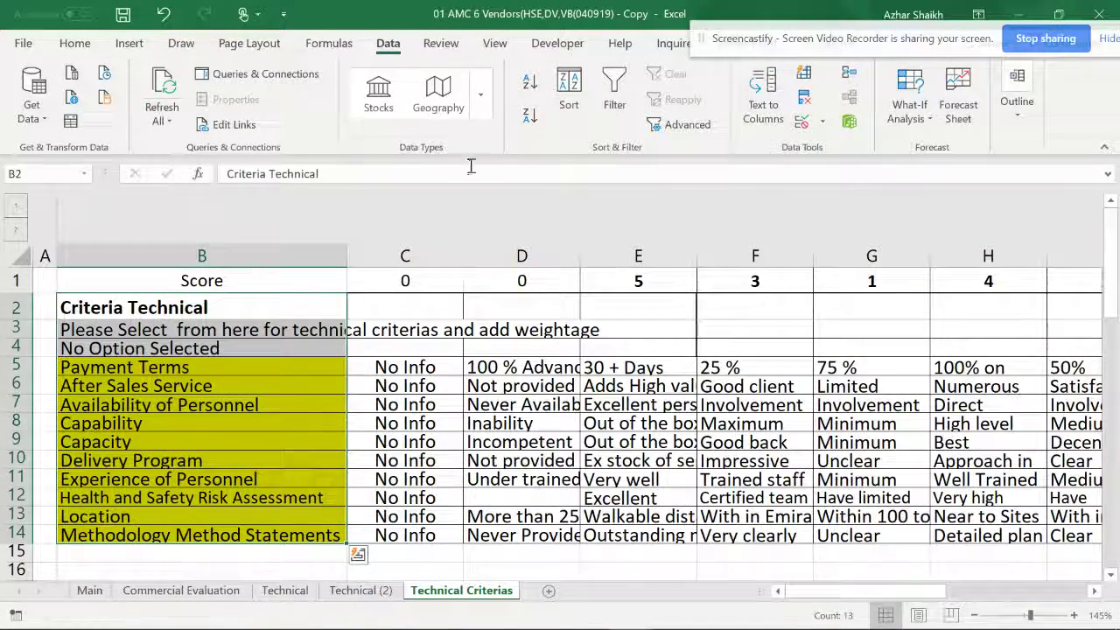
pyautogui.click(329, 43)
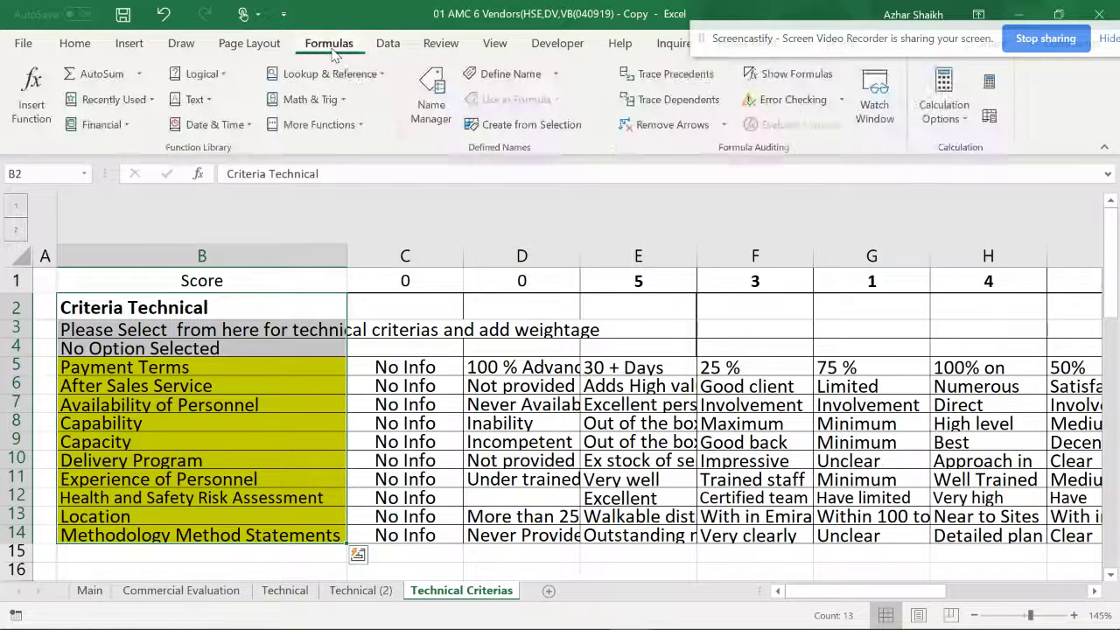
pyautogui.click(530, 127)
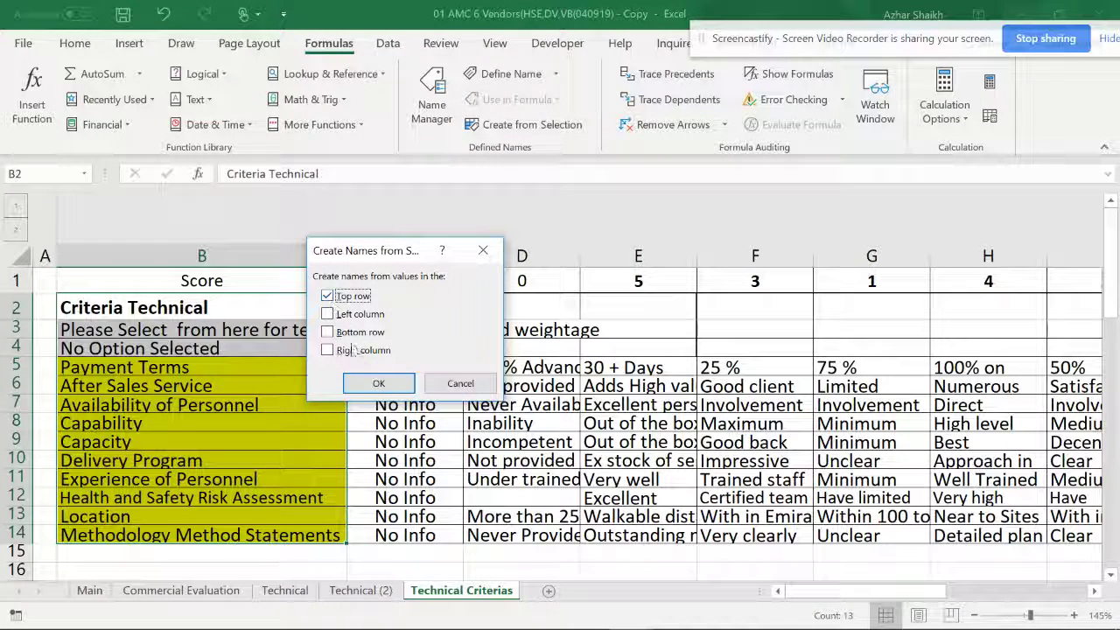
pyautogui.click(379, 385)
pyautogui.click(431, 95)
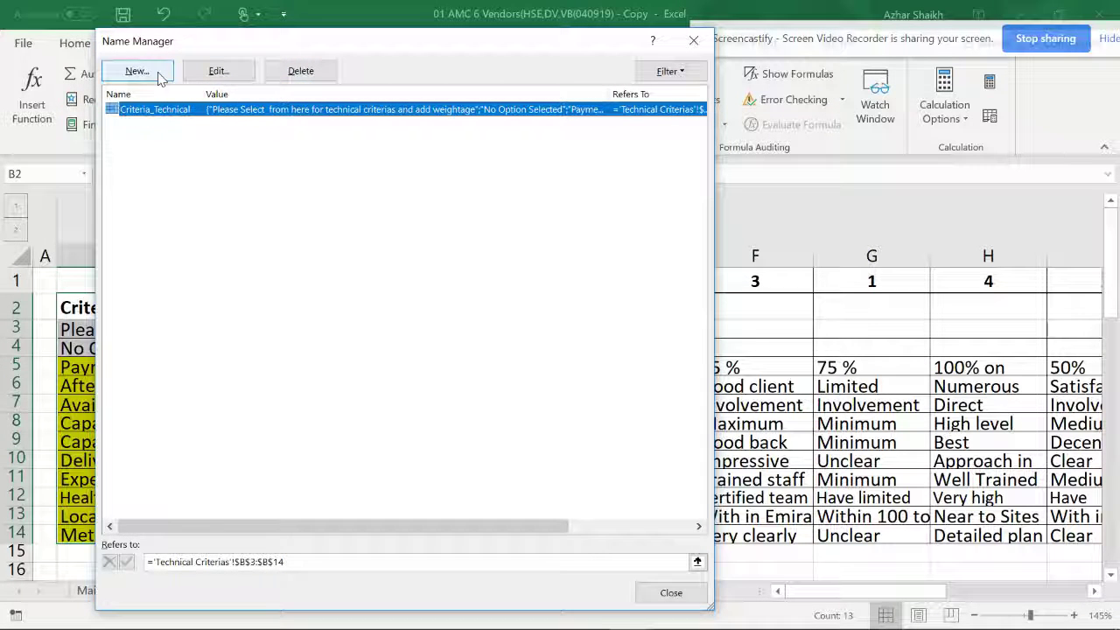
pyautogui.click(694, 41)
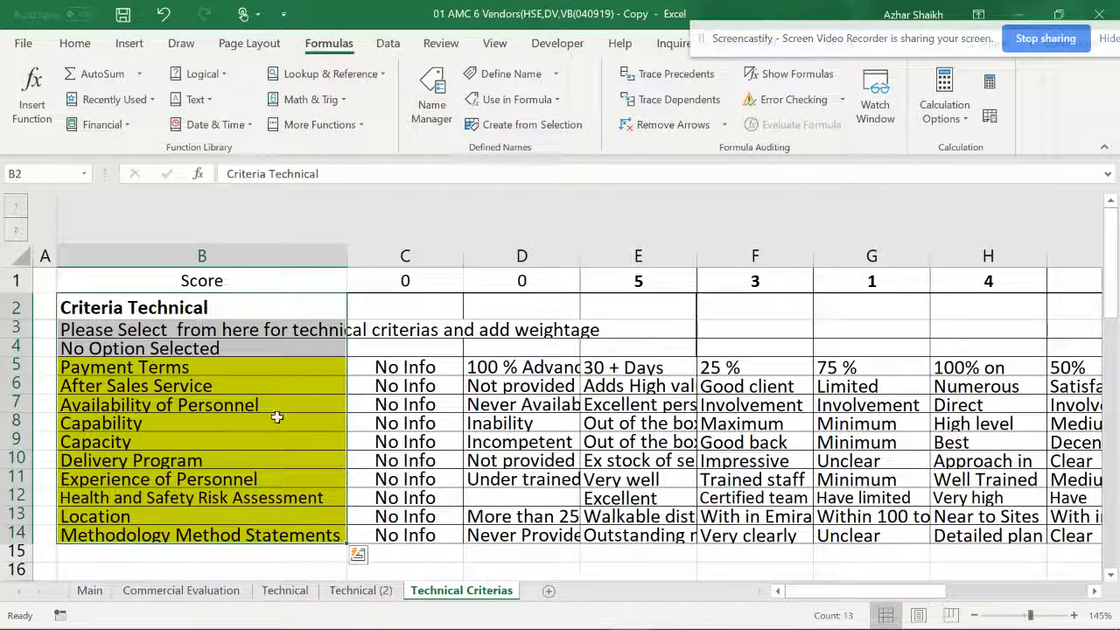
# Create named ranges for the rating descriptions in B5:I14 using the left column as names, and check them in the Name Manager.
pyautogui.moveTo(256, 366); pyautogui.dragTo(331, 536)
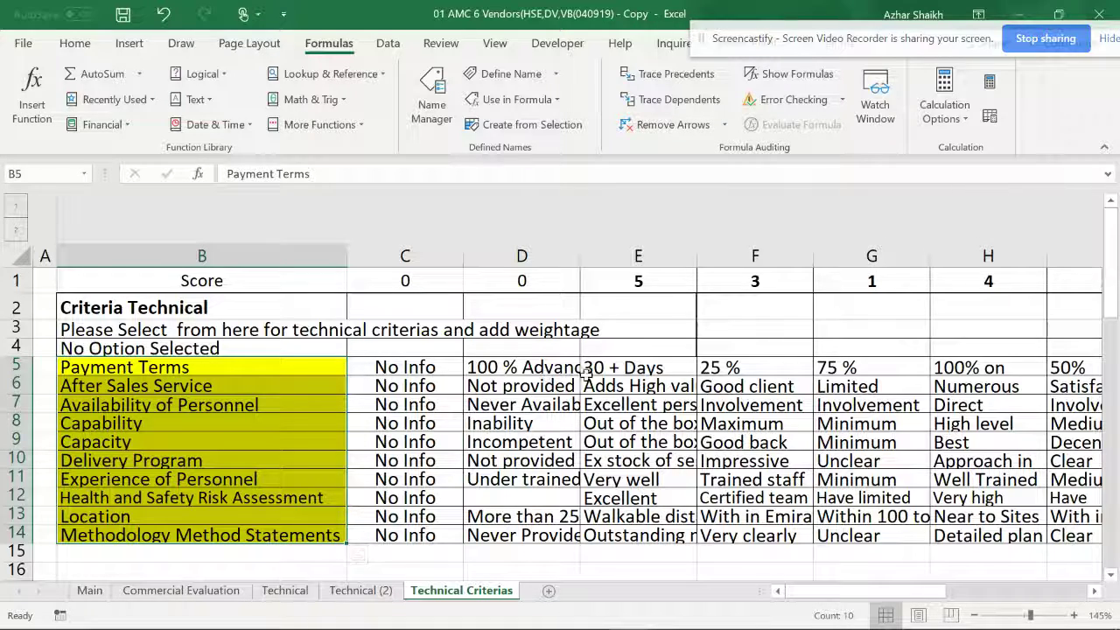
pyautogui.click(145, 406)
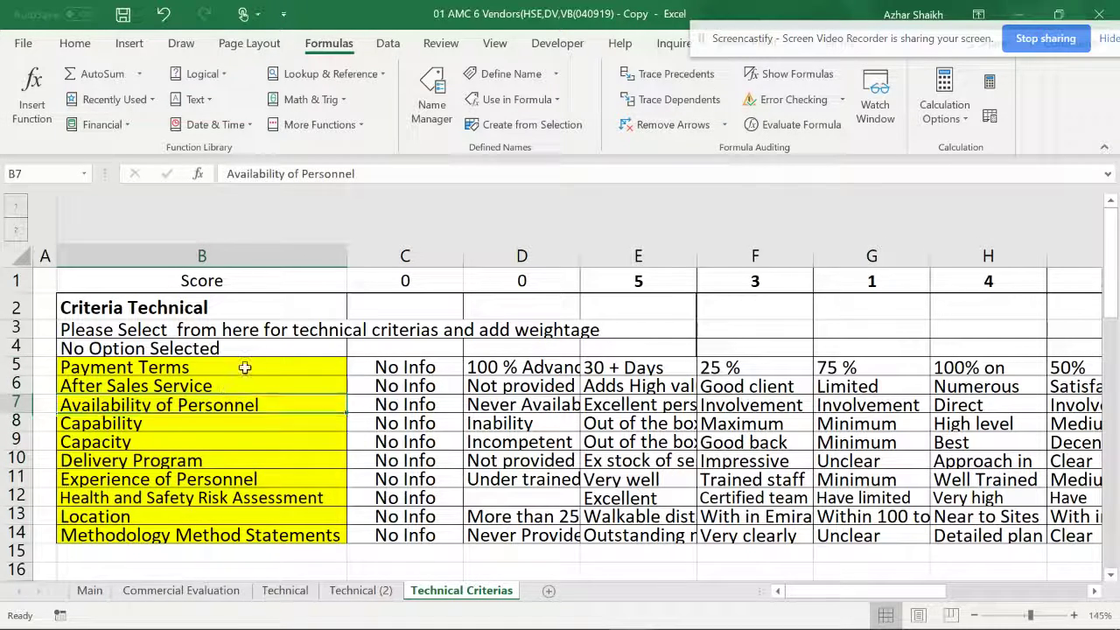
pyautogui.click(249, 372)
pyautogui.moveTo(260, 403); pyautogui.dragTo(862, 536)
pyautogui.moveTo(930, 599); pyautogui.dragTo(866, 598)
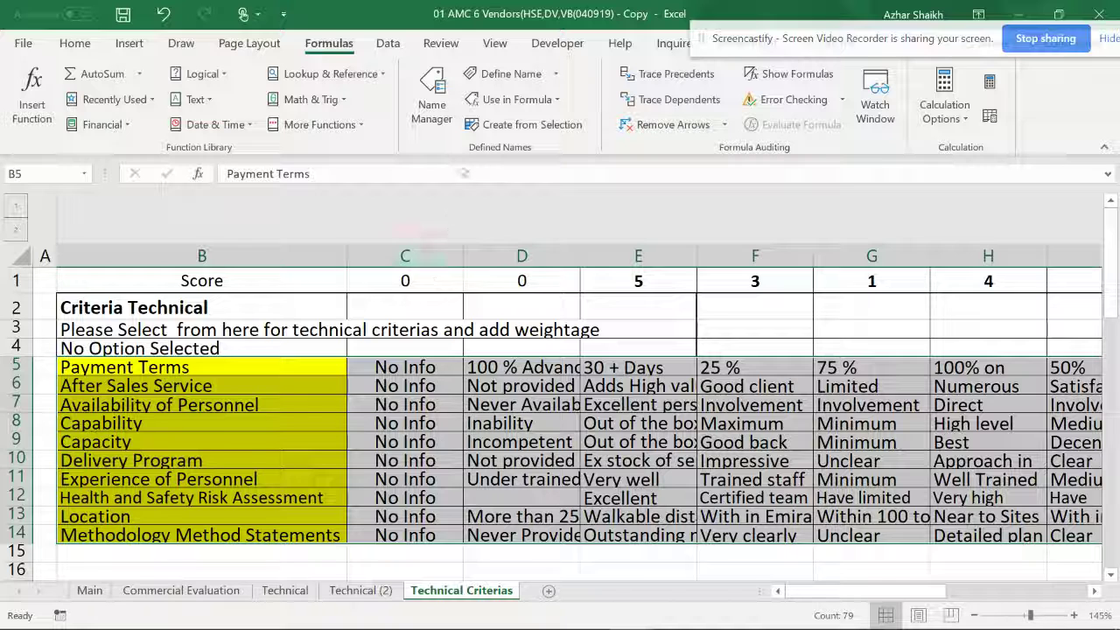
pyautogui.click(490, 124)
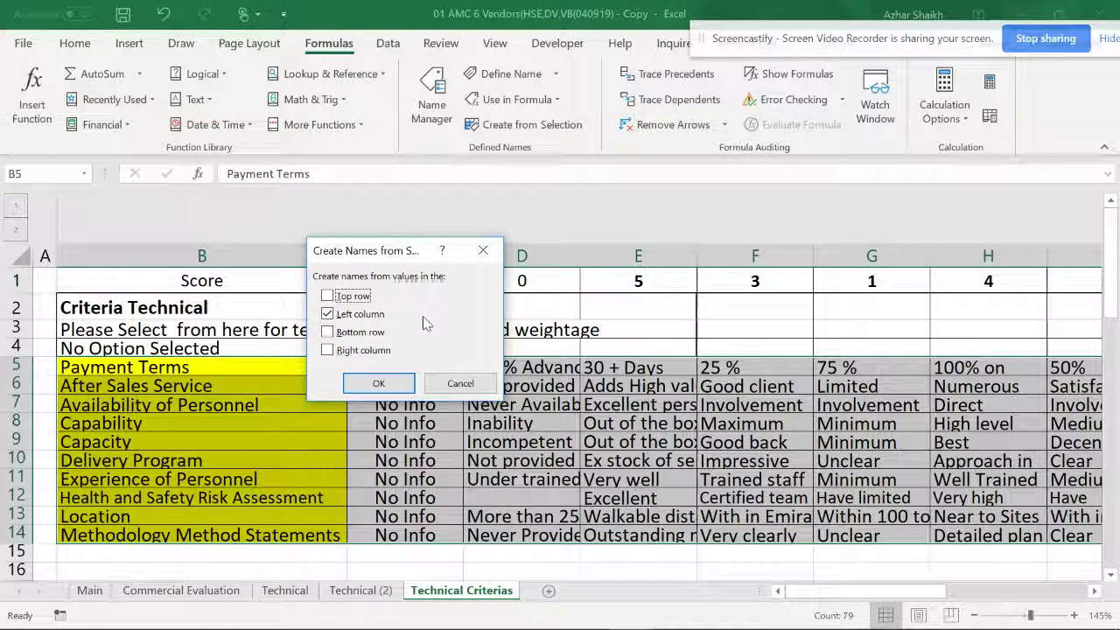
pyautogui.click(381, 385)
pyautogui.click(435, 91)
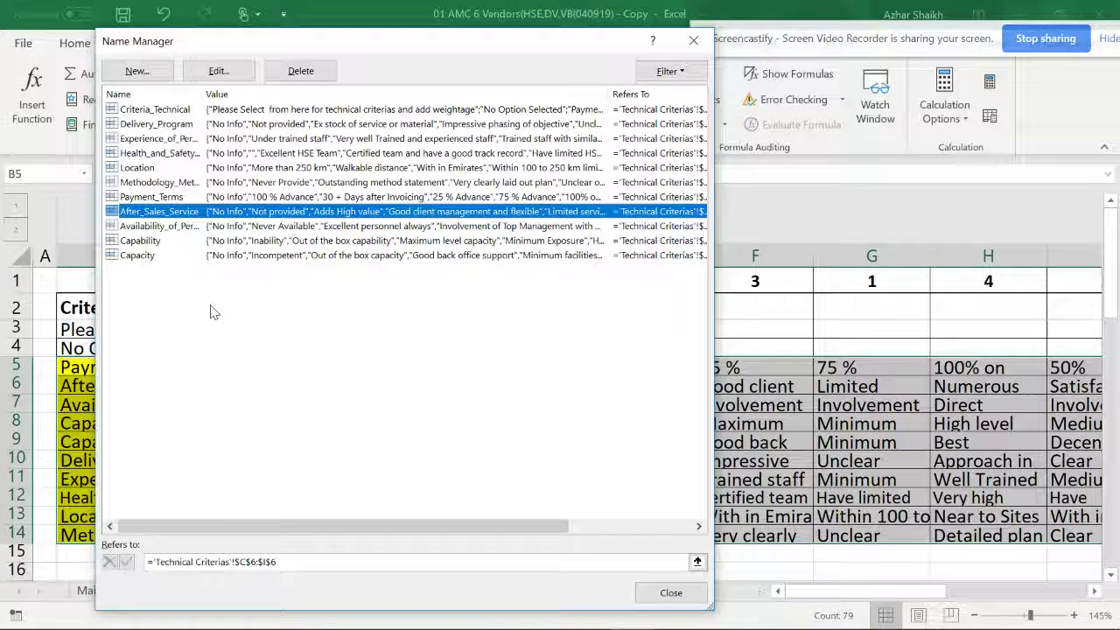
pyautogui.press('Escape')
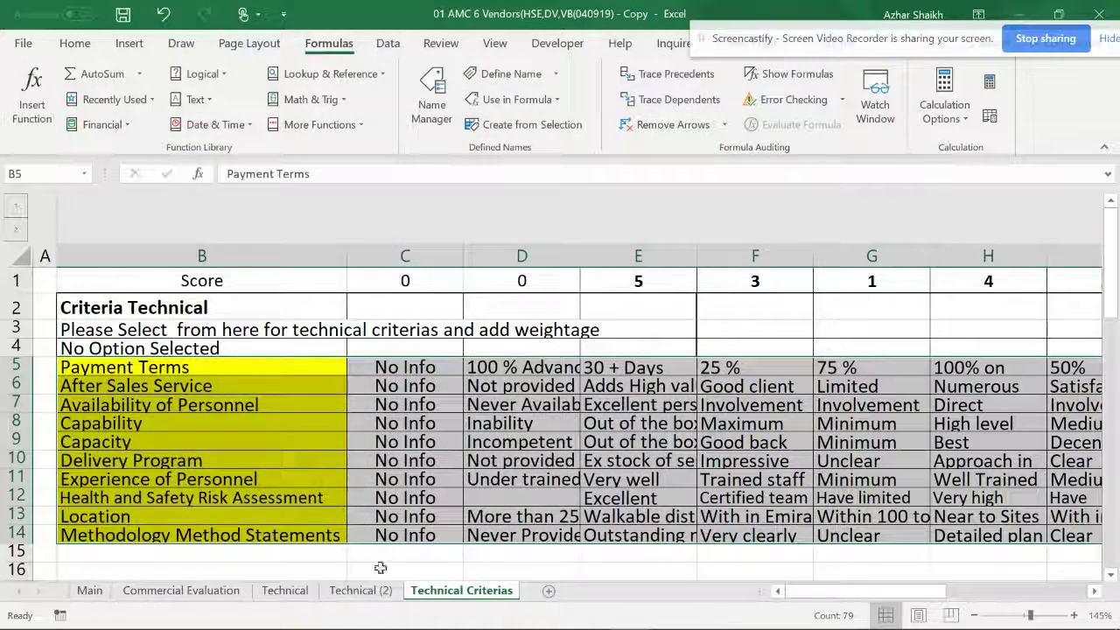
# Examine the first bidder's ratings and scores for the first criteria on the Technical sheet.
pyautogui.click(361, 592)
pyautogui.click(298, 596)
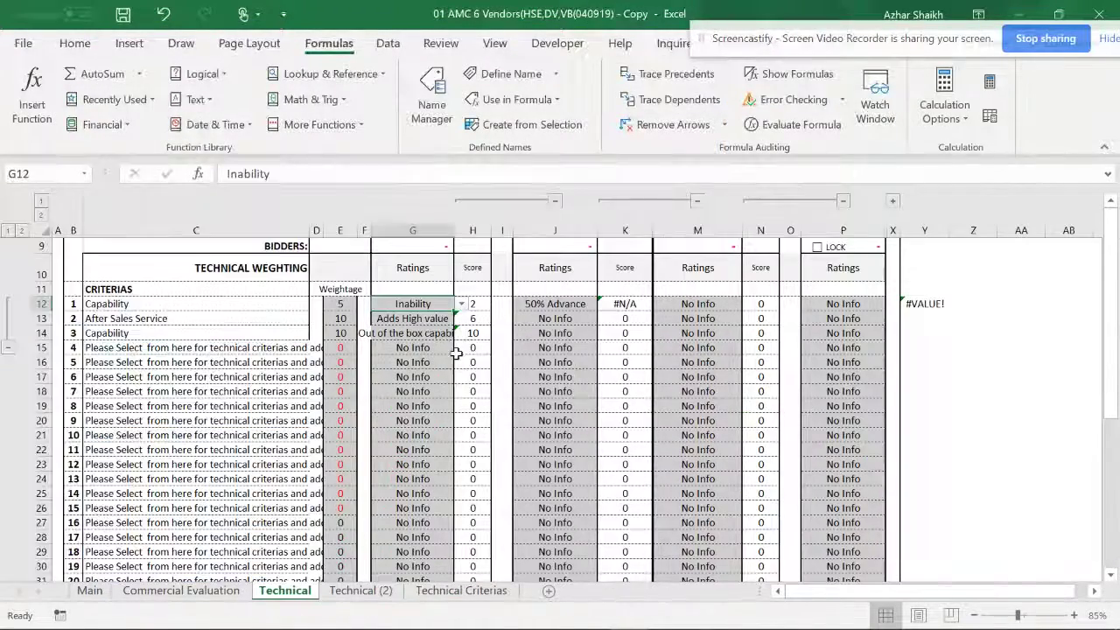
pyautogui.click(317, 304)
pyautogui.click(317, 304)
# Add list data validation to cell C12 of the Technical (2) sheet with the named range Criteria_Technical as its source.
pyautogui.click(363, 591)
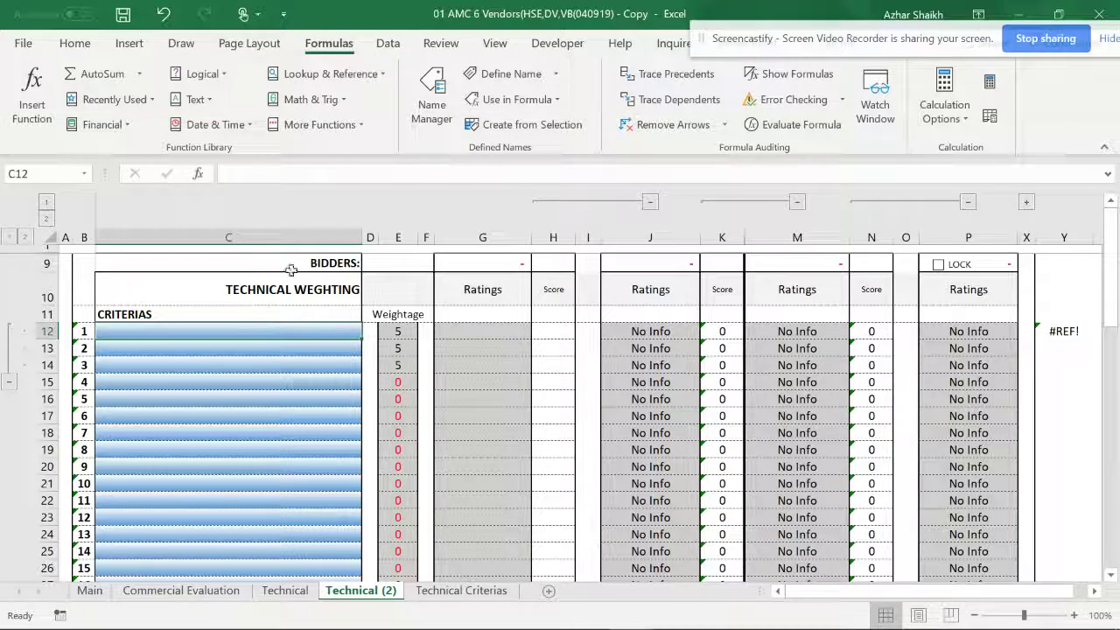
pyautogui.click(387, 43)
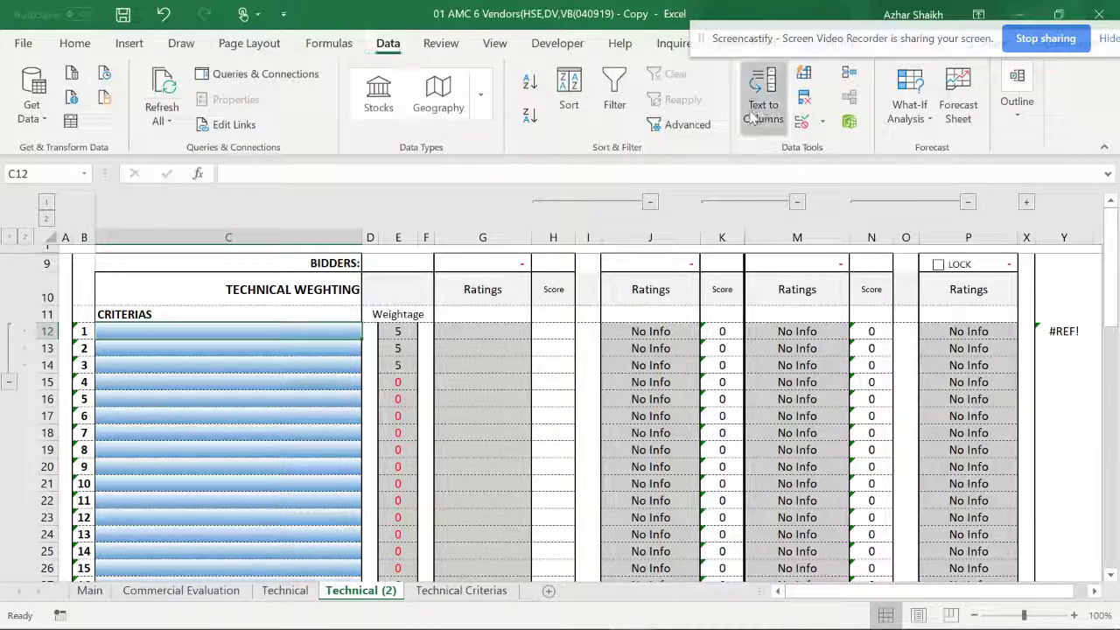
pyautogui.click(823, 121)
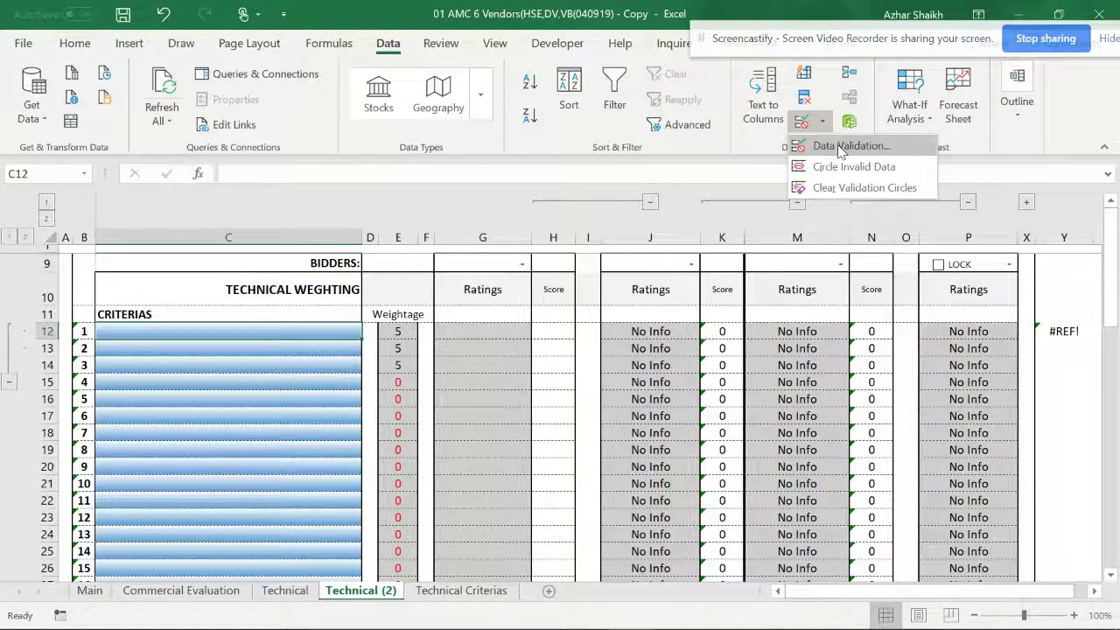
pyautogui.click(838, 145)
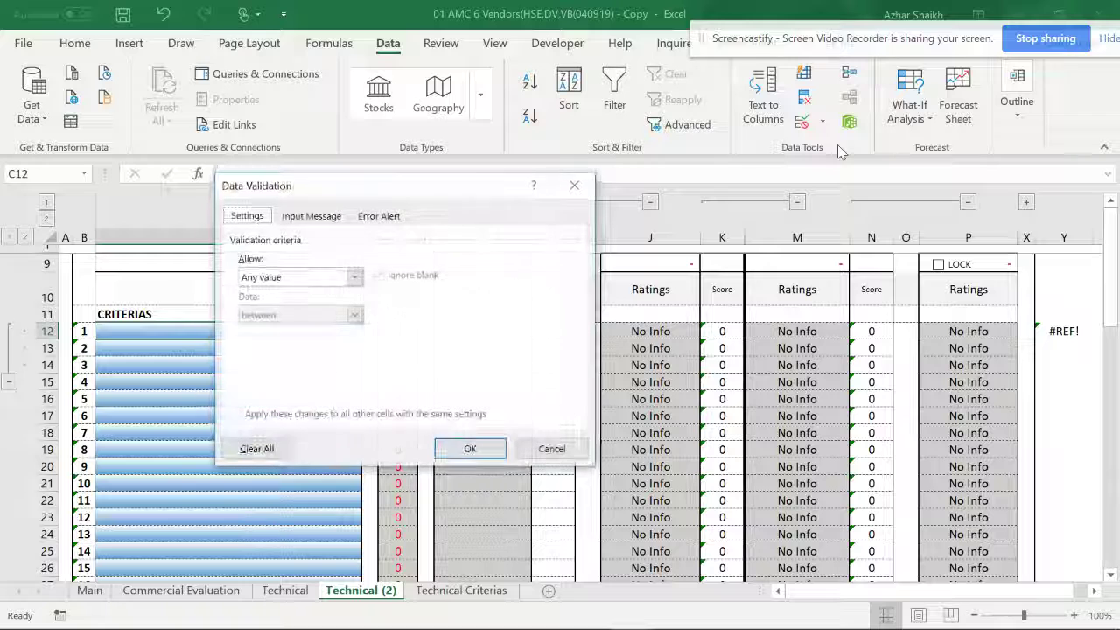
pyautogui.click(332, 277)
pyautogui.click(263, 327)
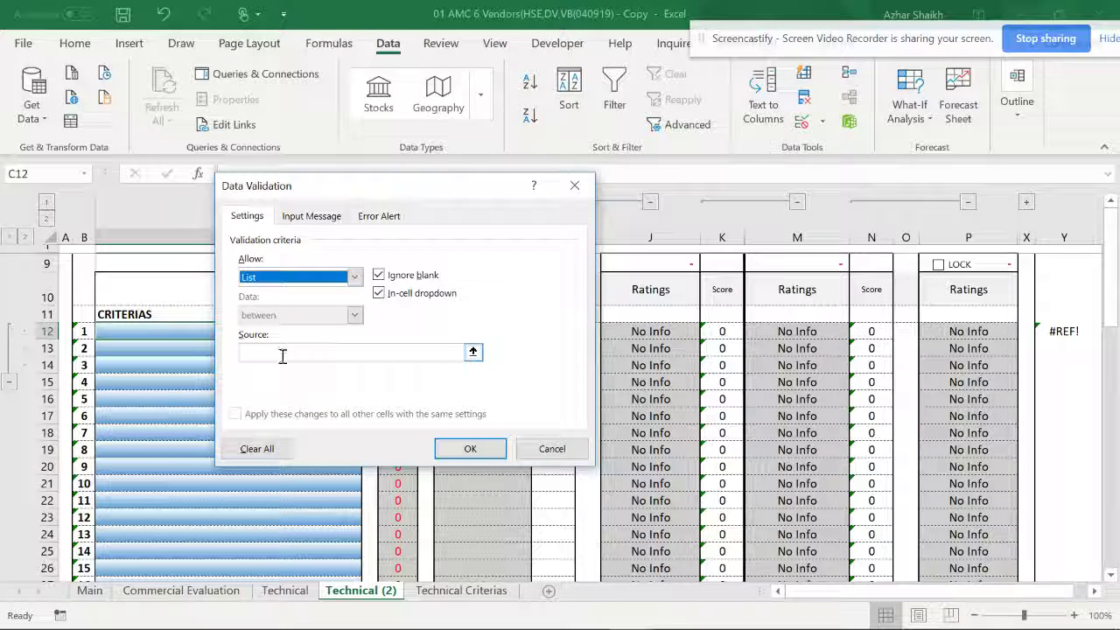
pyautogui.click(282, 356)
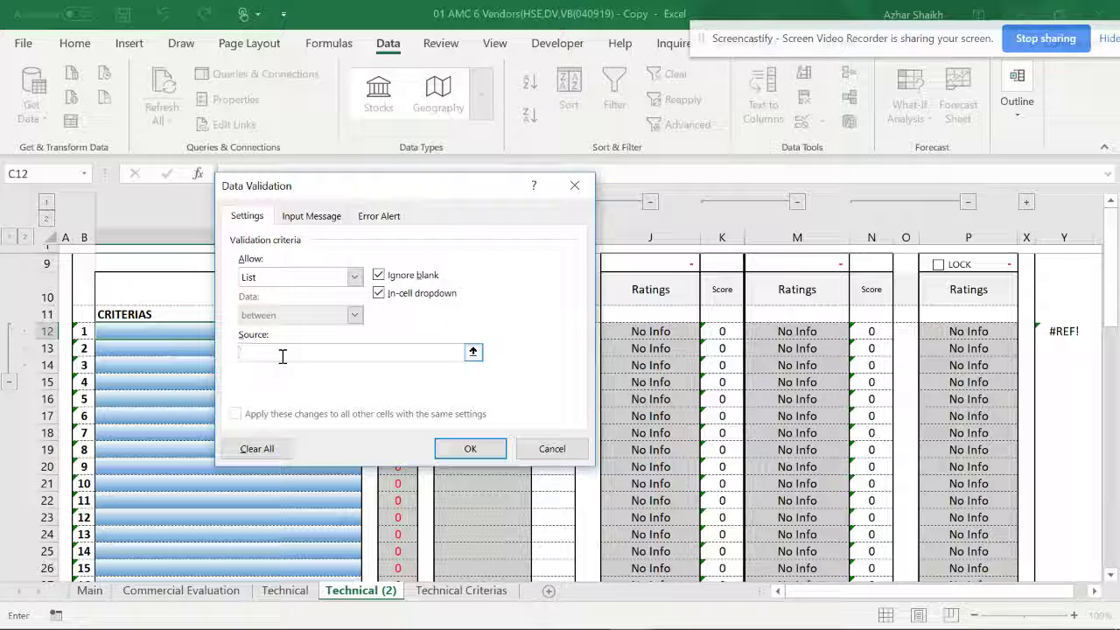
pyautogui.press('F3')
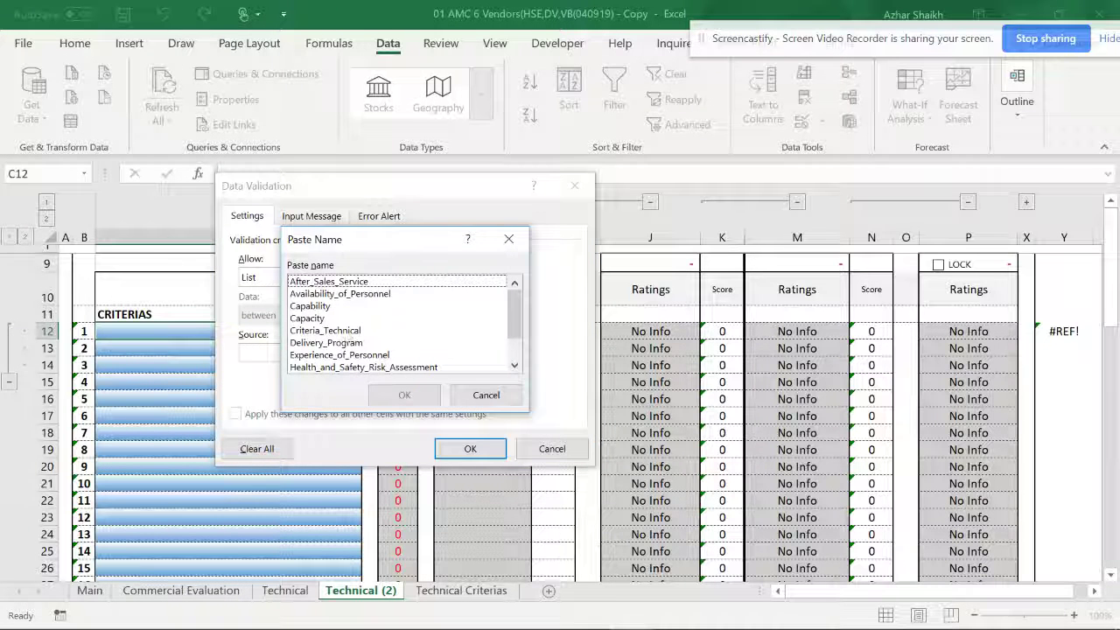
pyautogui.moveTo(515, 313)
pyautogui.mouseDown()
pyautogui.moveTo(514, 339)
pyautogui.moveTo(512, 306)
pyautogui.mouseUp()
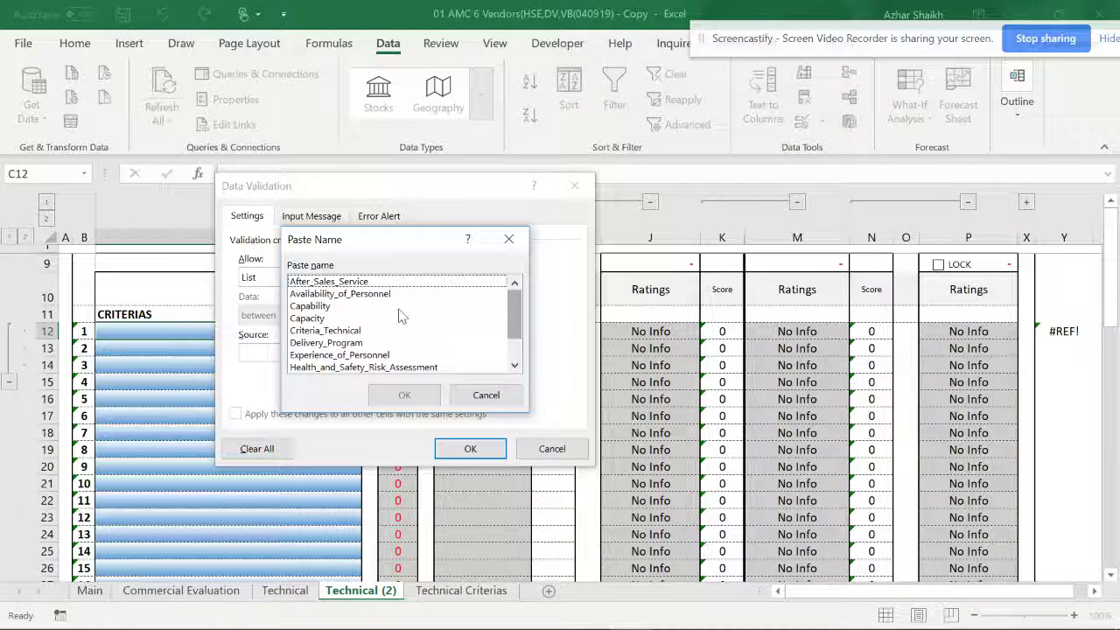
pyautogui.click(329, 331)
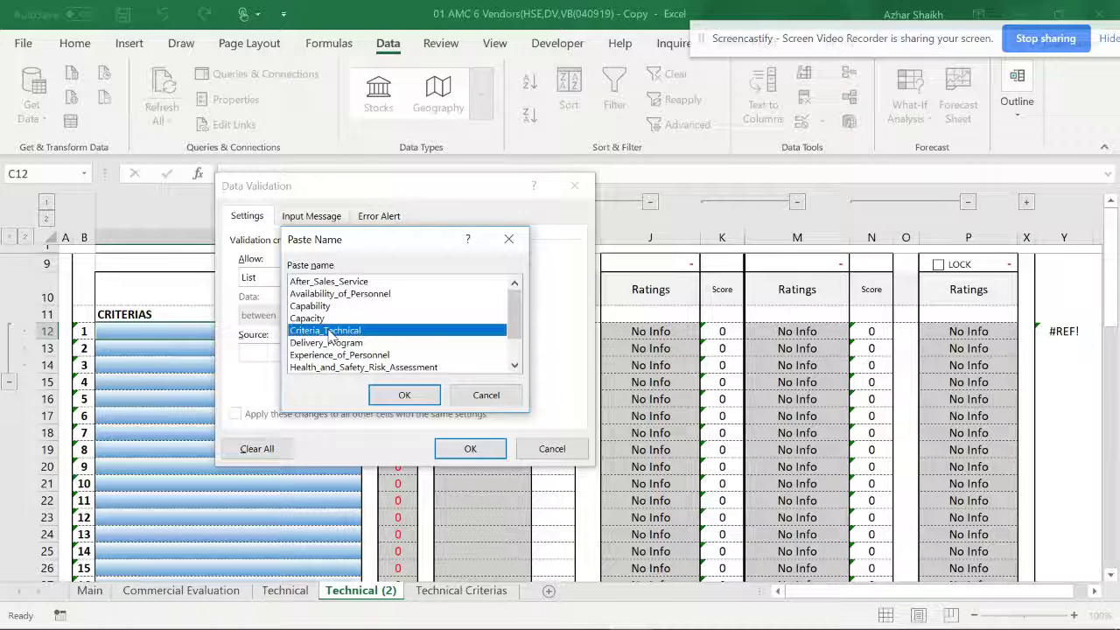
pyautogui.click(405, 395)
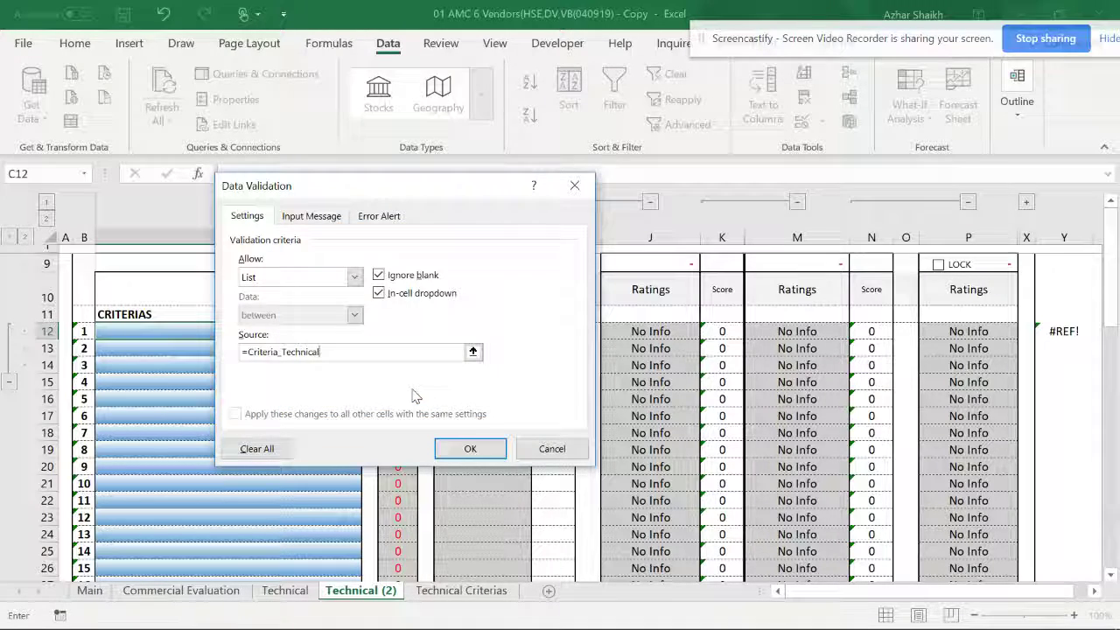
pyautogui.click(468, 449)
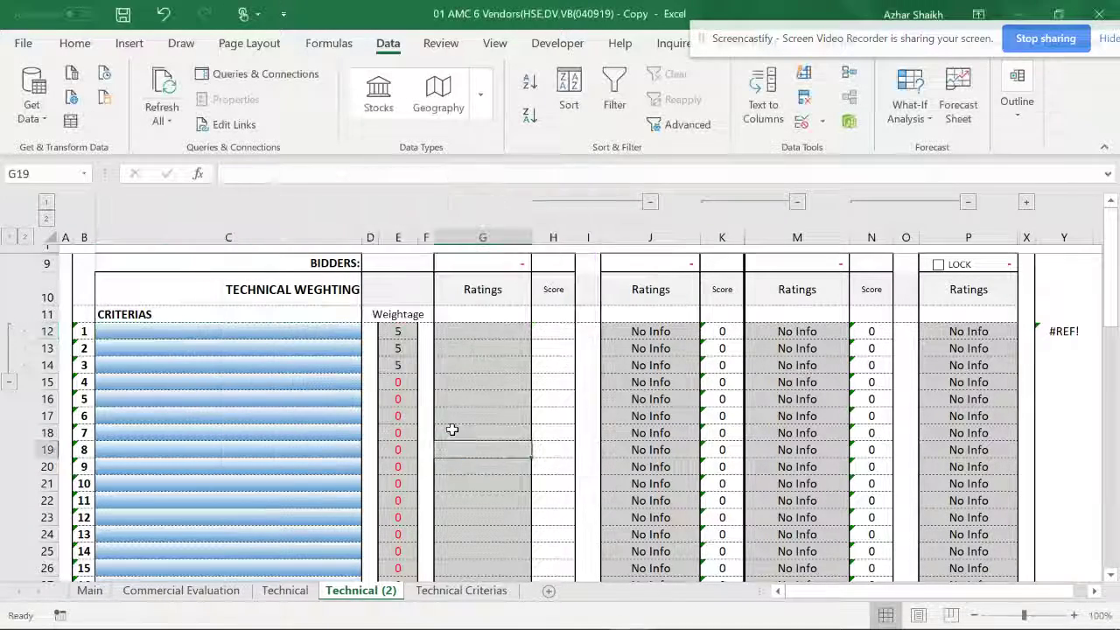
# Choose "Please Select from here for technical criterias and add weightage" in C12, copy it down the criteria column, and check the dropdown in C13.
pyautogui.click(368, 331)
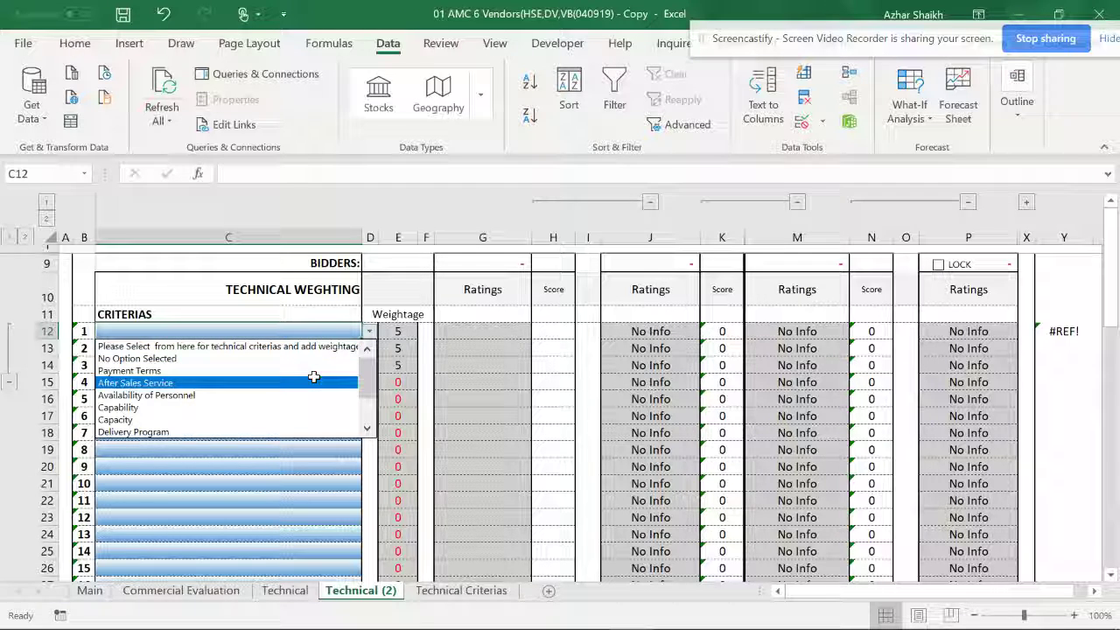
pyautogui.click(311, 347)
pyautogui.click(307, 372)
pyautogui.click(288, 329)
pyautogui.press('Down')
pyautogui.moveTo(285, 333); pyautogui.dragTo(298, 534)
pyautogui.scroll(3, 288, 415)
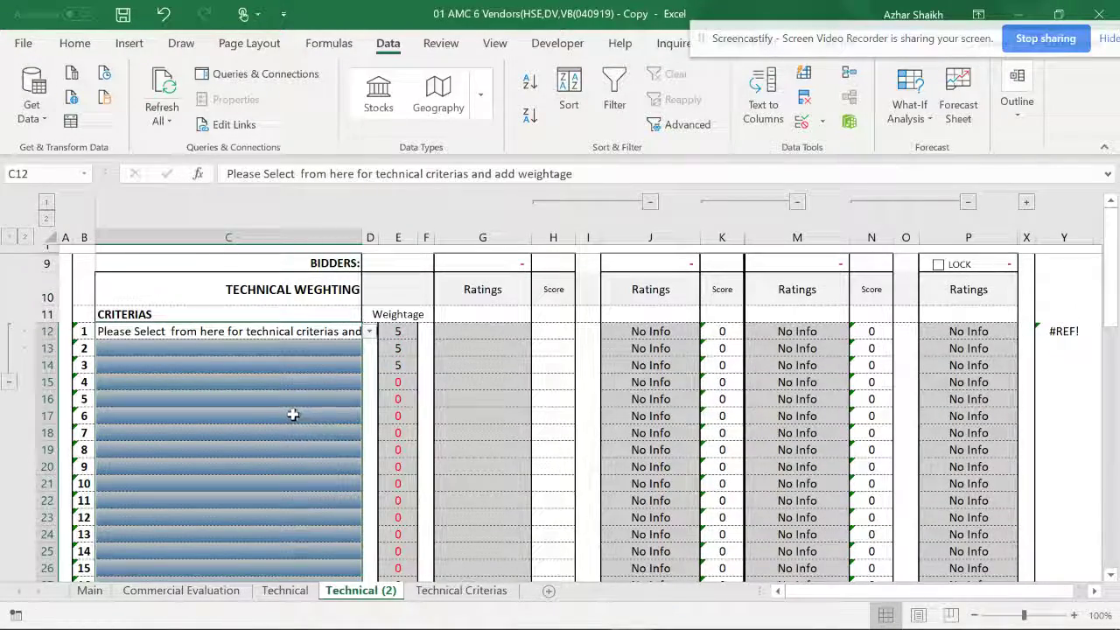
pyautogui.click(328, 349)
pyautogui.hotkey('alt', 'Down')
pyautogui.press('Escape')
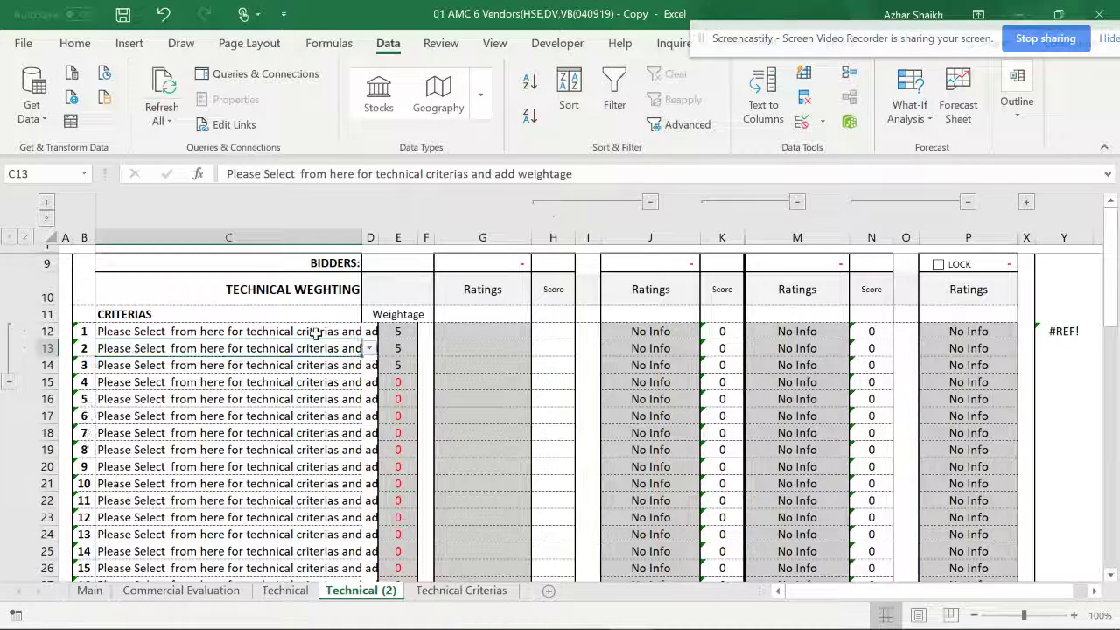
# Choose Payment Terms as the criterion in C12 and Availability of Personnel in C13.
pyautogui.click(350, 332)
pyautogui.click(369, 331)
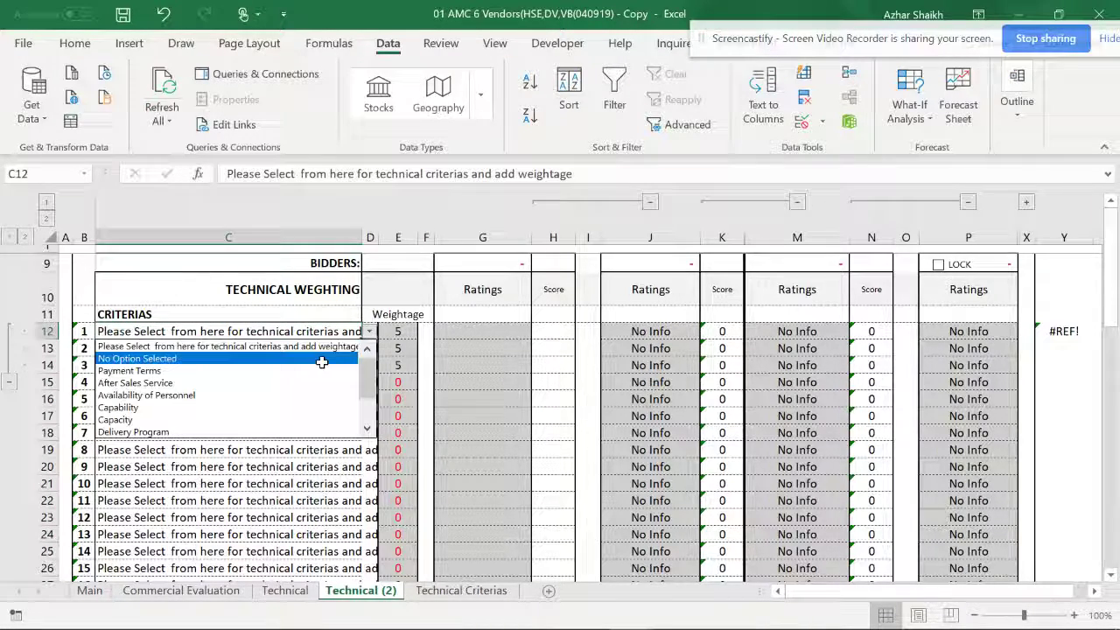
pyautogui.click(318, 367)
pyautogui.click(319, 350)
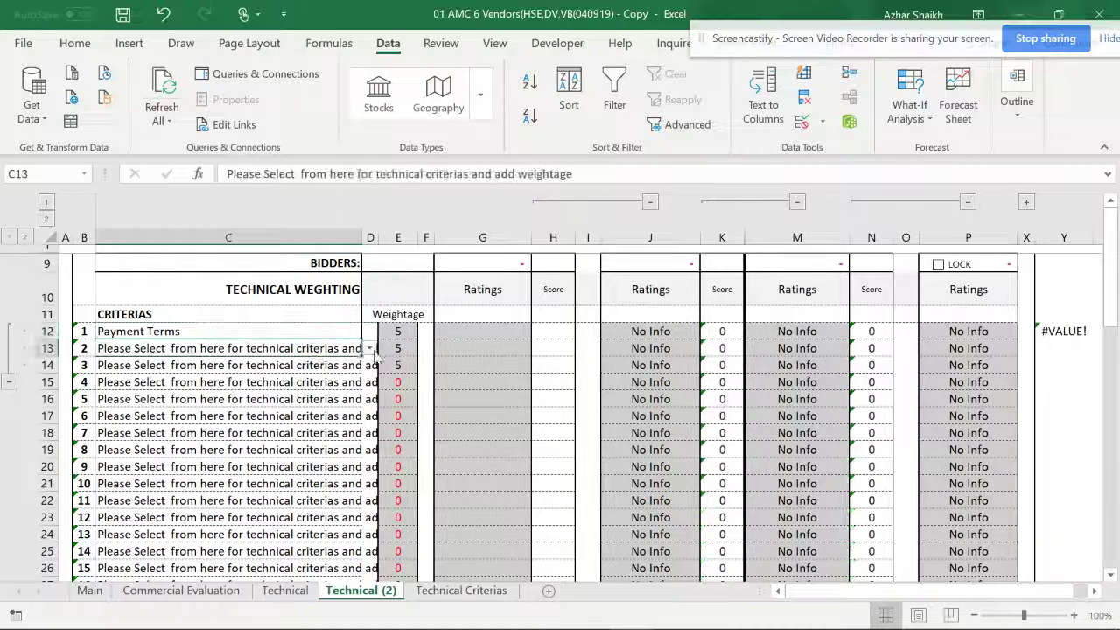
pyautogui.click(369, 348)
pyautogui.click(153, 399)
# Choose Availability of Personnel as the criterion in C14 and Delivery Program in C15.
pyautogui.click(357, 367)
pyautogui.click(369, 366)
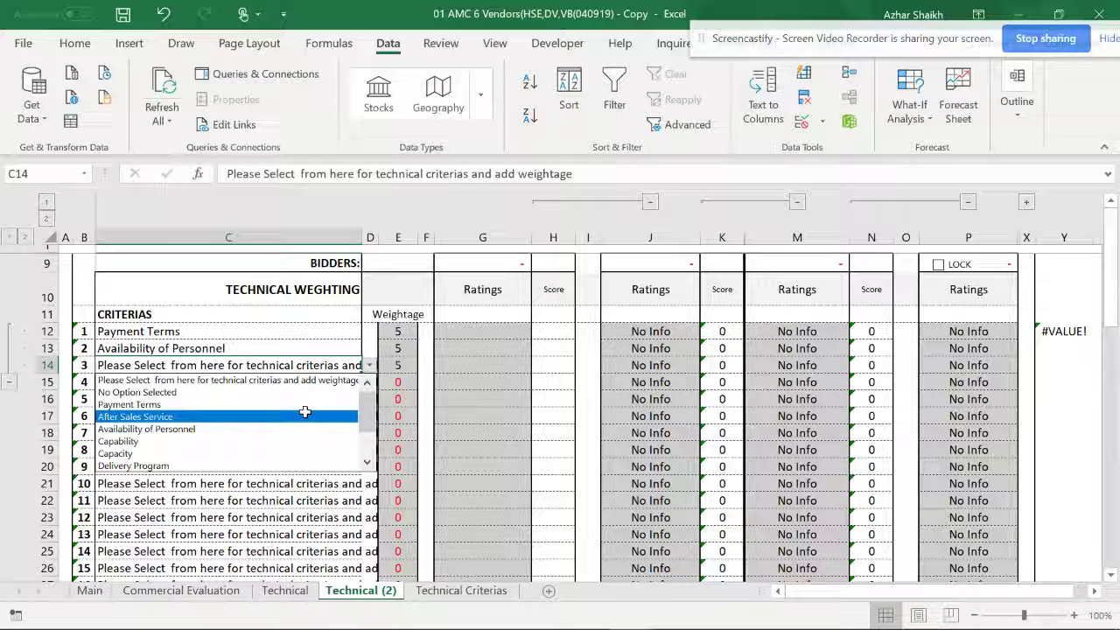
pyautogui.click(302, 429)
pyautogui.click(359, 384)
pyautogui.click(368, 382)
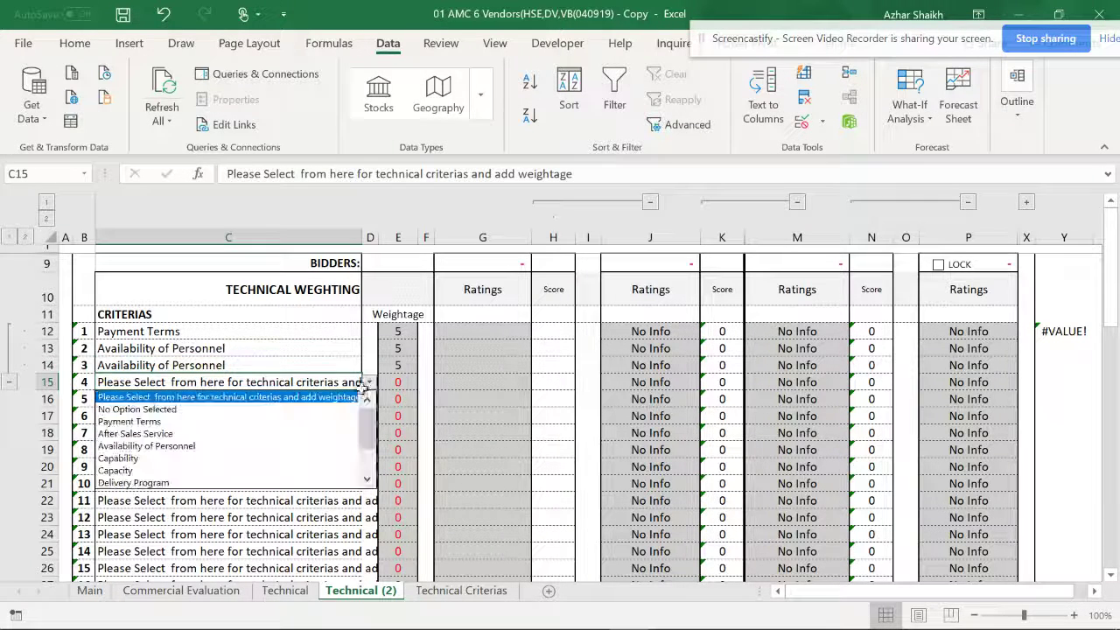
pyautogui.click(264, 484)
# Choose Health and Safety Risk Assessment as the criterion in C16.
pyautogui.click(359, 399)
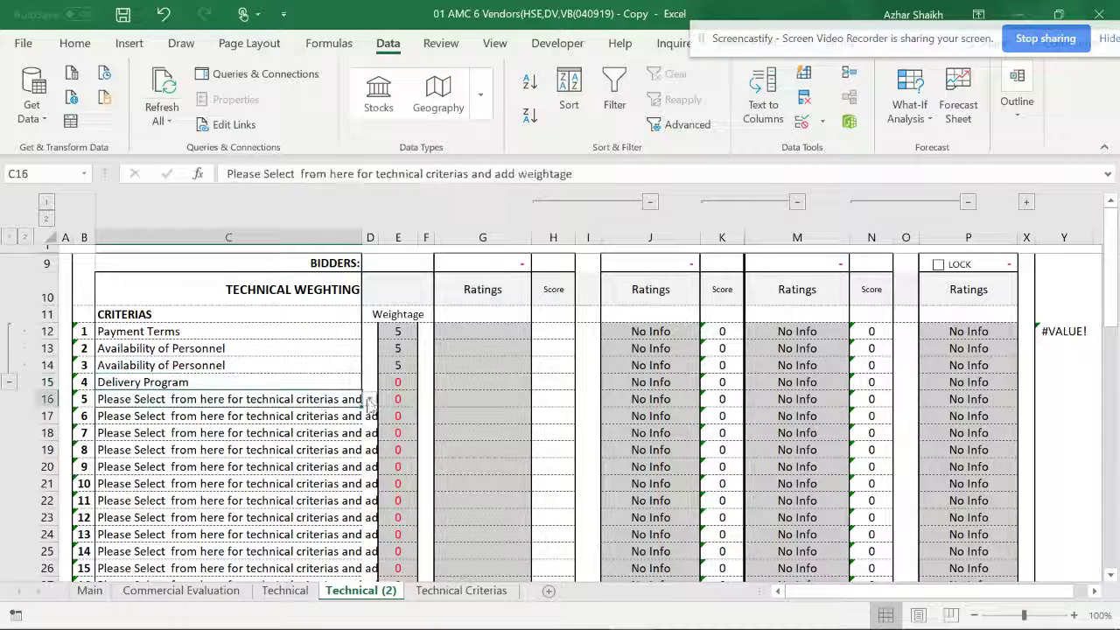
pyautogui.click(369, 399)
pyautogui.moveTo(367, 440); pyautogui.dragTo(365, 458)
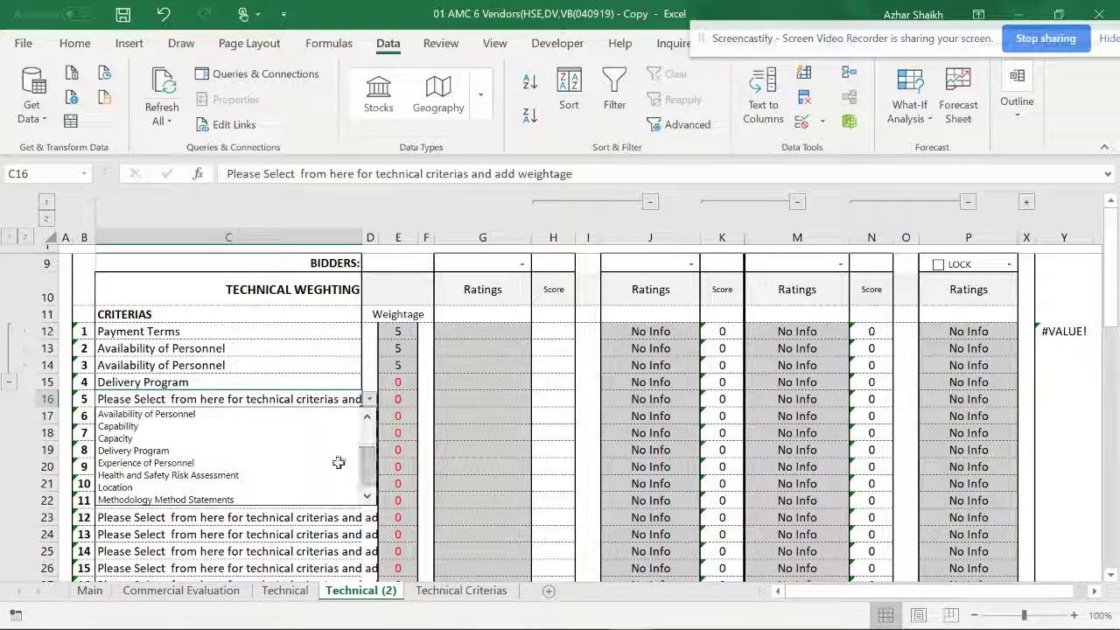
pyautogui.click(282, 470)
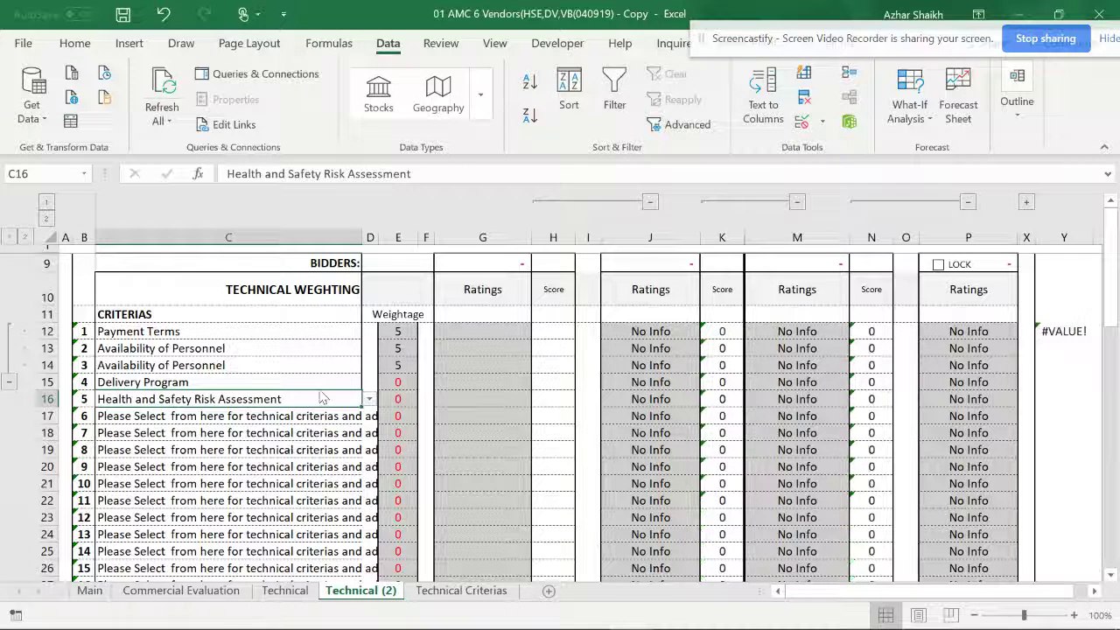
# Set the weightage to 10 in E15, 20 in E16 and 10 in E17.
pyautogui.click(399, 365)
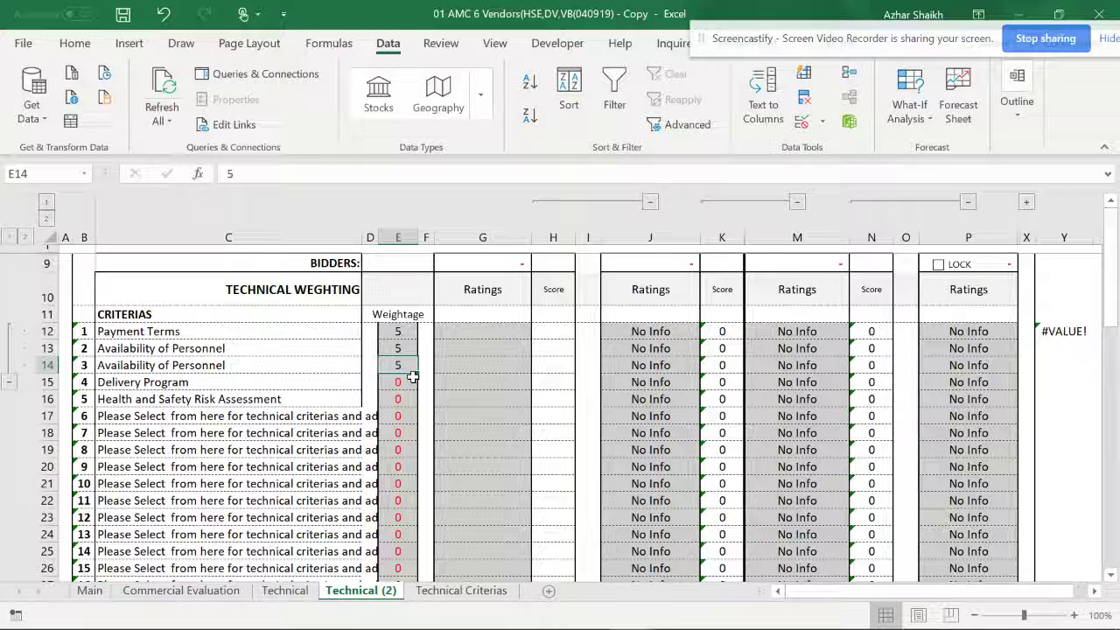
pyautogui.click(402, 382)
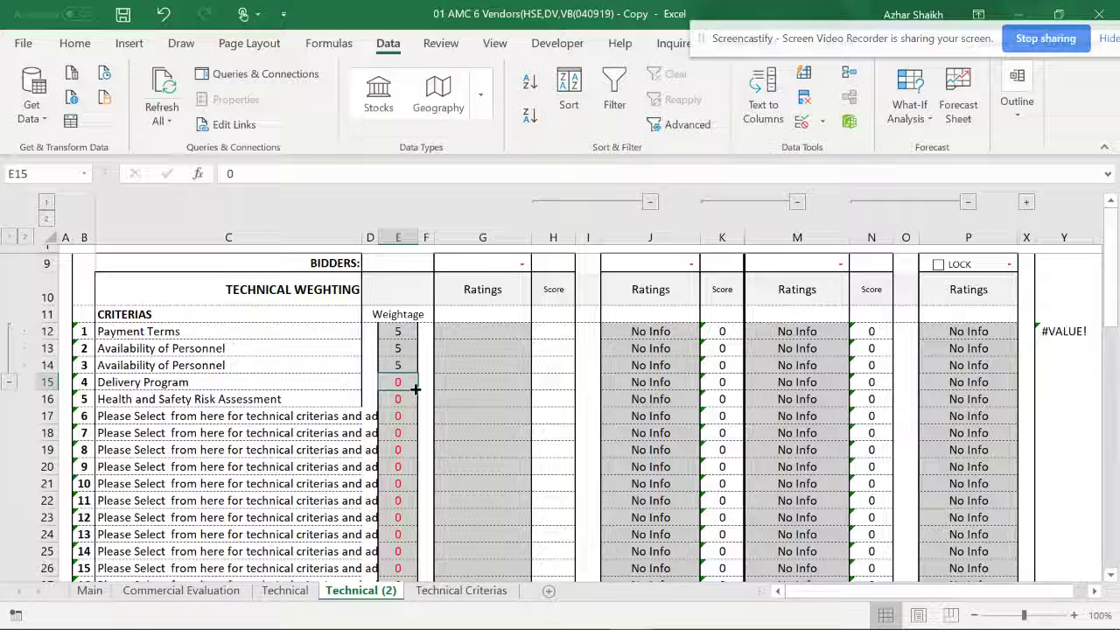
pyautogui.write('1')
pyautogui.press('Return')
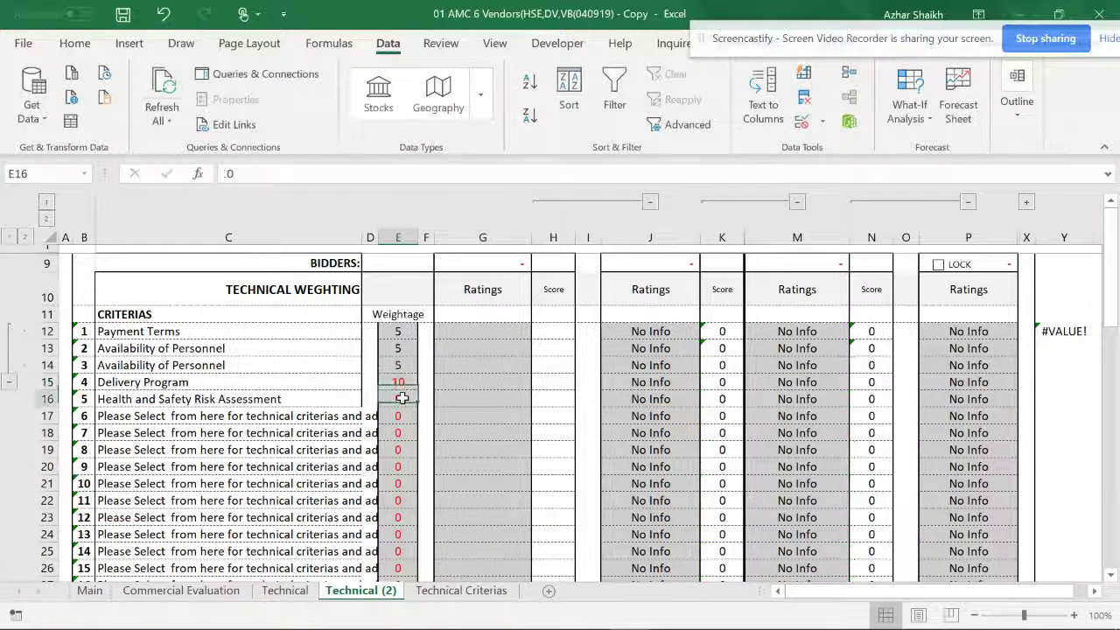
pyautogui.write('20')
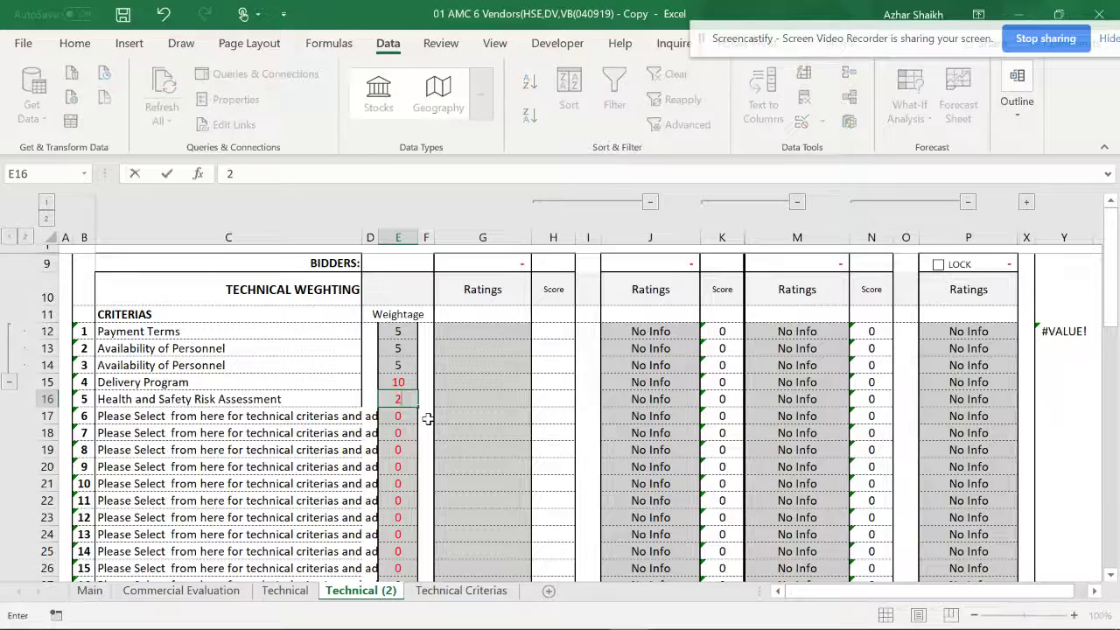
pyautogui.click(426, 429)
pyautogui.click(402, 416)
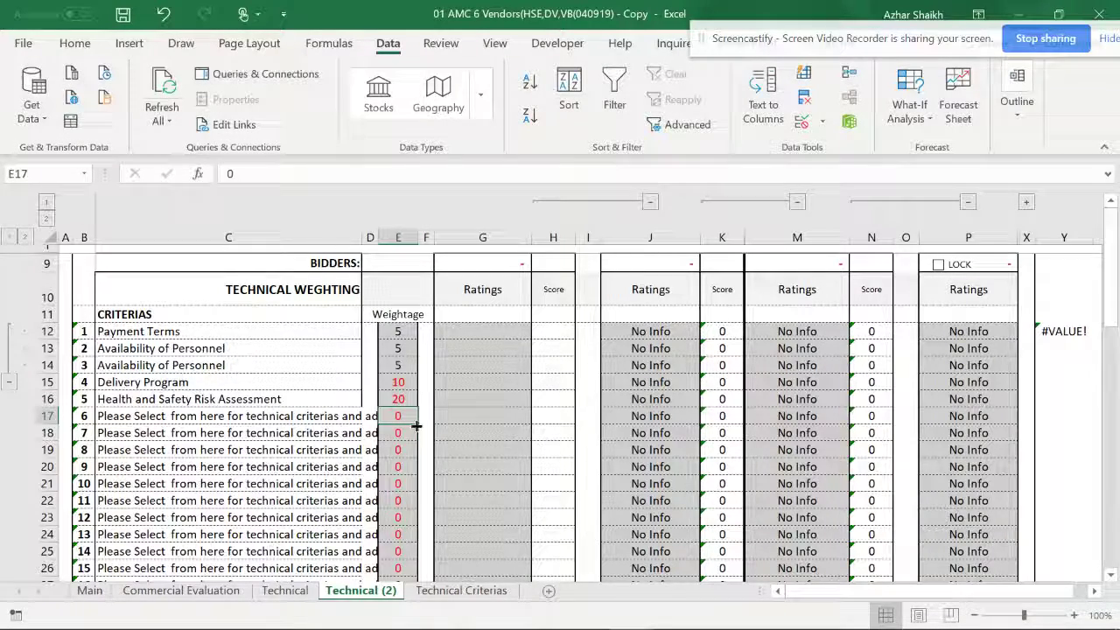
pyautogui.write('10')
pyautogui.press('Return')
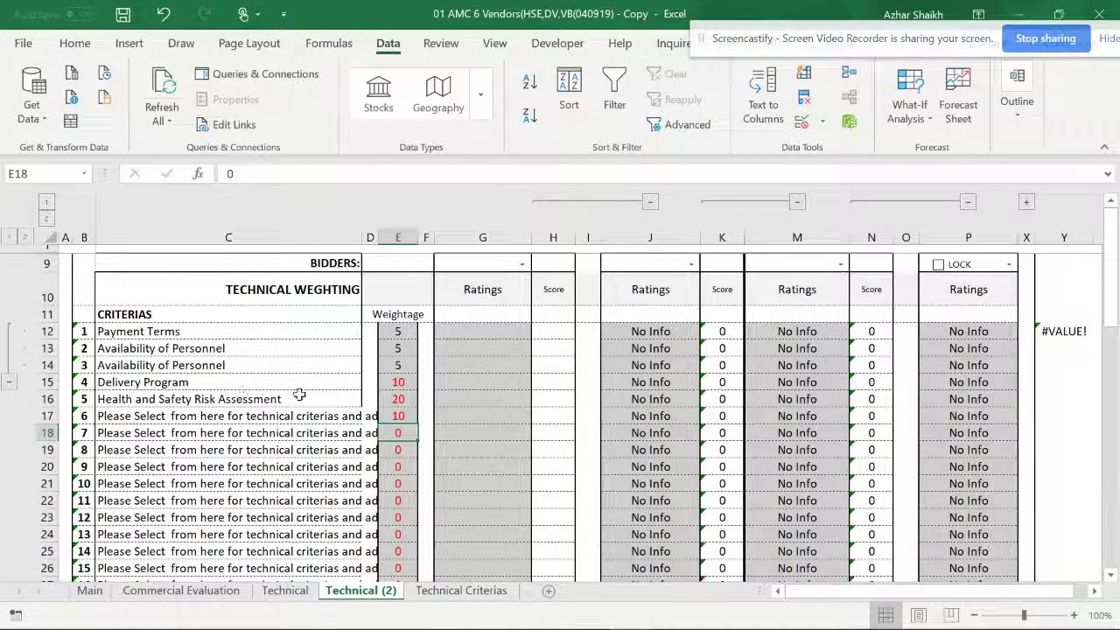
# Choose Experience of Personnel as the criterion in C17.
pyautogui.click(362, 419)
pyautogui.click(370, 416)
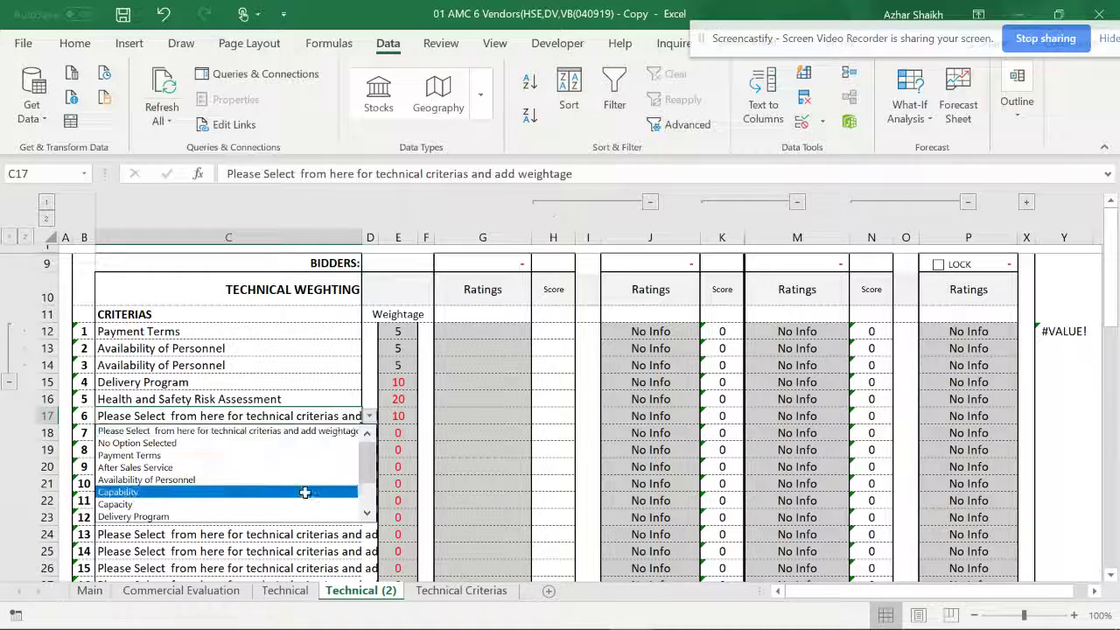
pyautogui.scroll(-2, 355, 512)
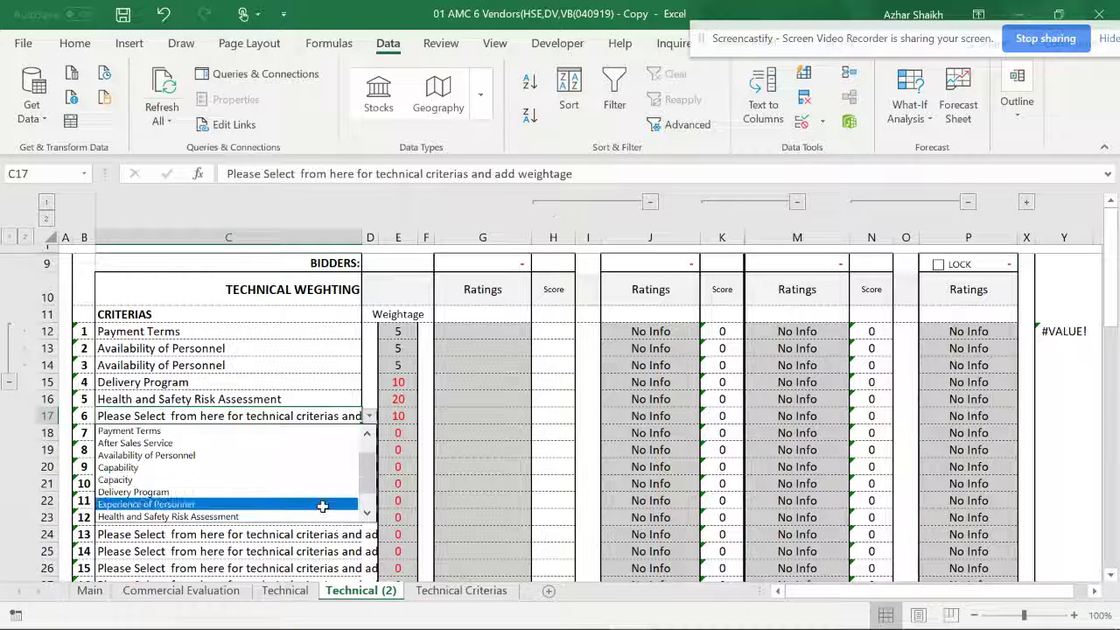
pyautogui.press('Escape')
pyautogui.click(425, 382)
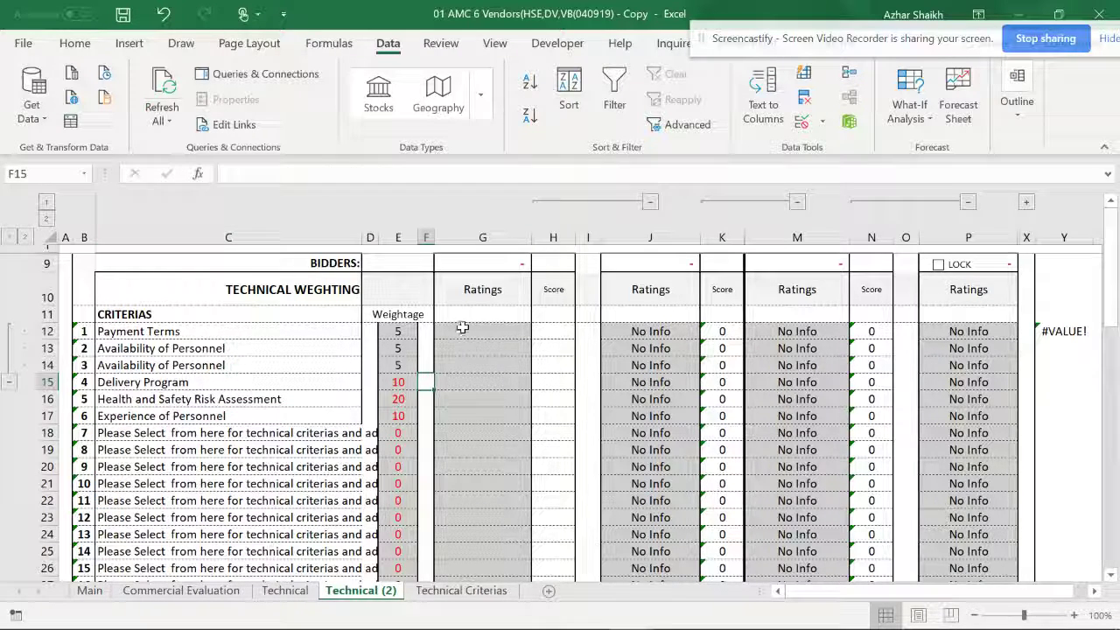
# Review the Payment Terms rating descriptions on the Technical Criterias sheet and return to G12 on Technical (2).
pyautogui.click(463, 330)
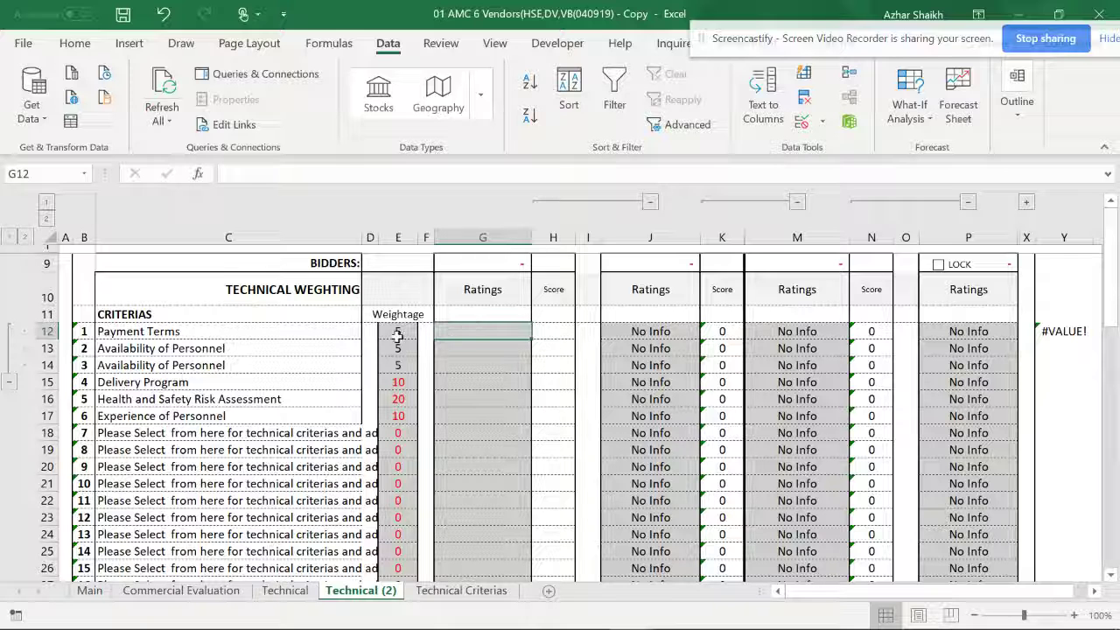
pyautogui.click(461, 591)
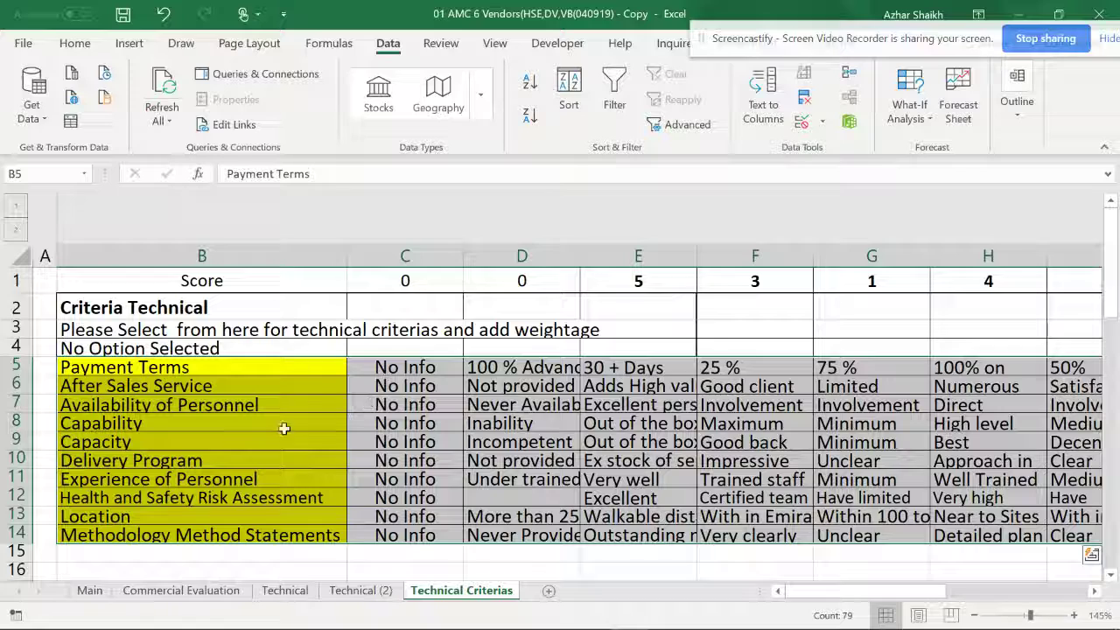
pyautogui.click(505, 369)
pyautogui.click(661, 373)
pyautogui.click(762, 379)
pyautogui.click(879, 373)
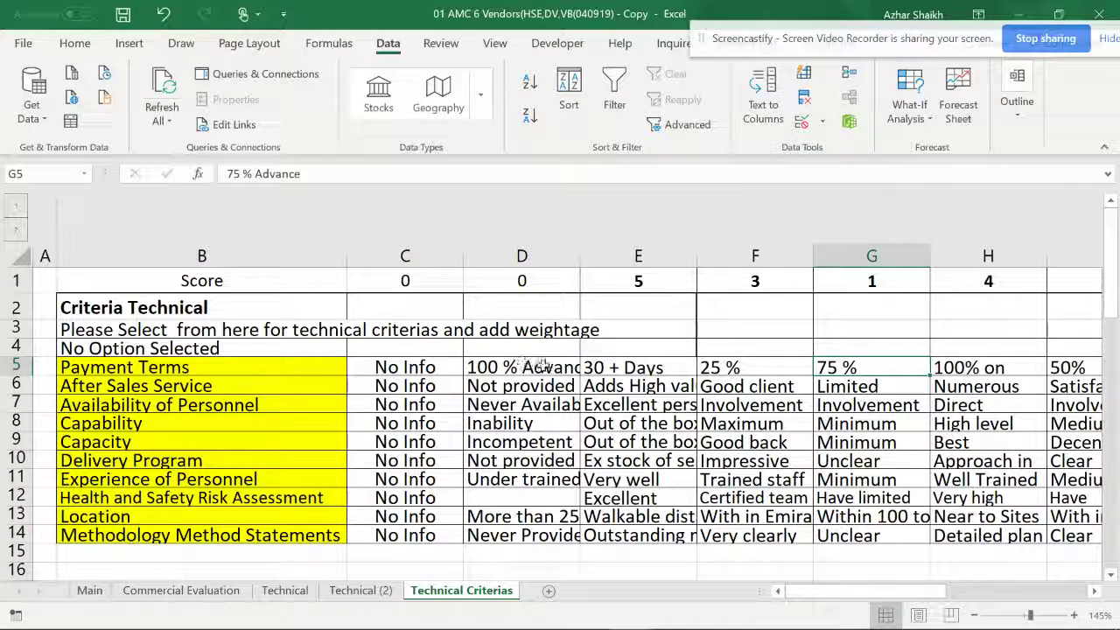
pyautogui.click(359, 591)
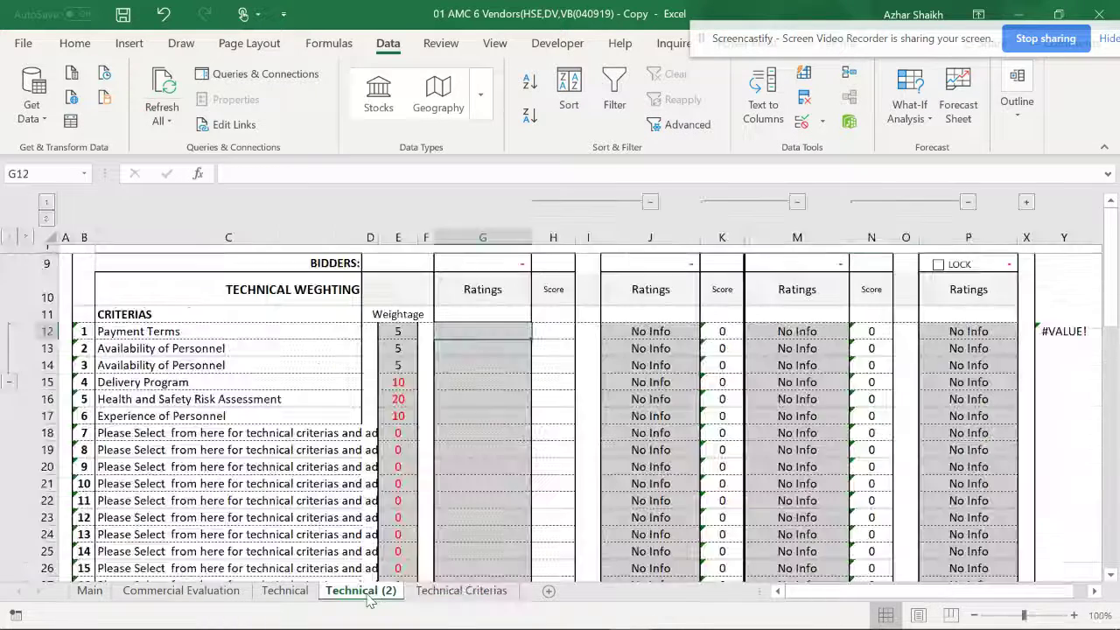
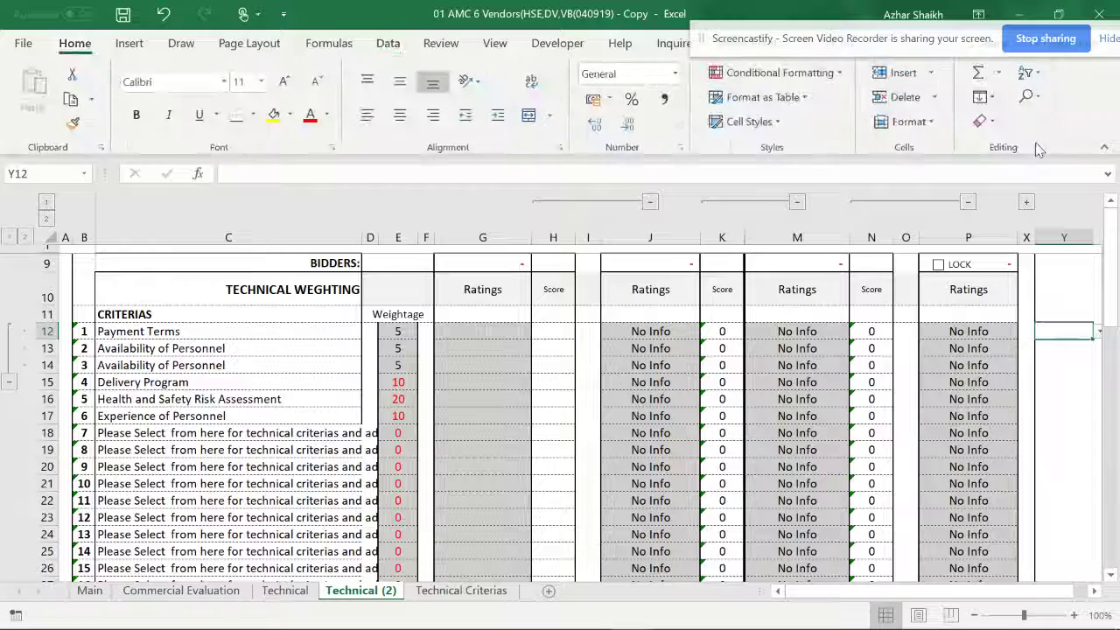
# Clear cell Y12 and enter the formula =INDIRECT(C12) in it.
pyautogui.click(980, 121)
pyautogui.click(1033, 215)
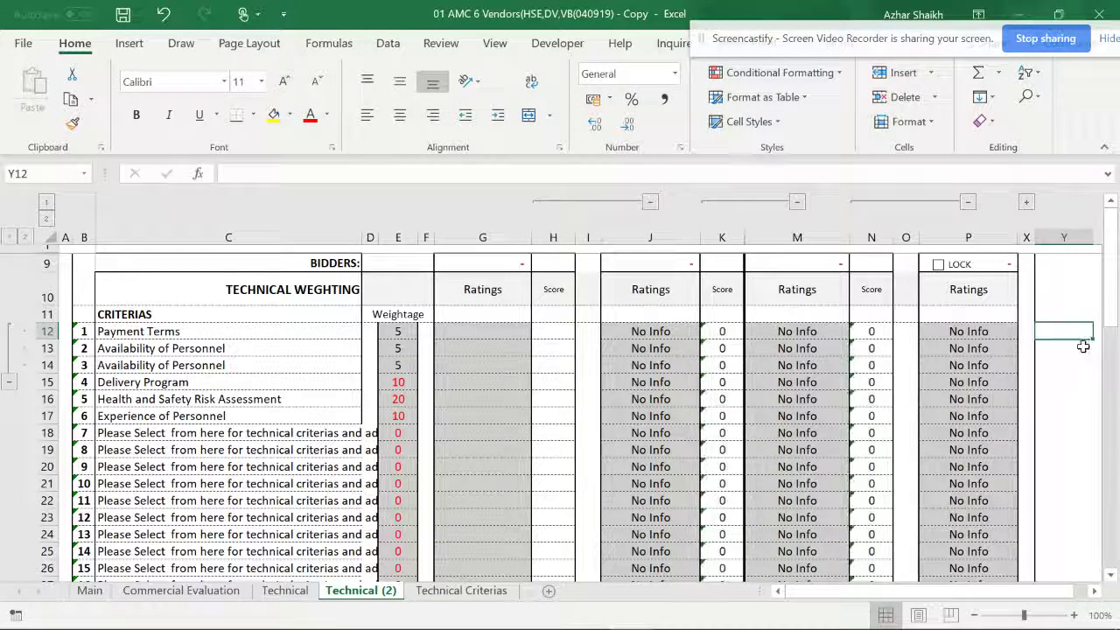
pyautogui.click(396, 43)
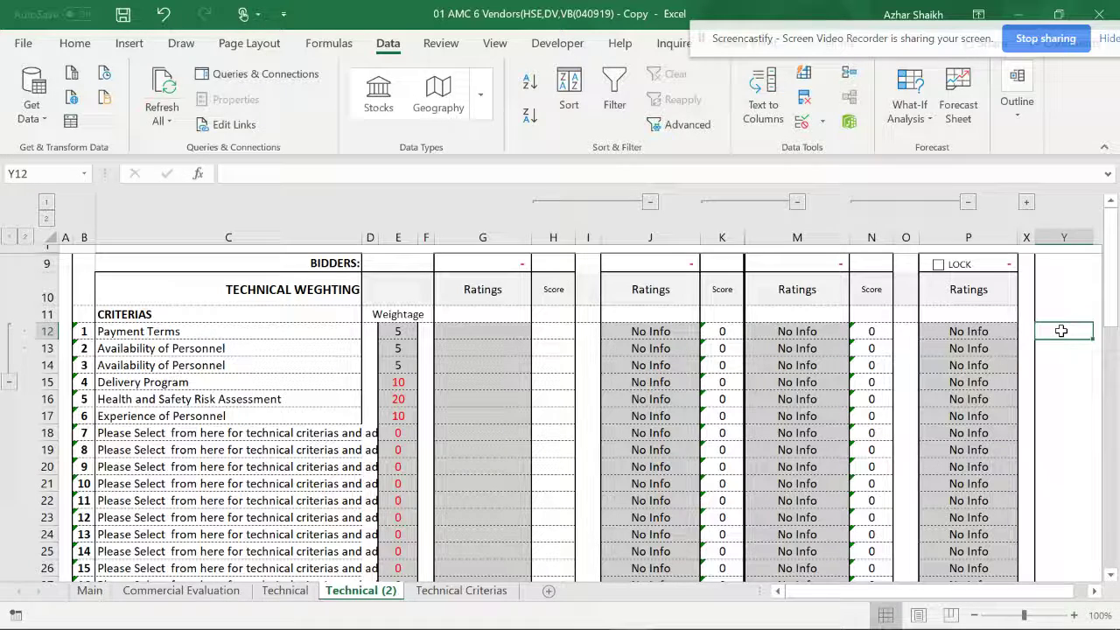
pyautogui.write('=indi')
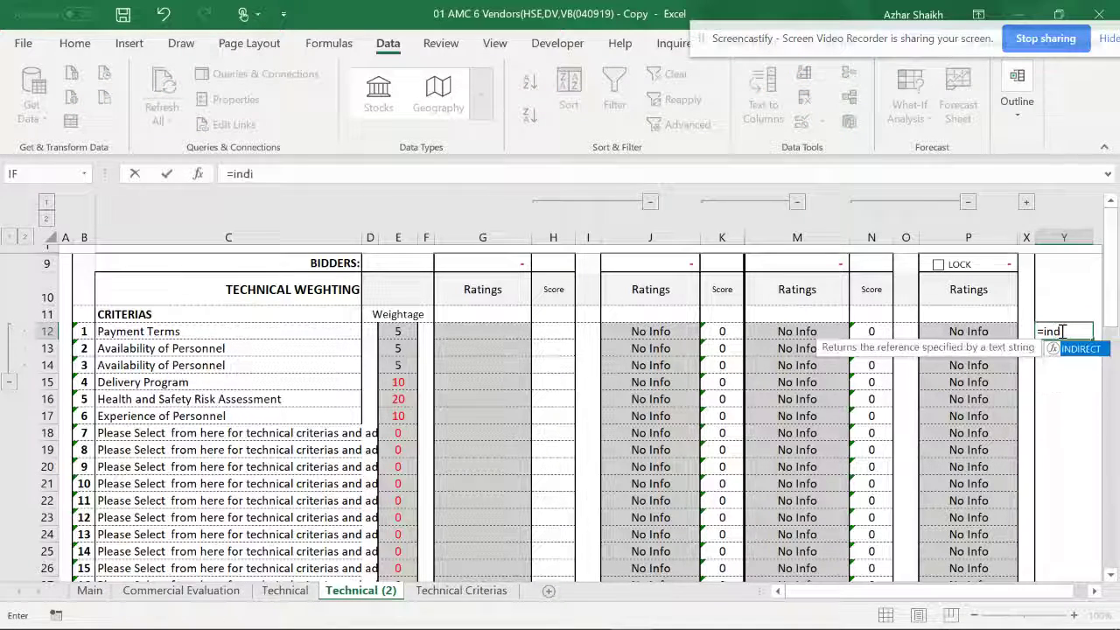
pyautogui.write('rect(')
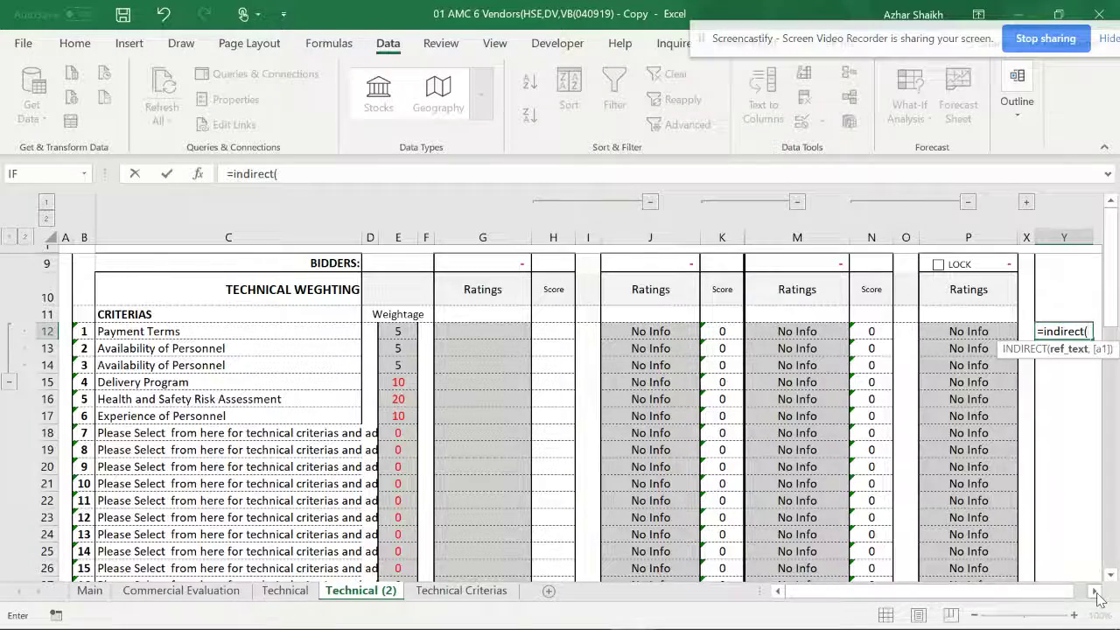
pyautogui.hscroll(2, 779, 434)
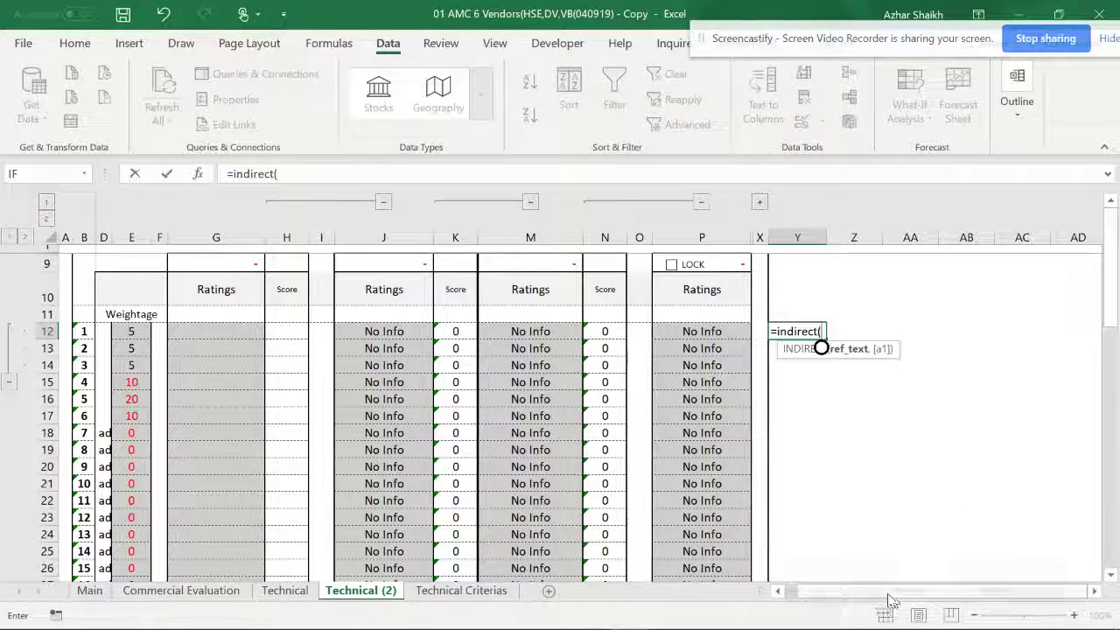
pyautogui.hscroll(-2, 575, 442)
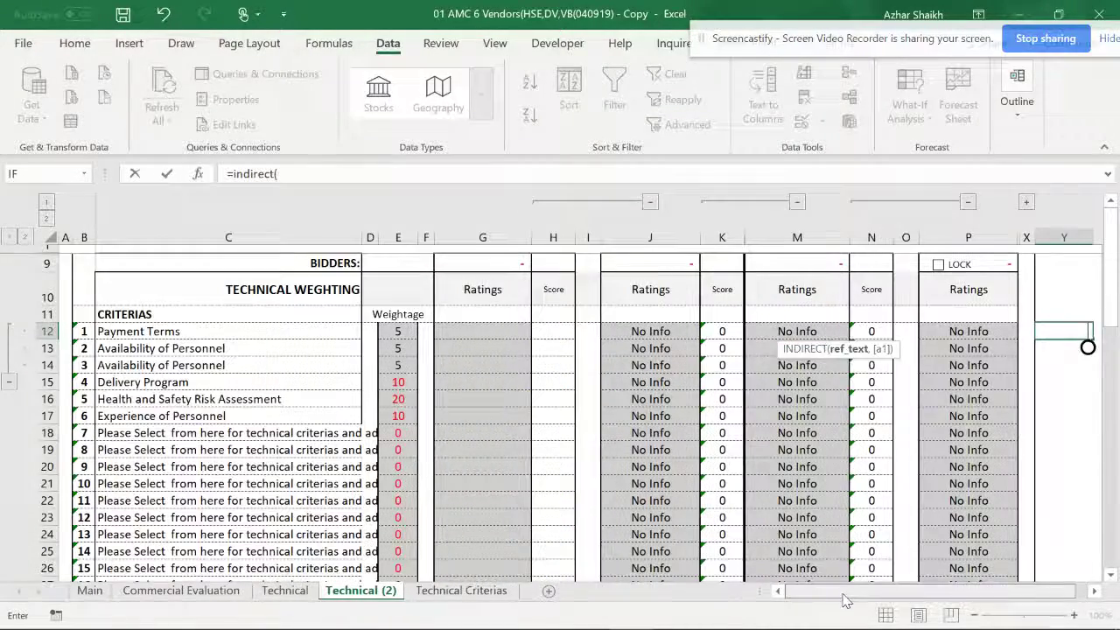
pyautogui.click(295, 329)
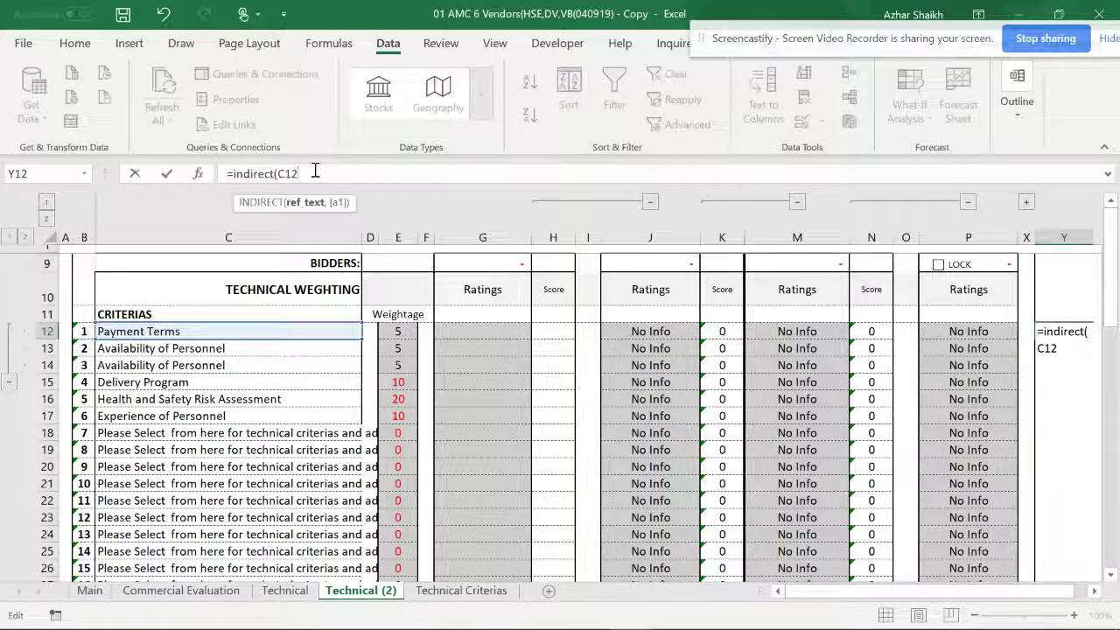
pyautogui.write(')')
pyautogui.press('Return')
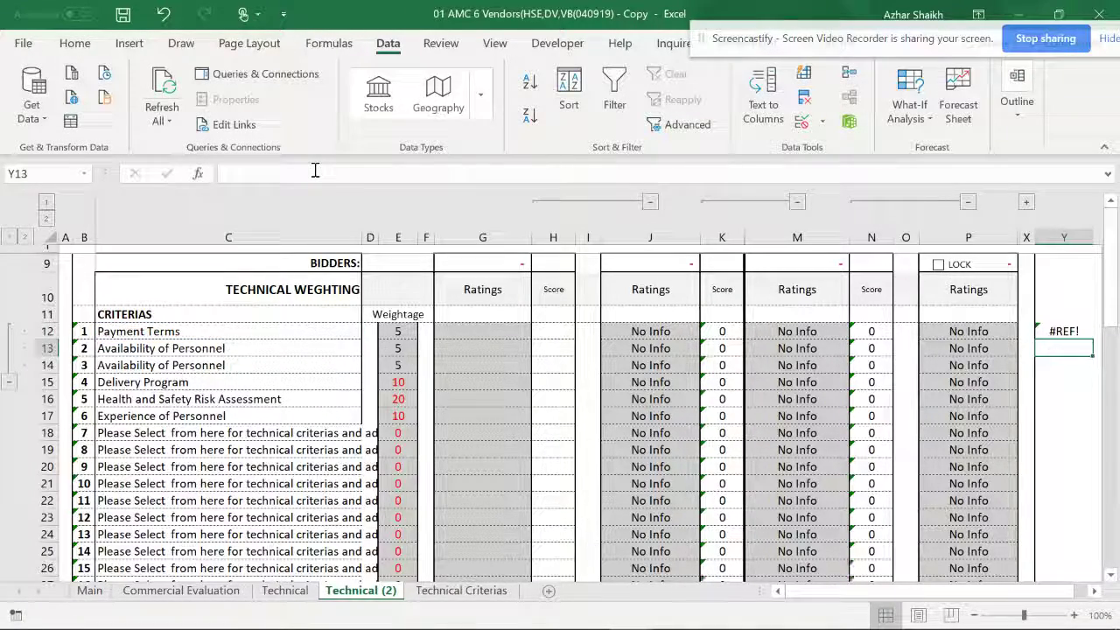
pyautogui.click(1048, 332)
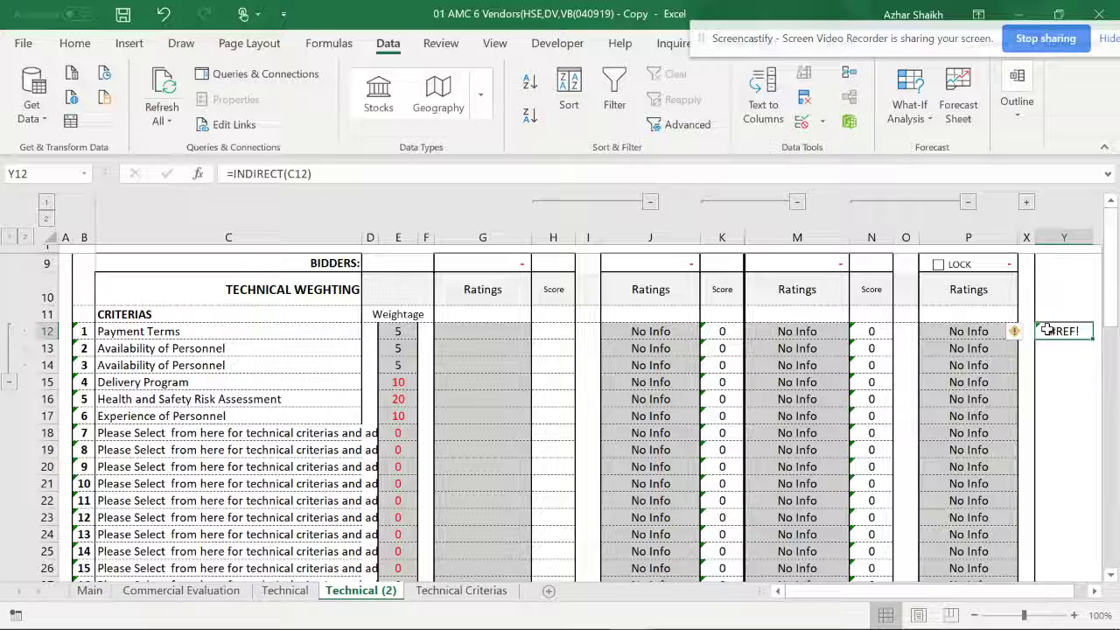
# Examine the single-word criteria Capability, Capacity and Location on the Technical Criterias sheet.
pyautogui.click(462, 591)
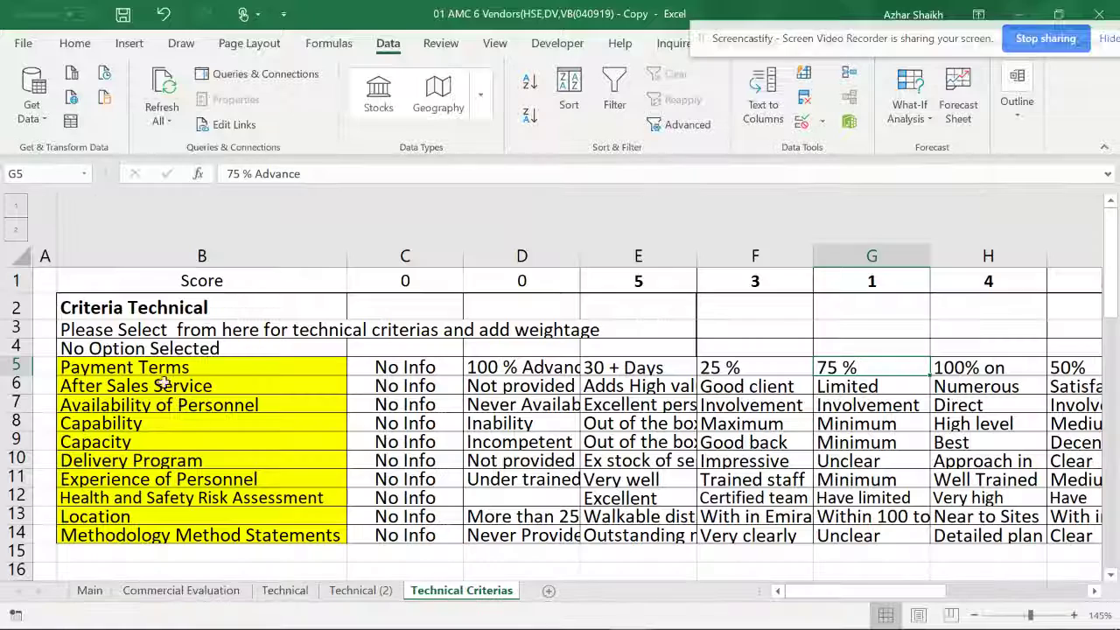
pyautogui.click(127, 424)
pyautogui.click(136, 442)
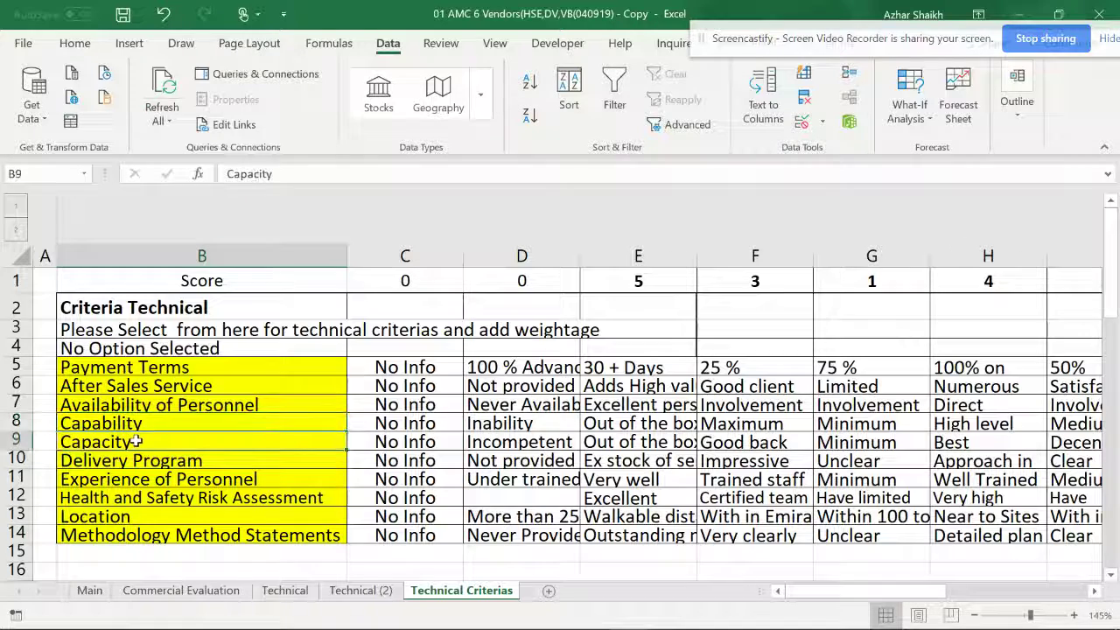
pyautogui.click(137, 516)
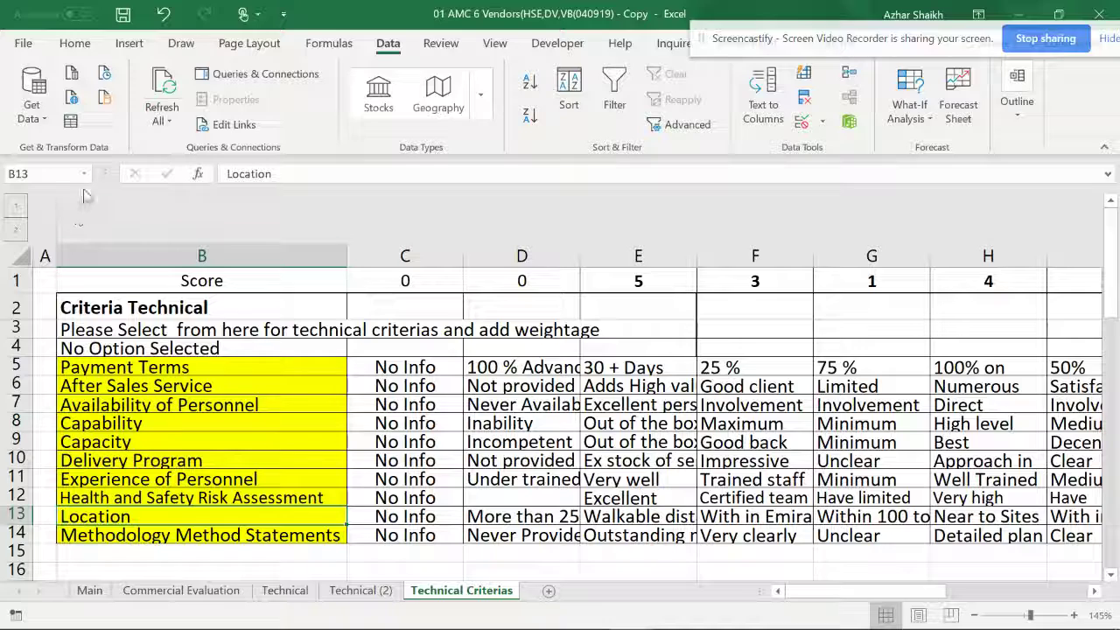
# Inspect the full range names in the Name Manager and the definition of After_Sales_Service, and leave without changes.
pyautogui.click(329, 43)
pyautogui.click(431, 92)
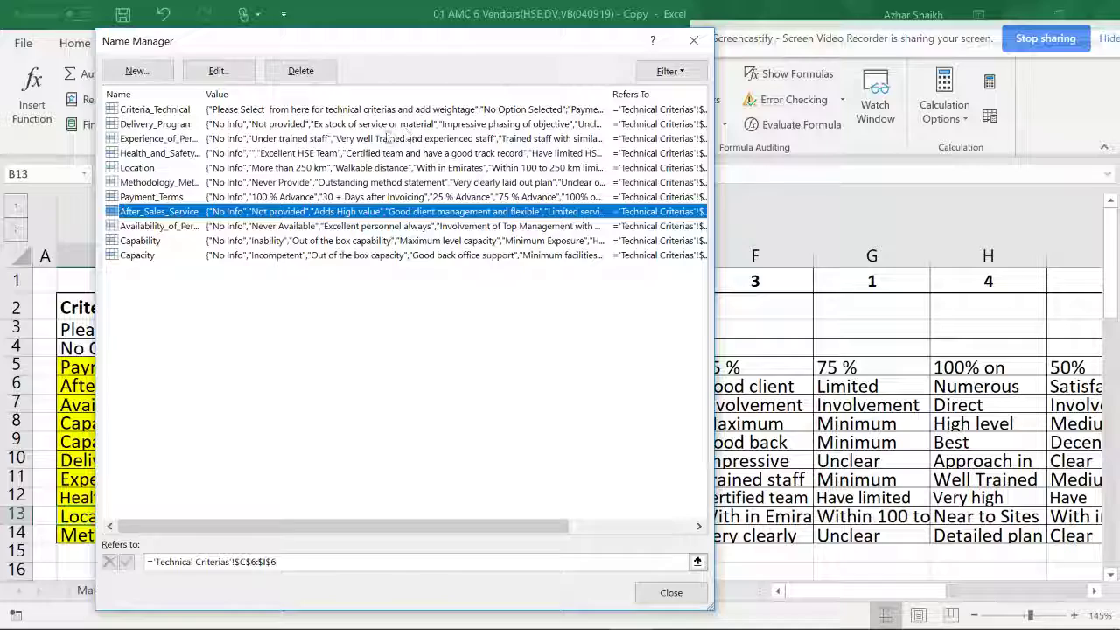
pyautogui.moveTo(205, 93); pyautogui.dragTo(354, 94)
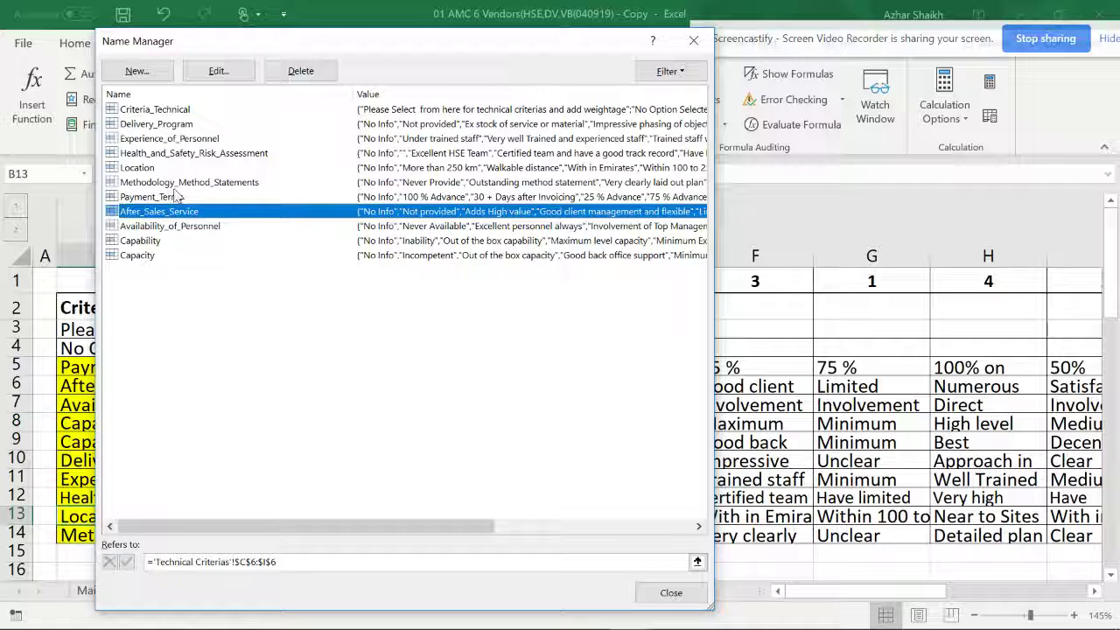
pyautogui.press('Escape')
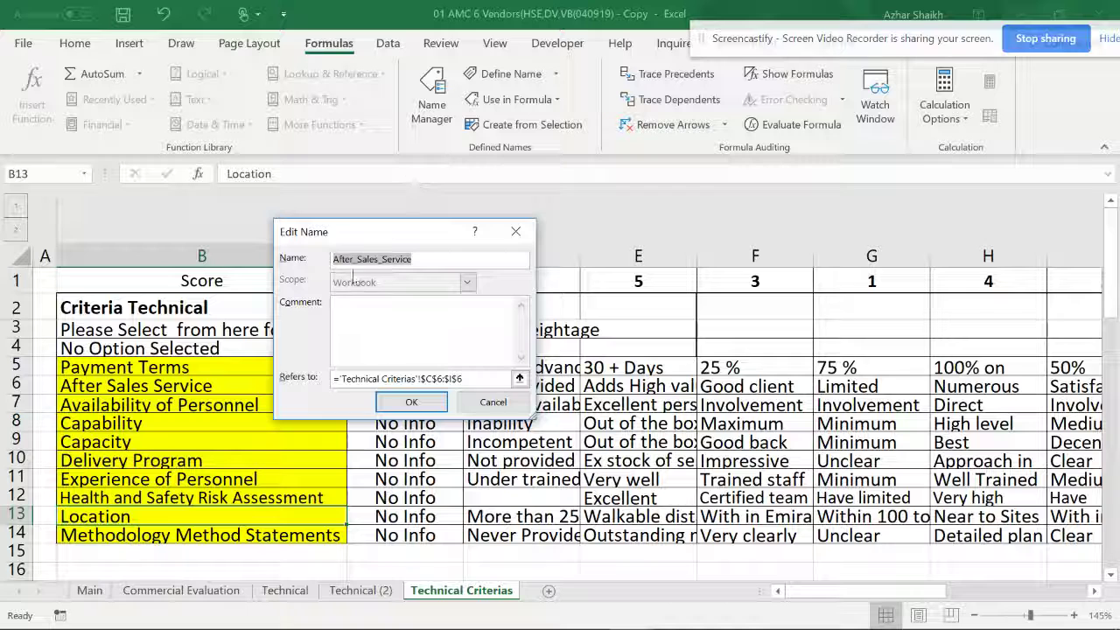
pyautogui.click(358, 258)
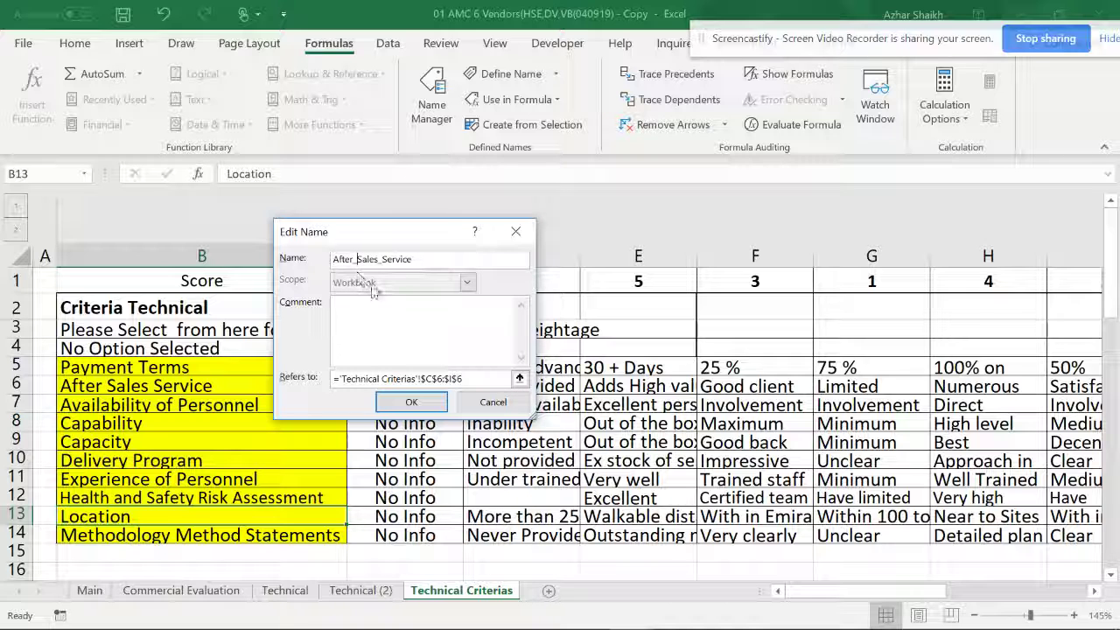
pyautogui.click(493, 402)
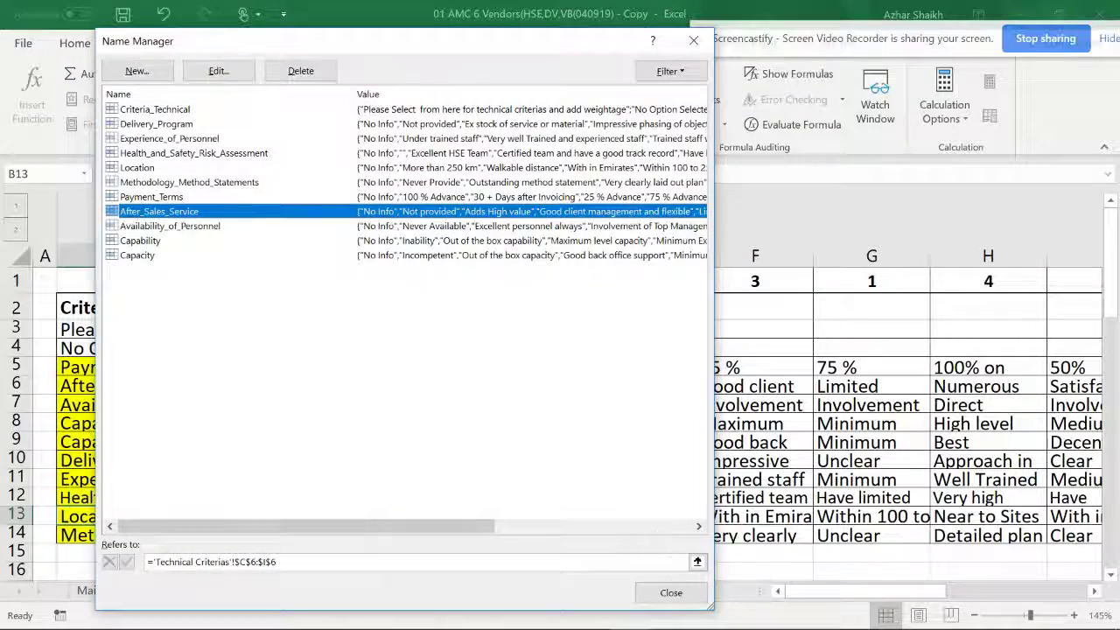
pyautogui.click(671, 592)
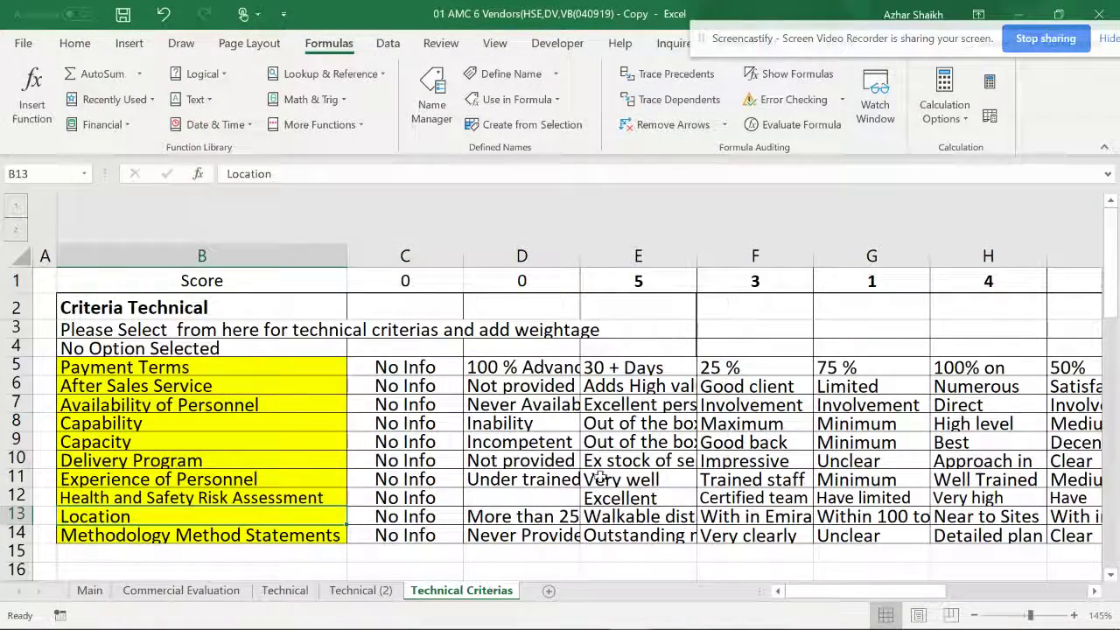
# Change the formula in Y12 on Technical (2) to =INDIRECT(SUBSTITUTE(C12," ","_")), accepting the closing-parenthesis correction.
pyautogui.click(361, 590)
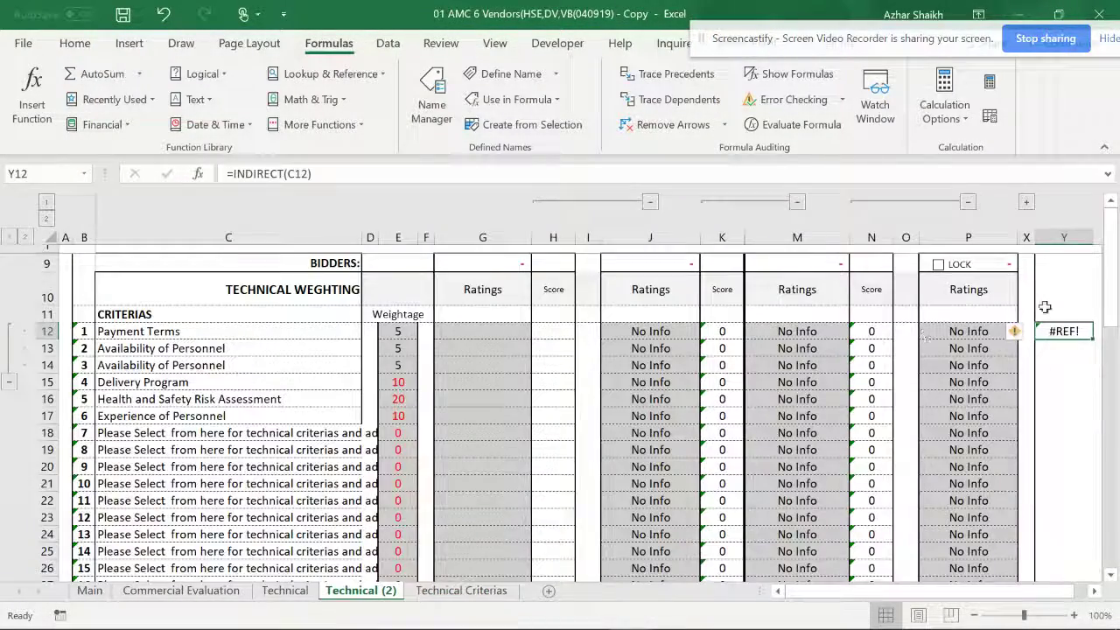
pyautogui.click(293, 174)
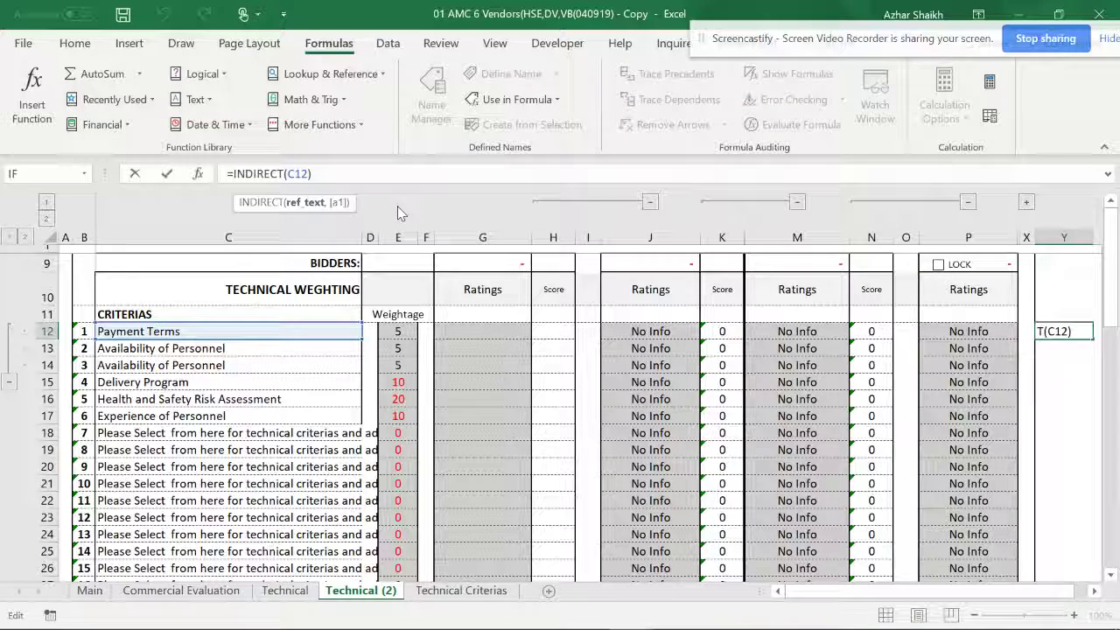
pyautogui.write('subs')
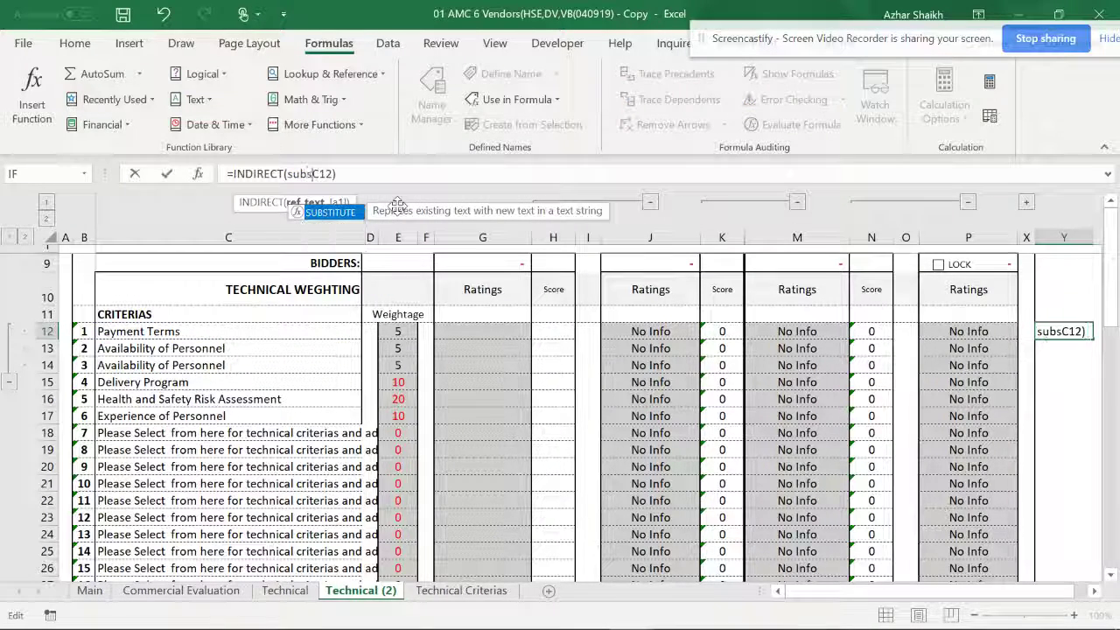
pyautogui.write('ti')
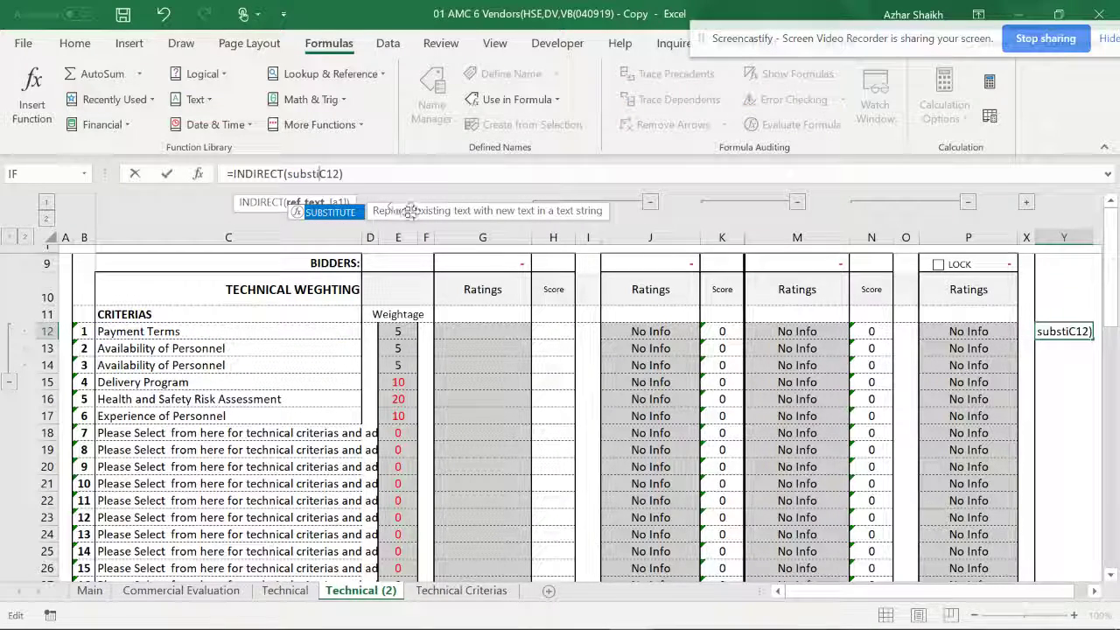
pyautogui.doubleClick(333, 213)
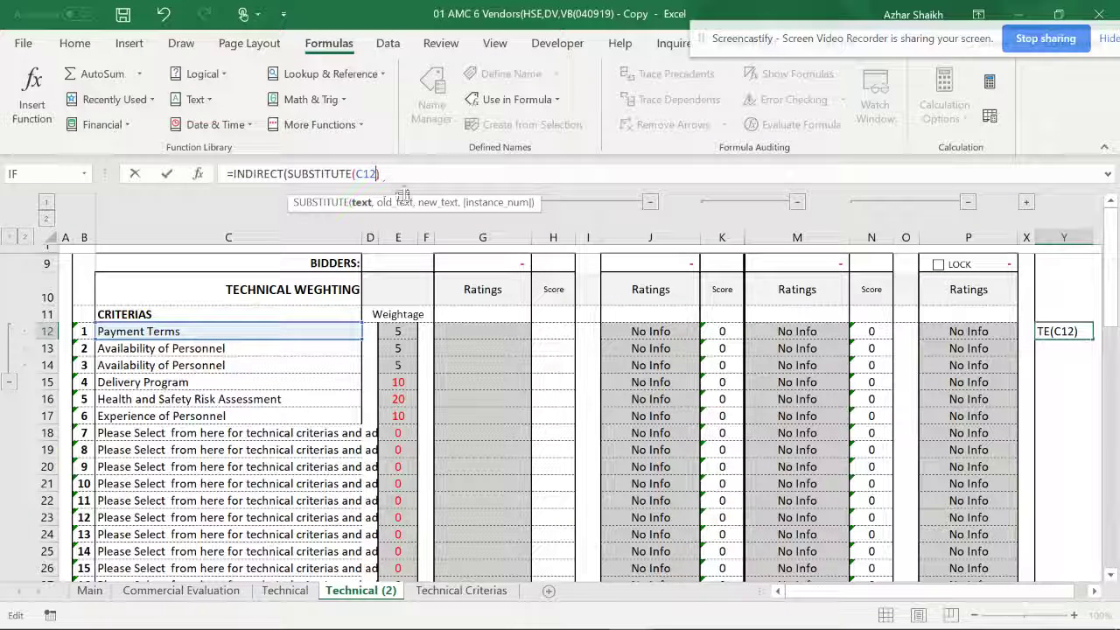
pyautogui.write(',')
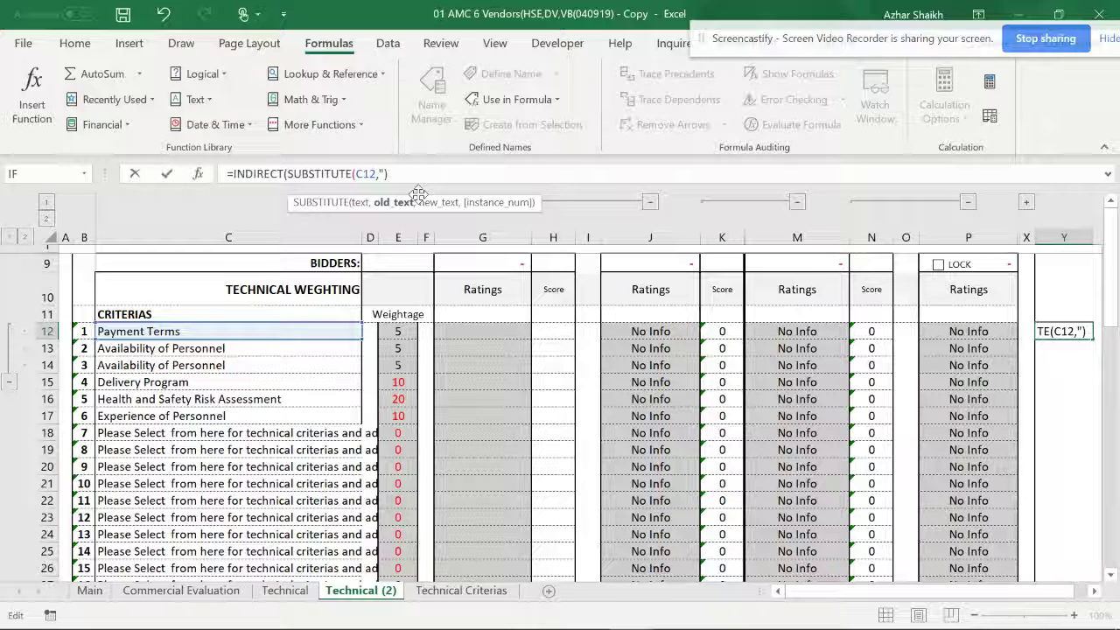
pyautogui.write('" ","_"')
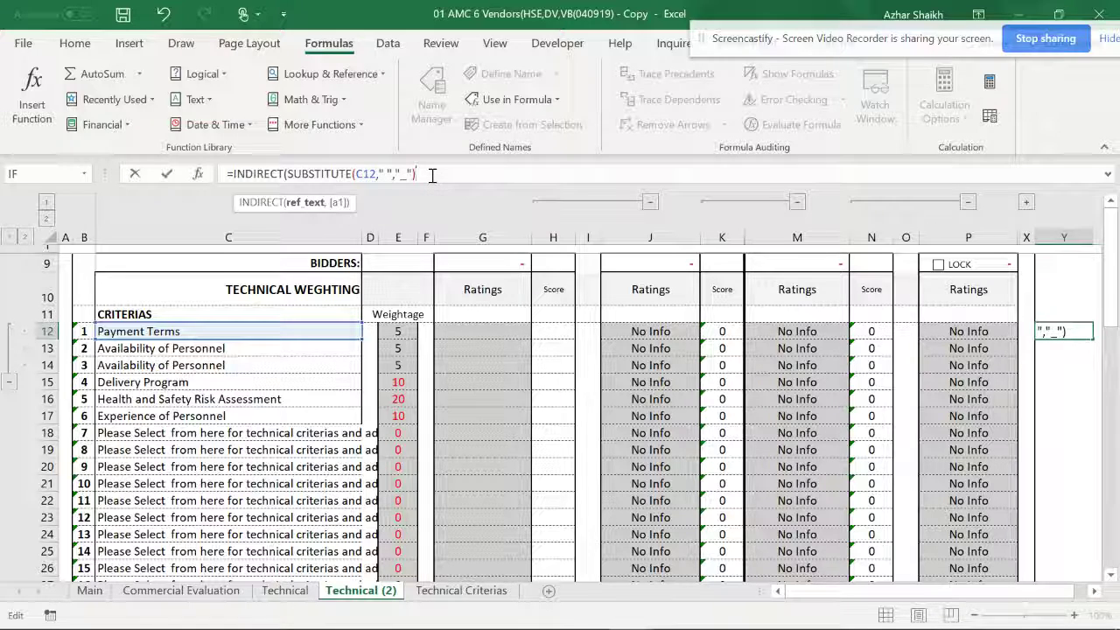
pyautogui.press('Return')
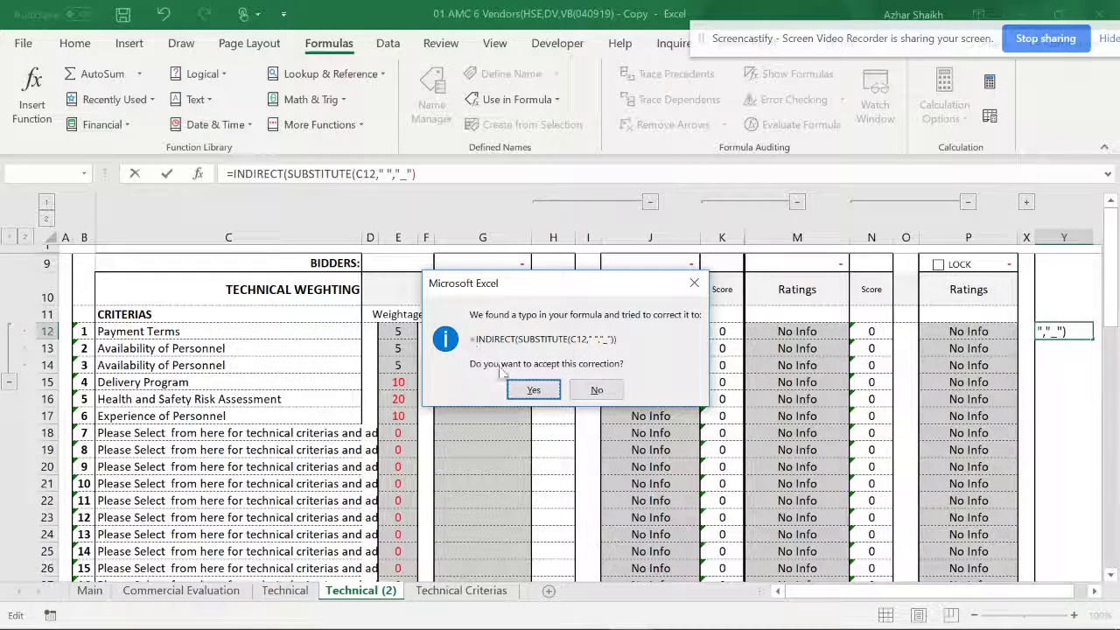
pyautogui.click(525, 388)
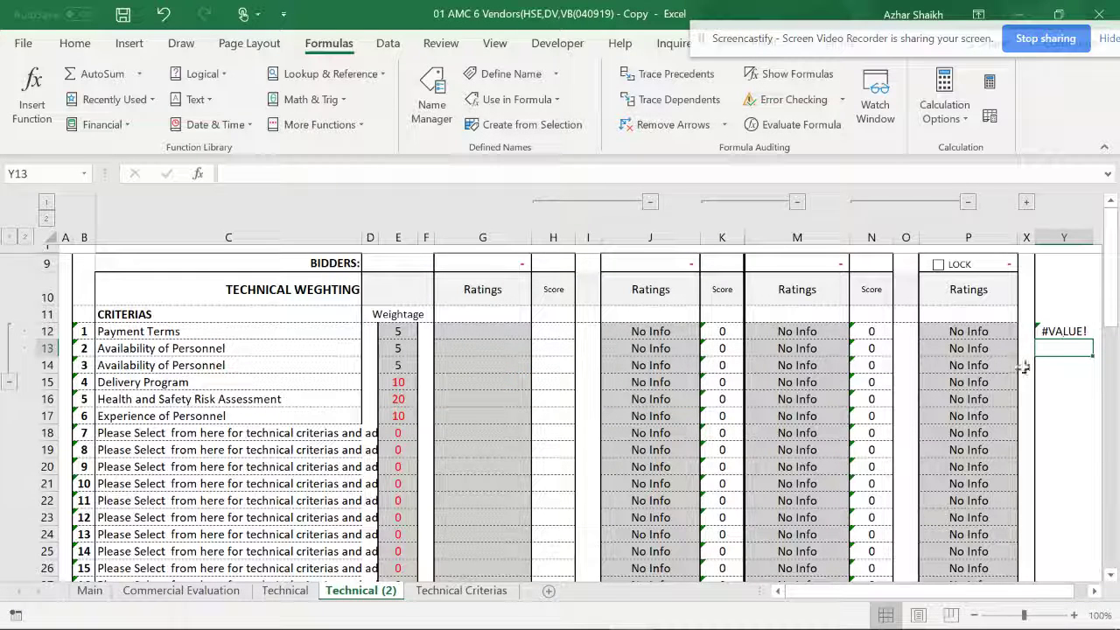
# Copy the full text of the INDIRECT/SUBSTITUTE formula in Y12 and leave the cell unchanged.
pyautogui.click(1066, 331)
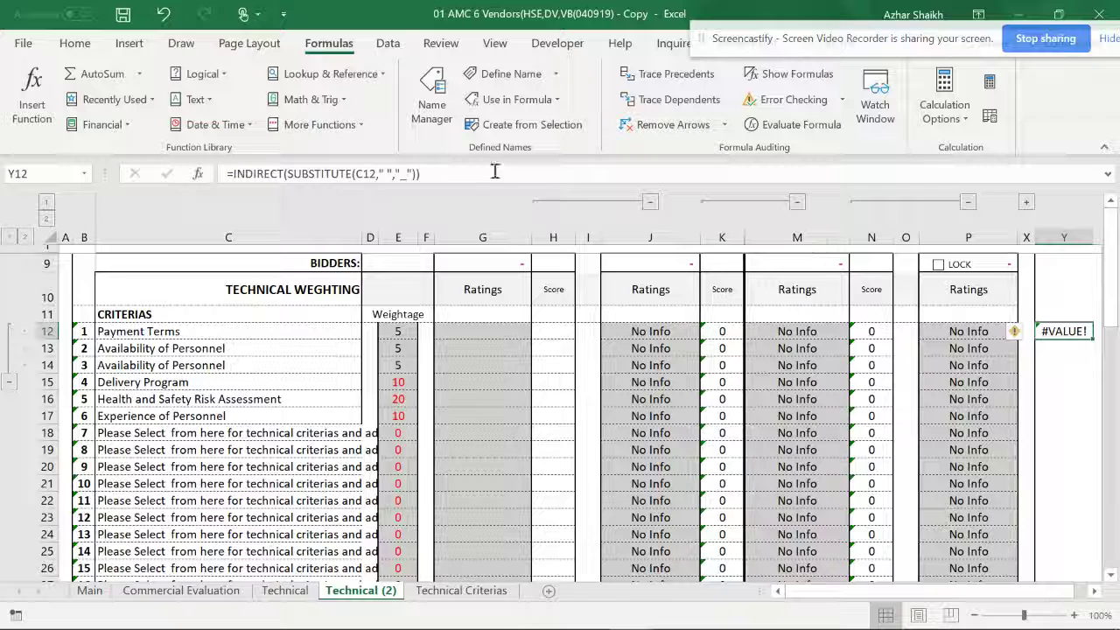
pyautogui.click(433, 173)
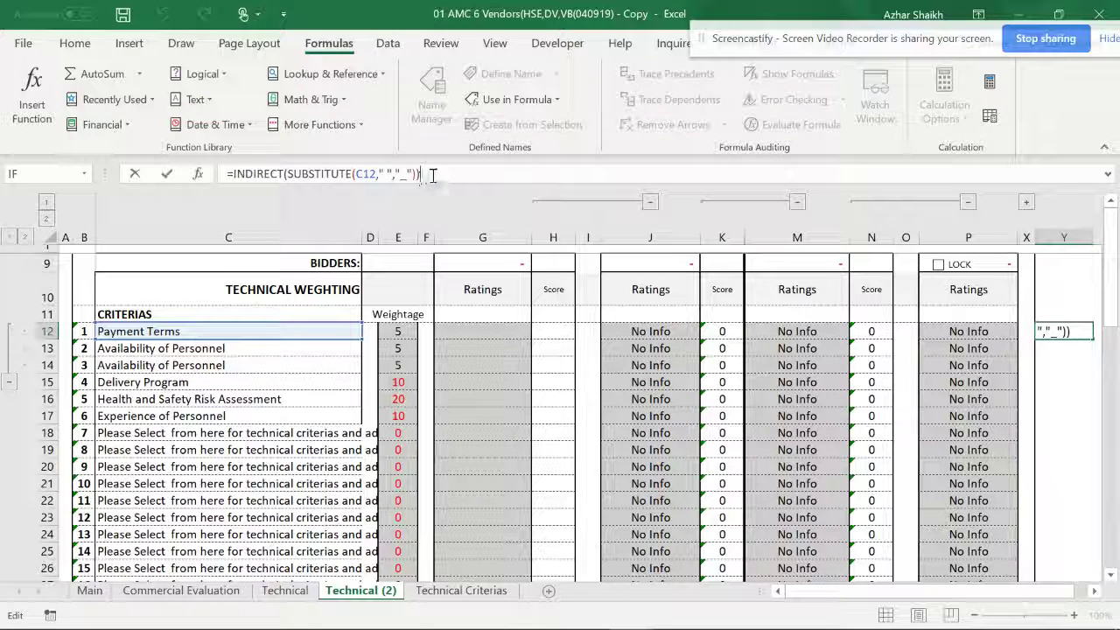
pyautogui.moveTo(420, 173); pyautogui.dragTo(234, 179)
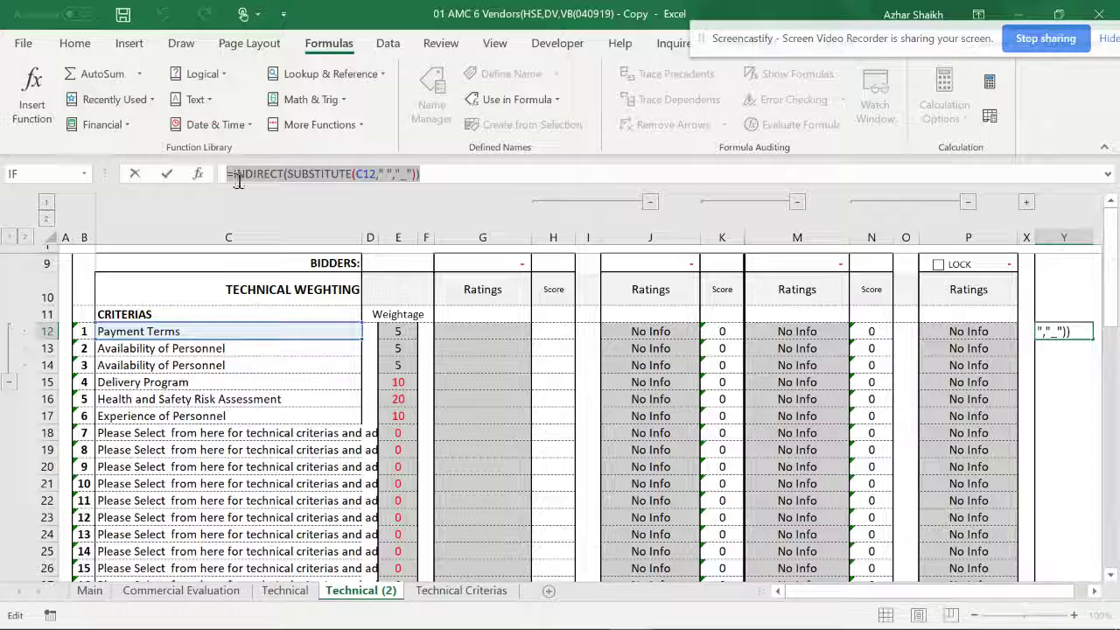
pyautogui.rightClick(317, 177)
pyautogui.click(343, 211)
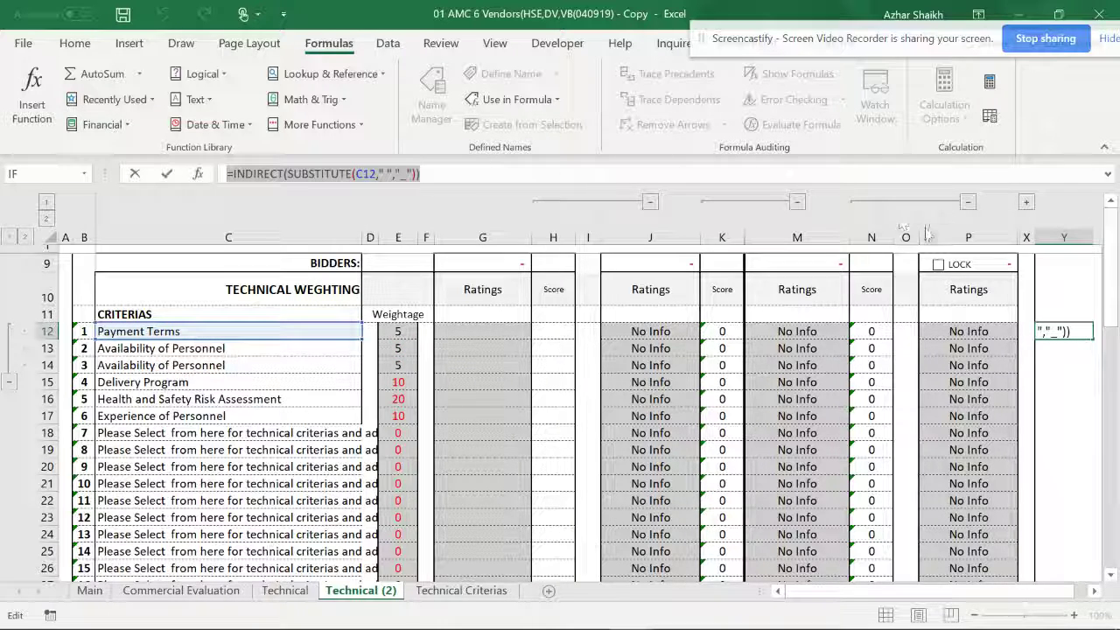
pyautogui.press('Escape')
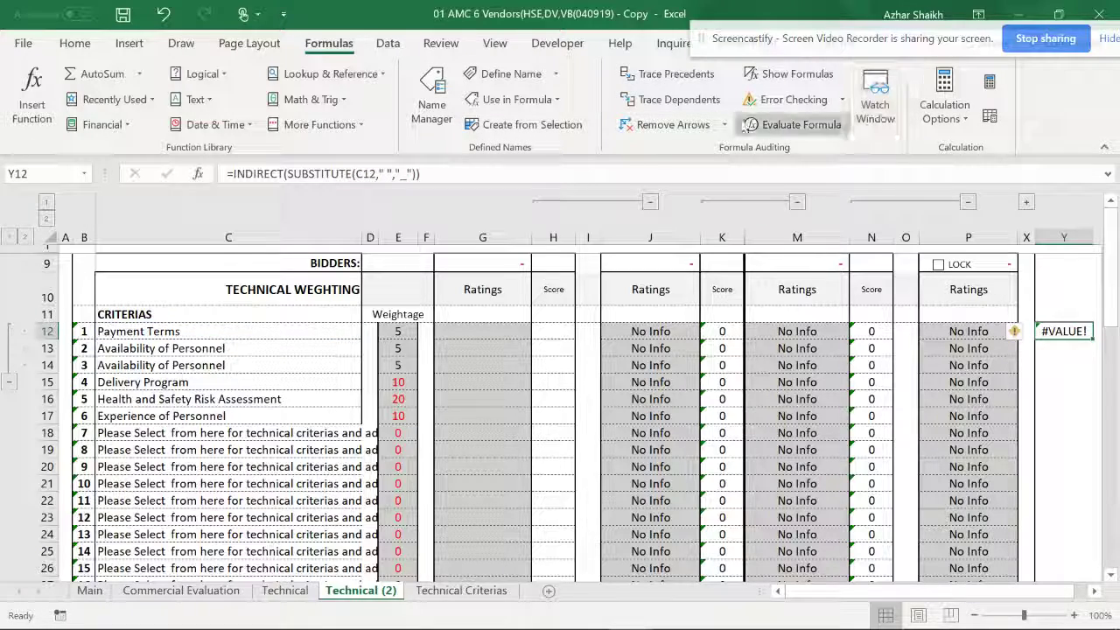
pyautogui.click(388, 43)
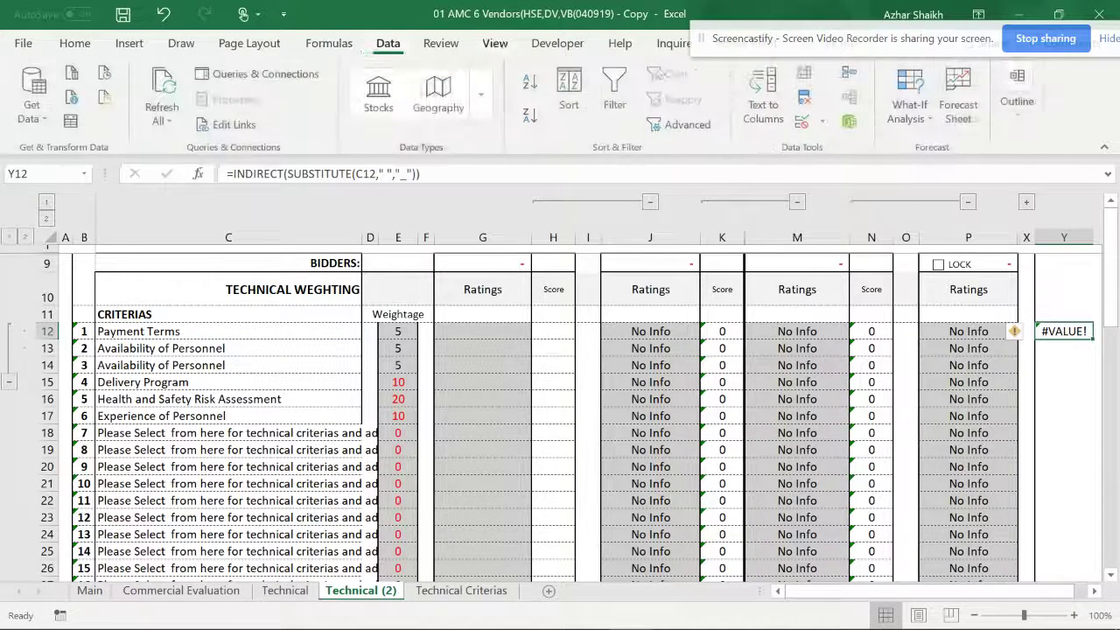
pyautogui.click(821, 121)
pyautogui.click(832, 147)
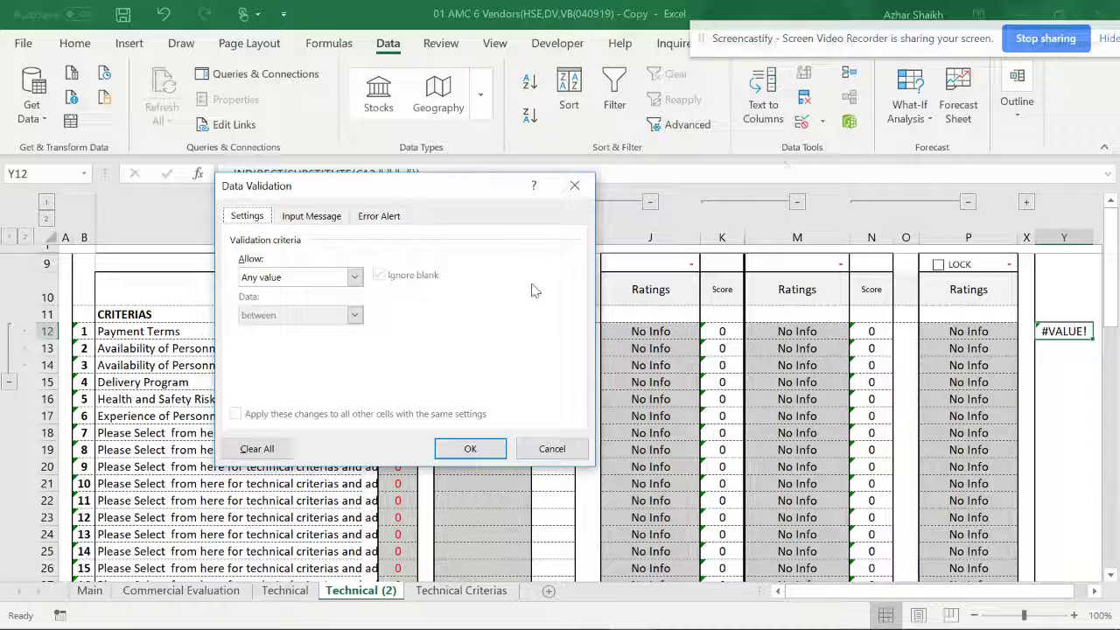
pyautogui.click(573, 188)
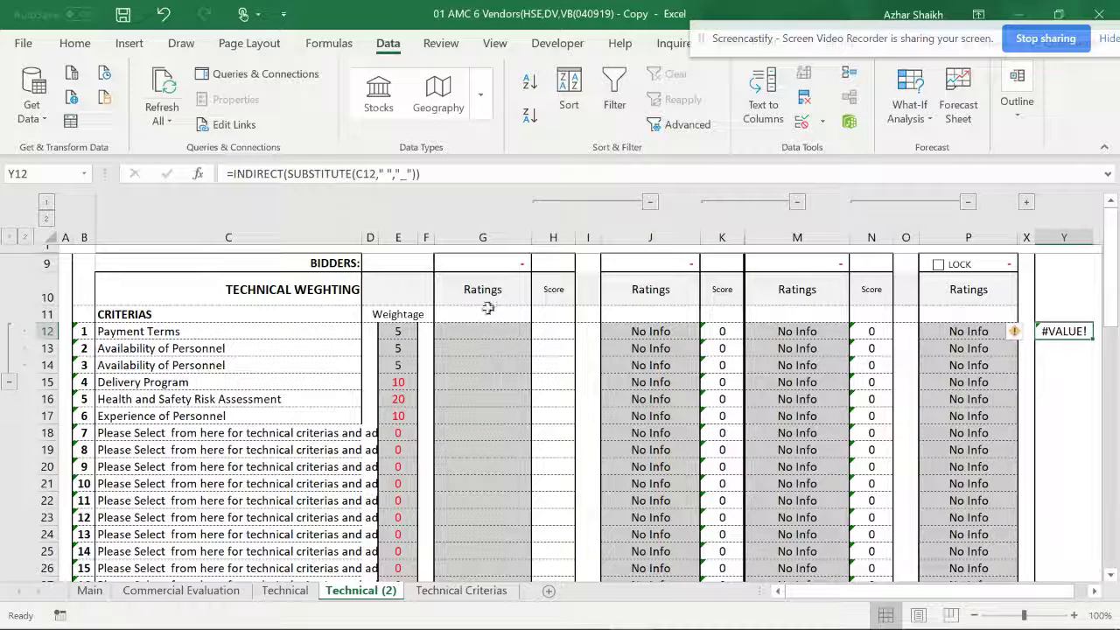
# Add List data validation to G12 using the copied source =INDIRECT(SUBSTITUTE(C12," ","_")).
pyautogui.click(482, 331)
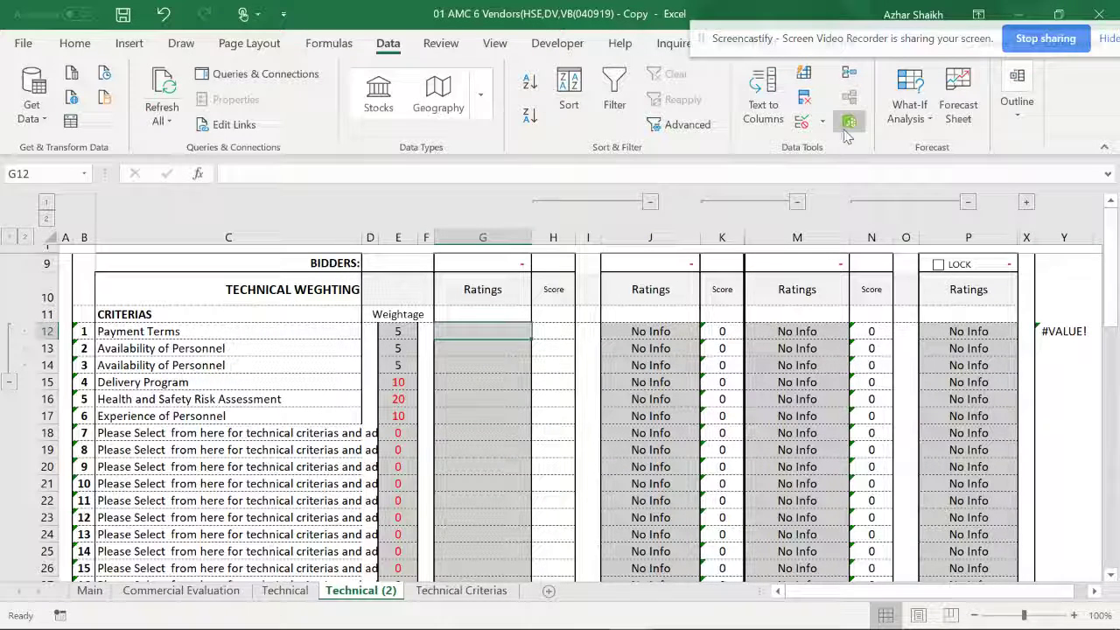
pyautogui.click(814, 128)
pyautogui.click(845, 146)
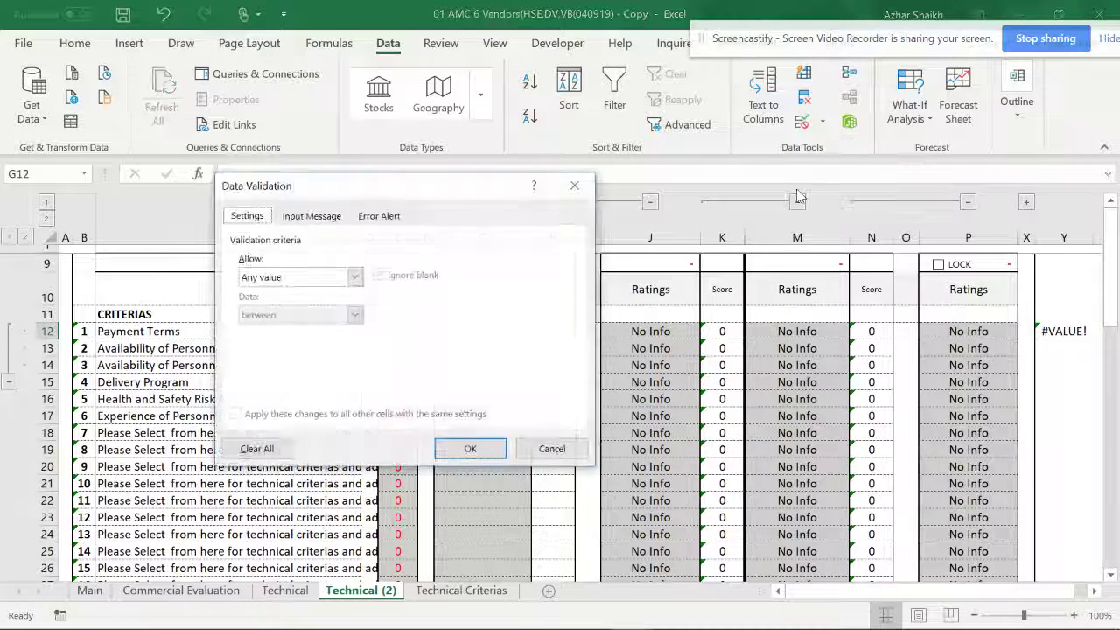
pyautogui.click(354, 277)
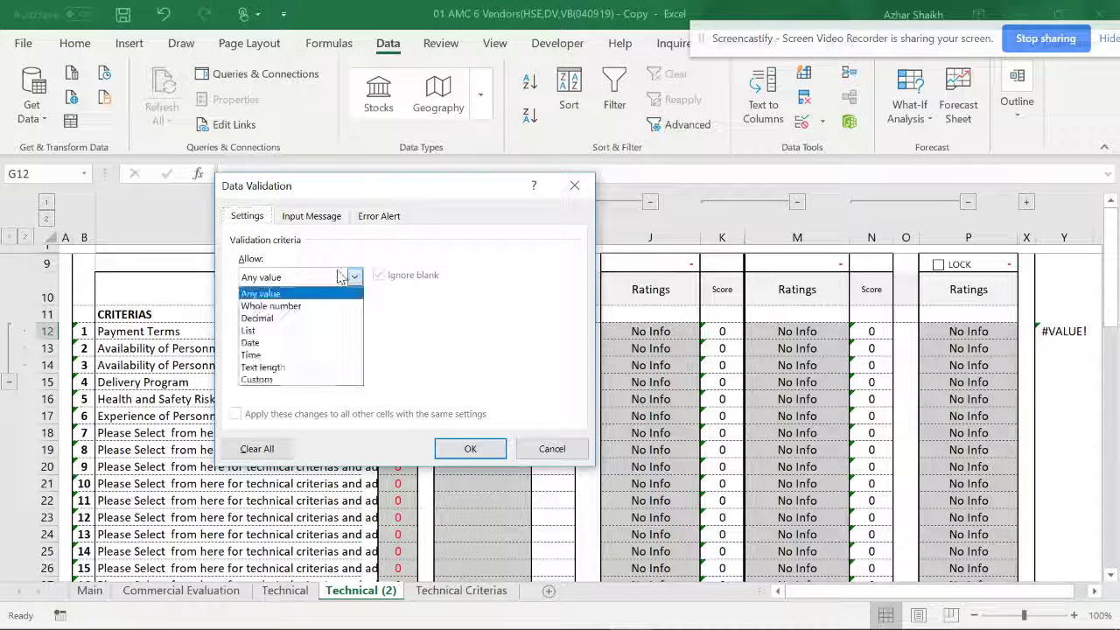
pyautogui.click(254, 330)
pyautogui.rightClick(282, 350)
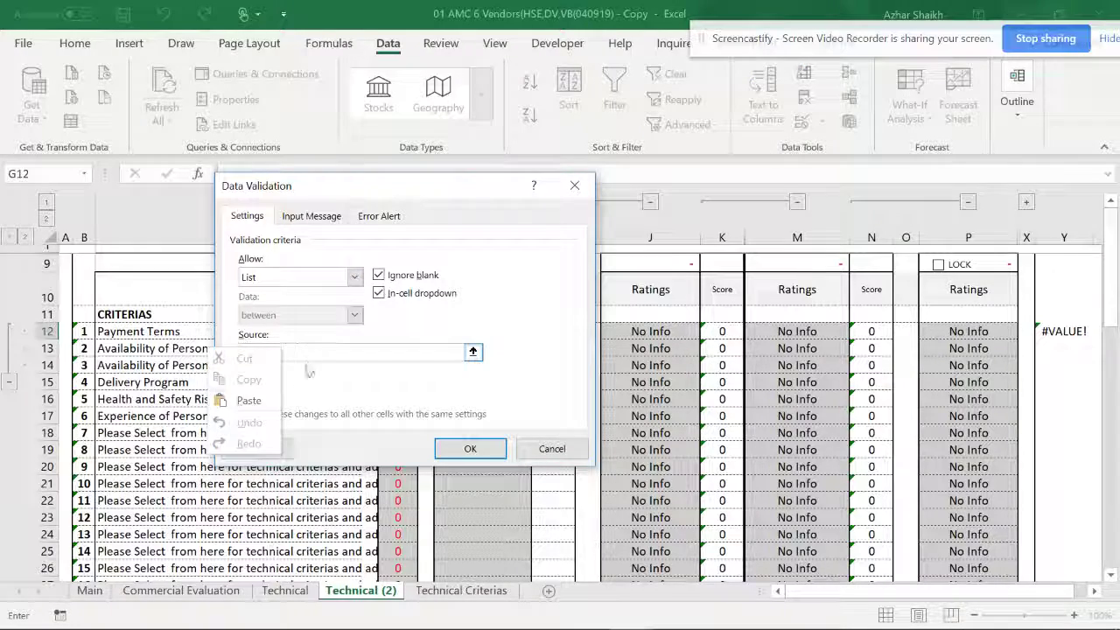
pyautogui.click(263, 400)
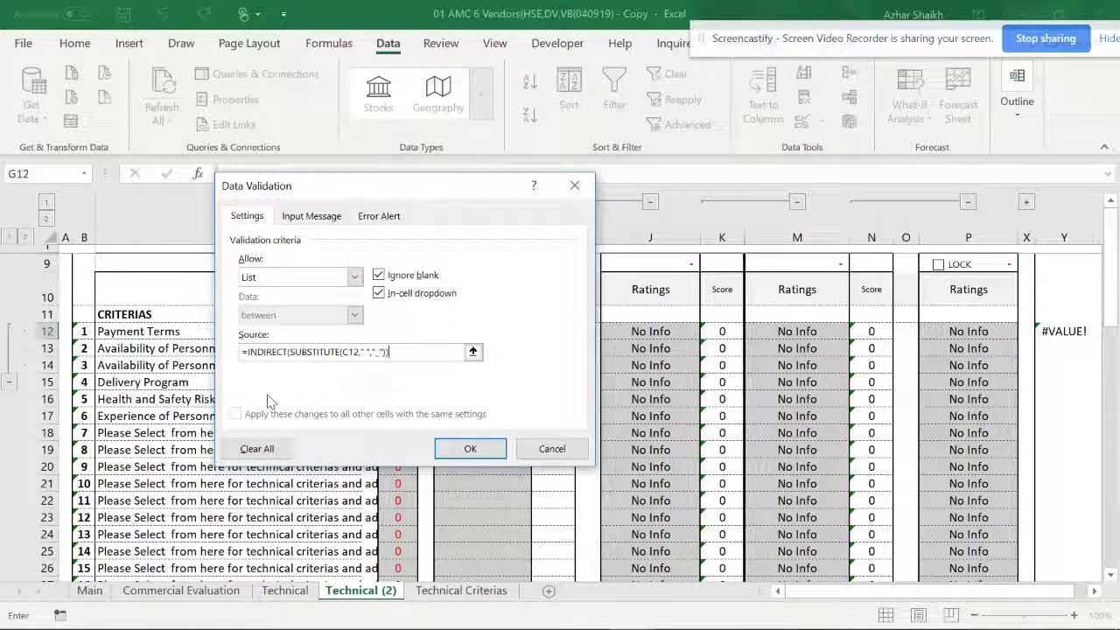
pyautogui.click(461, 448)
# Try the G12 dropdown by choosing the Payment Terms ratings 100 % Advance and 100% on completion.
pyautogui.click(540, 331)
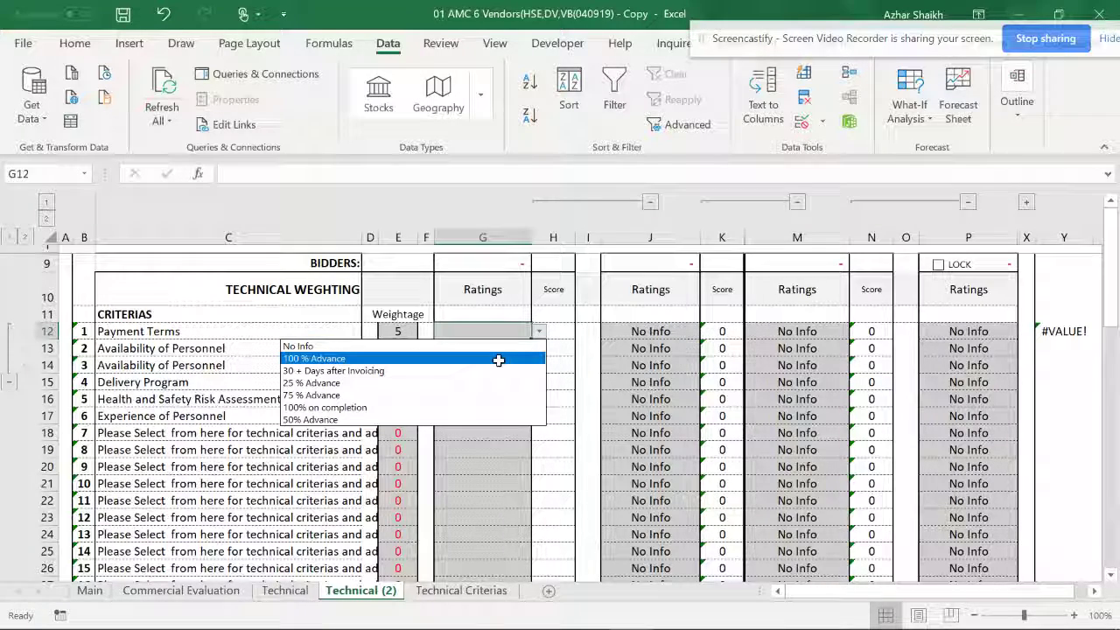
pyautogui.click(498, 359)
pyautogui.click(540, 331)
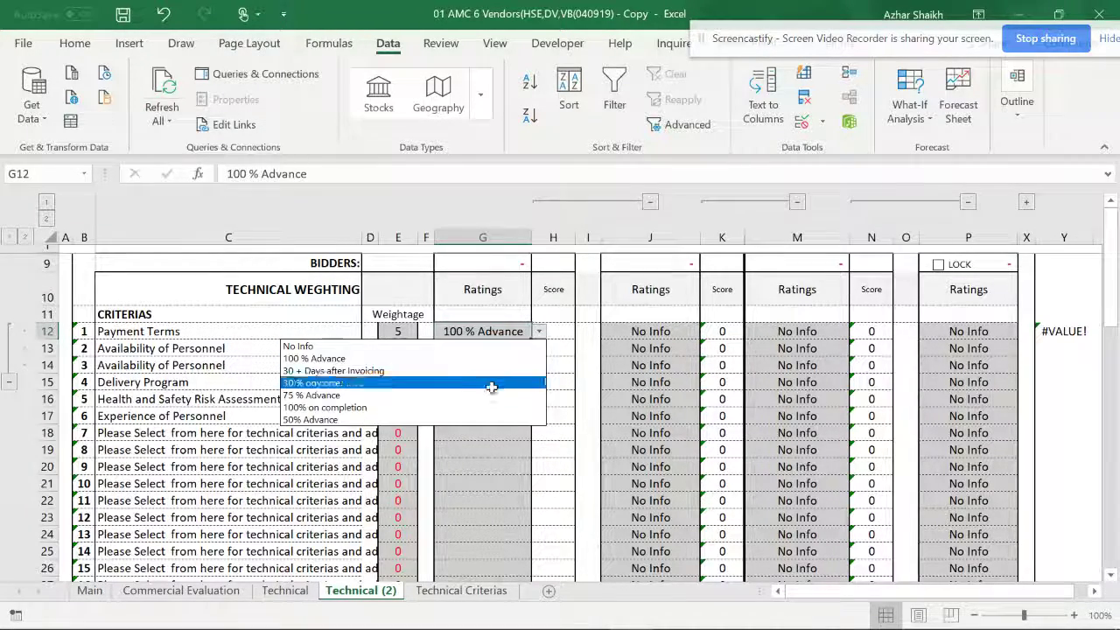
pyautogui.click(477, 406)
pyautogui.click(486, 352)
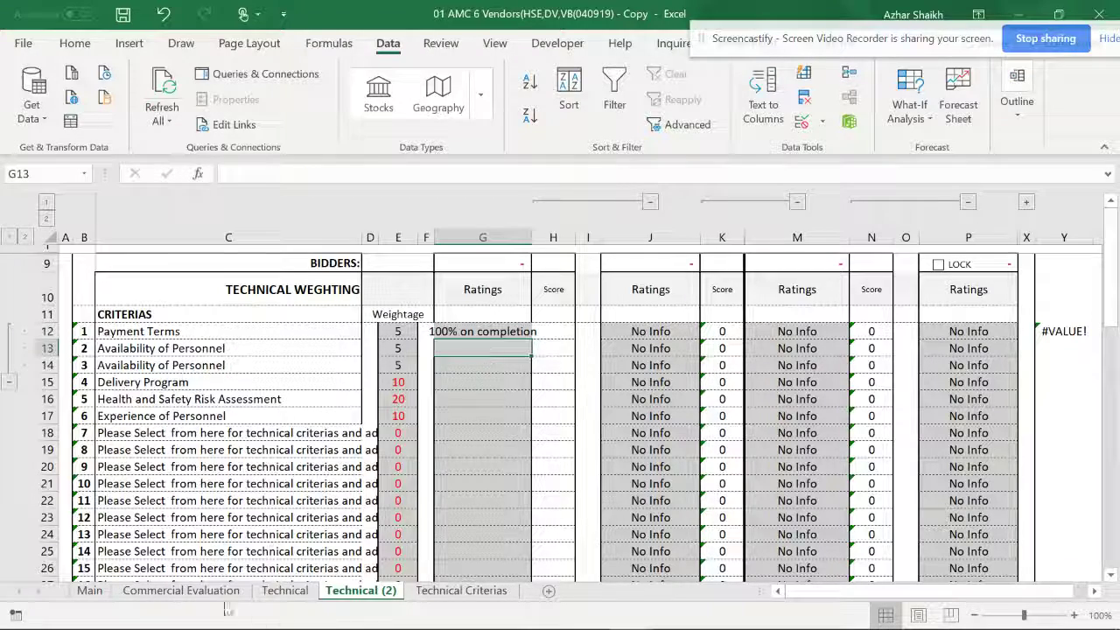
# Compare the dropdown options with the Payment Terms descriptions in D5 and E5 on Technical Criterias, and return to Technical (2).
pyautogui.click(445, 592)
pyautogui.click(516, 369)
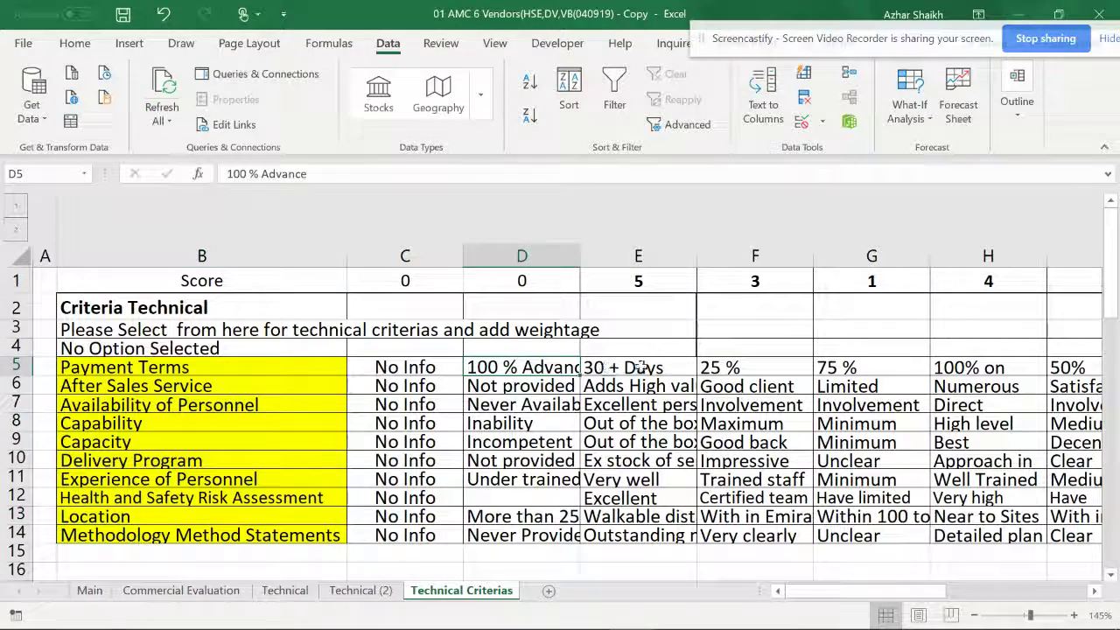
pyautogui.click(608, 369)
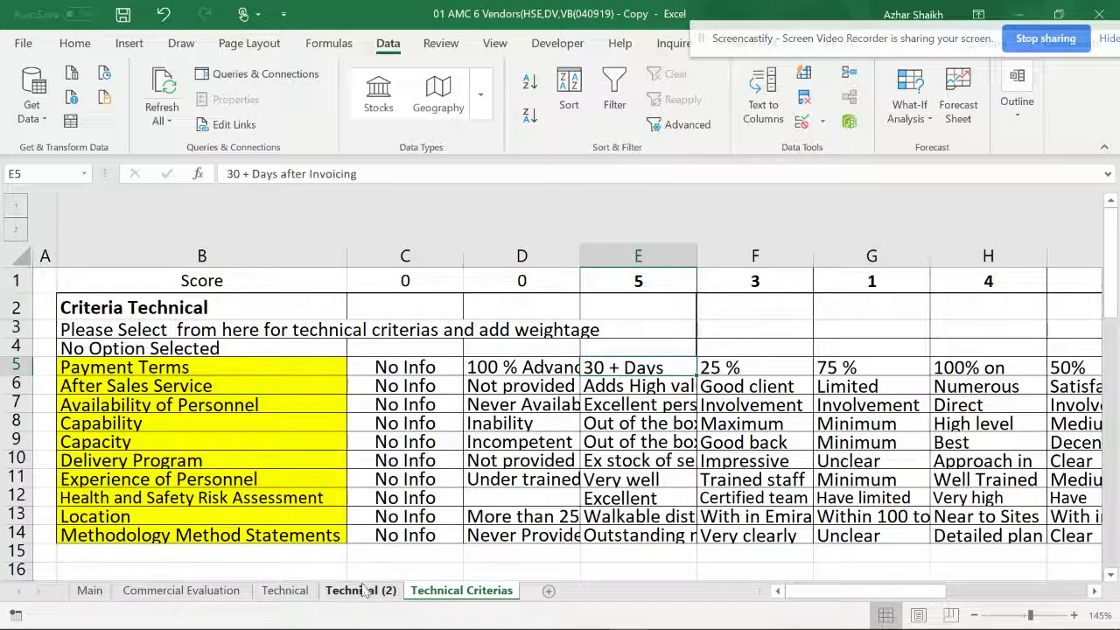
pyautogui.click(361, 591)
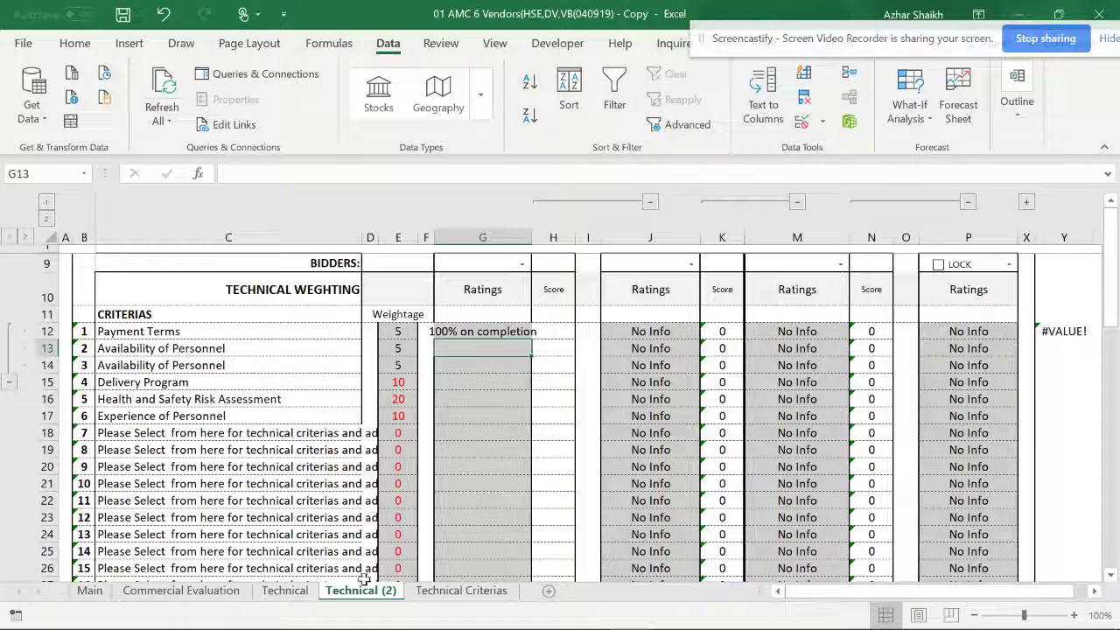
# Set the rating in G12 to No Info and fill it down column G over 20 criteria rows.
pyautogui.click(518, 333)
pyautogui.click(539, 331)
pyautogui.click(511, 345)
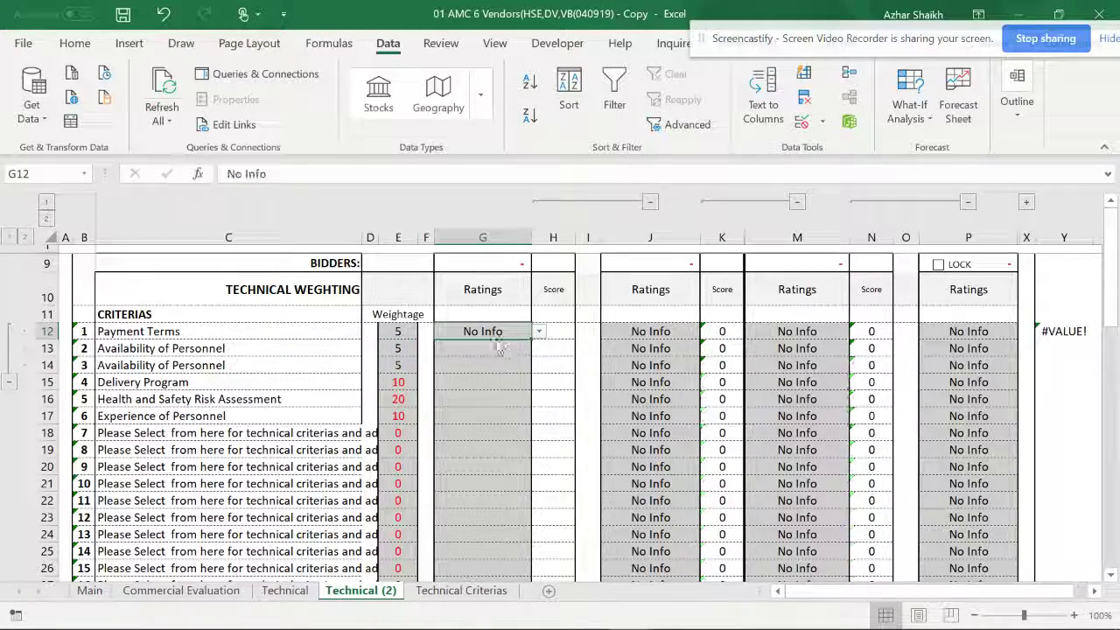
pyautogui.moveTo(531, 340); pyautogui.dragTo(513, 547)
pyautogui.scroll(2, 494, 403)
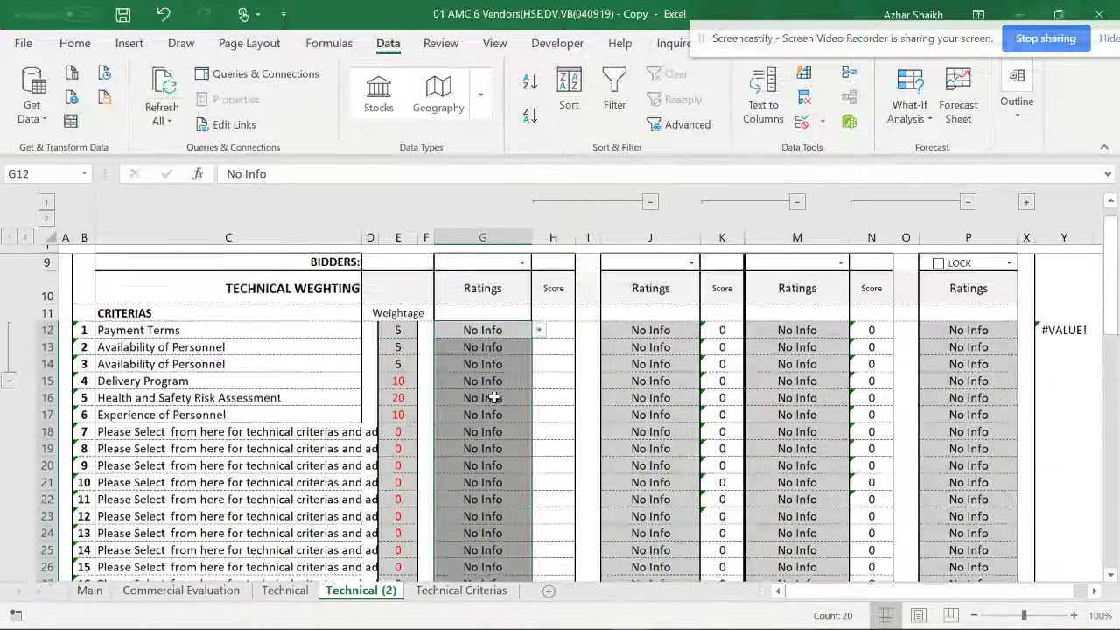
# Rate the two Availability of Personnel criteria: Excellent personnel always in G13 and Involvement of middle Management - with limitations in G14.
pyautogui.click(525, 350)
pyautogui.click(537, 348)
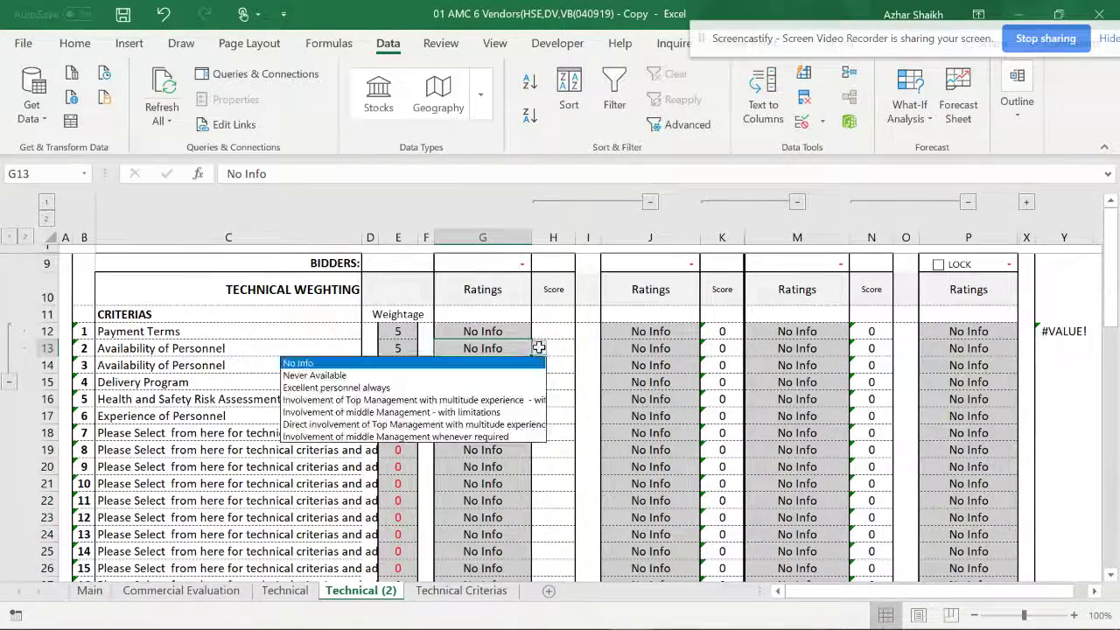
pyautogui.click(516, 390)
pyautogui.click(523, 366)
pyautogui.click(539, 365)
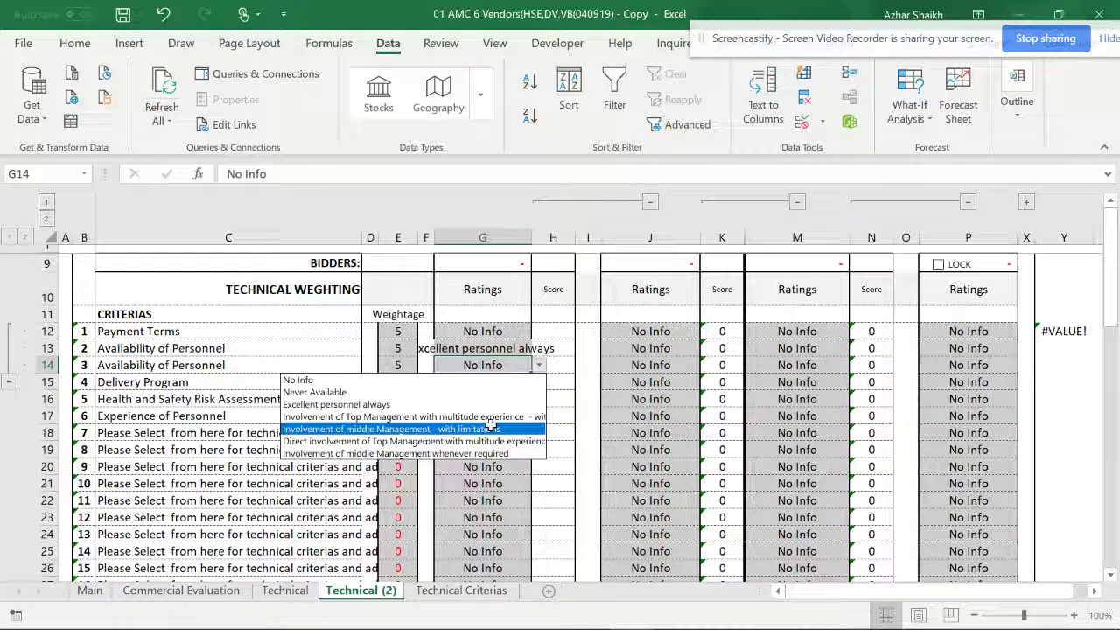
pyautogui.click(495, 429)
# Set the Delivery Program rating in G15 to Impressive phasing of objective.
pyautogui.click(507, 382)
pyautogui.click(539, 383)
pyautogui.click(491, 440)
pyautogui.click(523, 399)
pyautogui.click(508, 382)
pyautogui.click(538, 382)
pyautogui.click(502, 428)
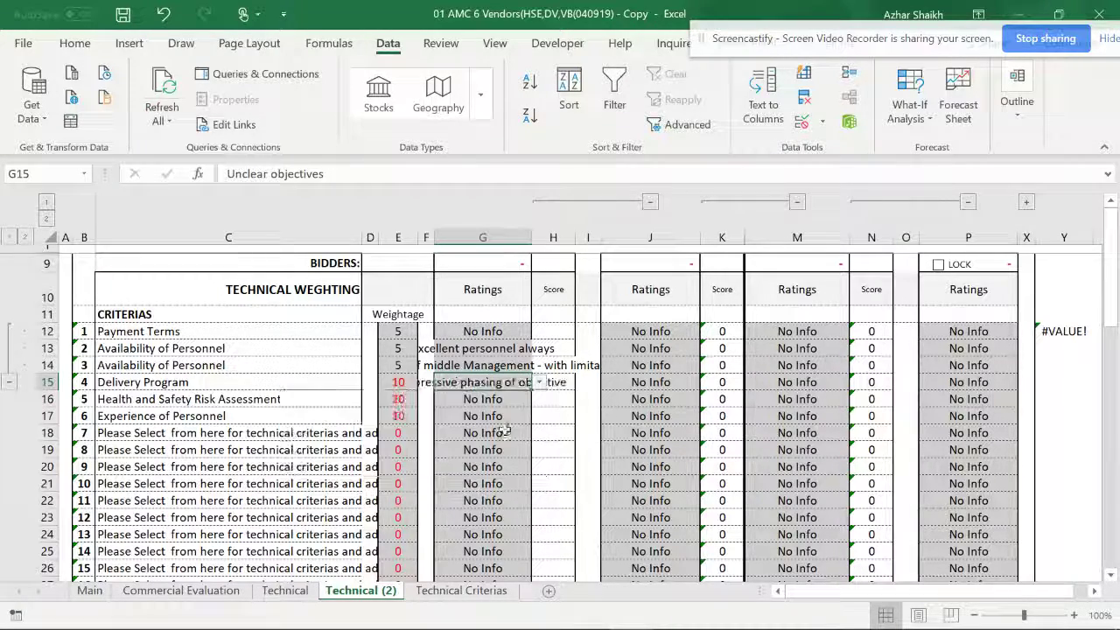
# Set the Health and Safety Risk Assessment rating in G16 to Certified team and have a good track record.
pyautogui.click(499, 400)
pyautogui.click(539, 399)
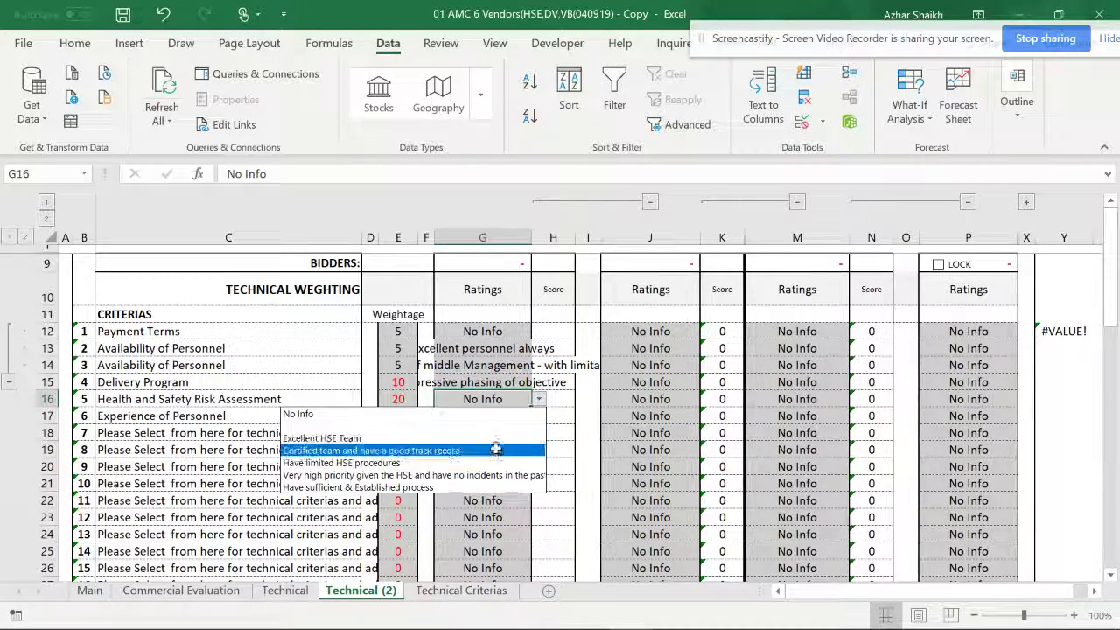
pyautogui.click(391, 449)
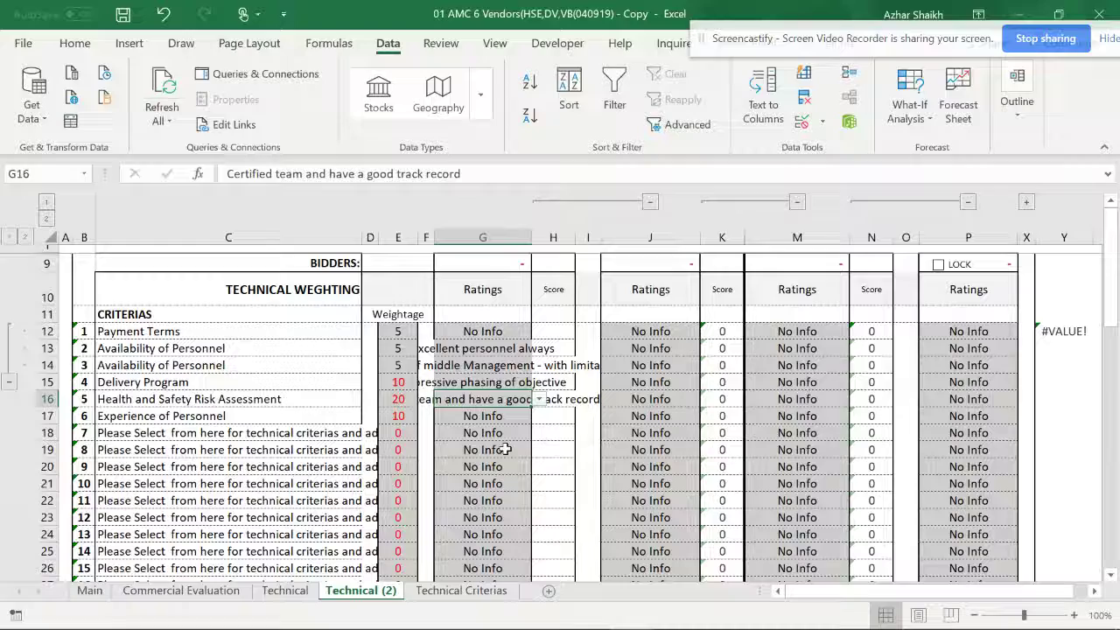
# Check the Technical Criterias sheet and set the Experience of Personnel rating in G17 of Technical (2) to Trained staff with similar experience.
pyautogui.click(461, 591)
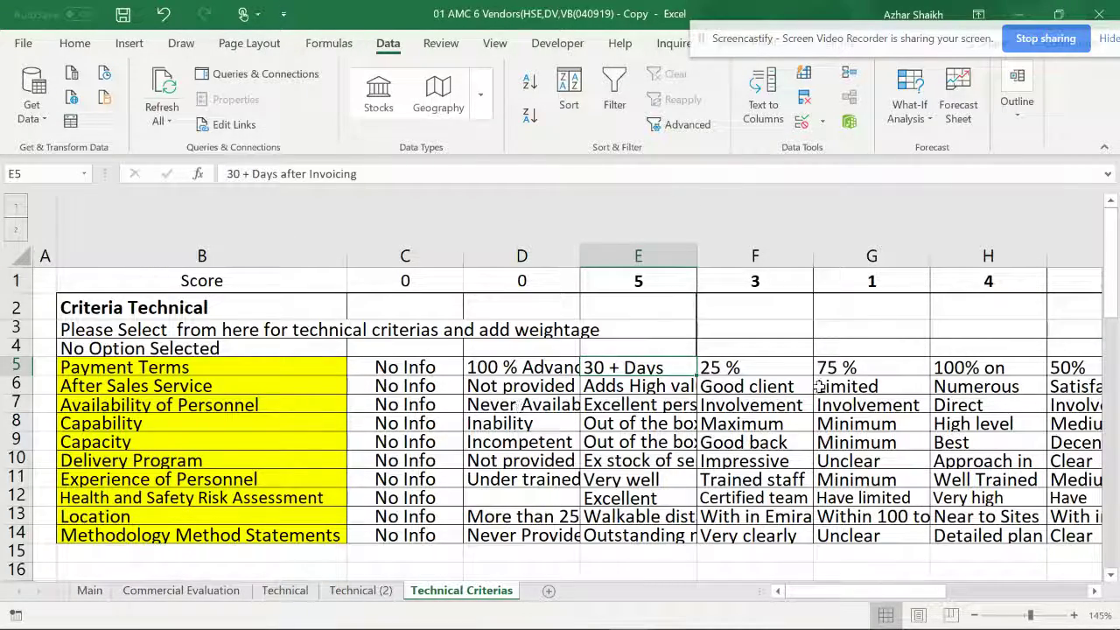
pyautogui.click(374, 586)
pyautogui.click(484, 417)
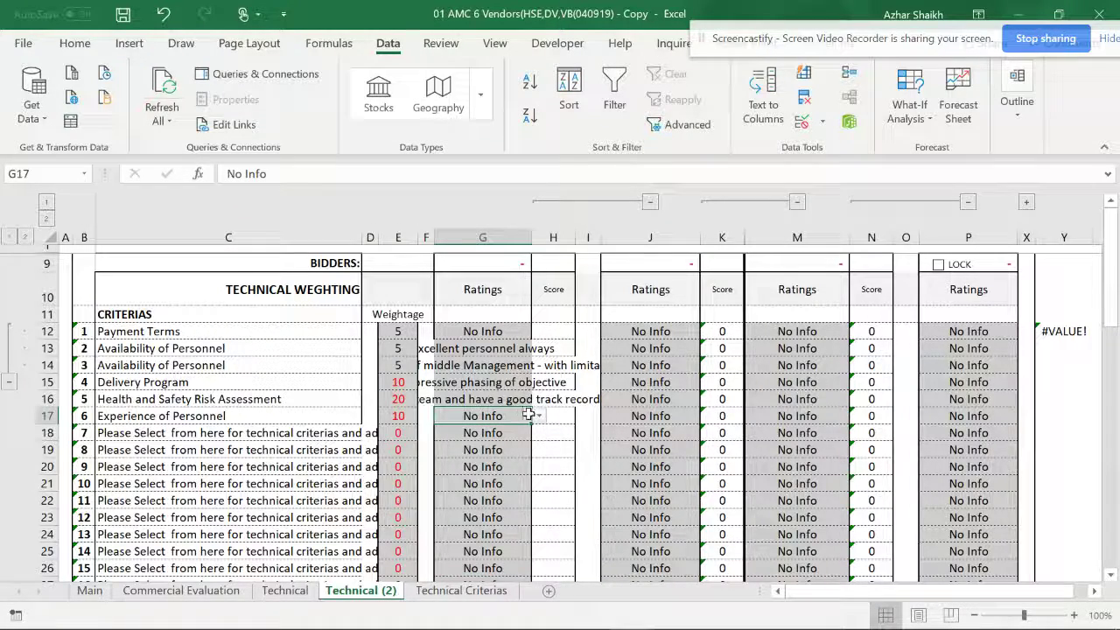
pyautogui.click(541, 416)
pyautogui.click(390, 467)
pyautogui.click(490, 466)
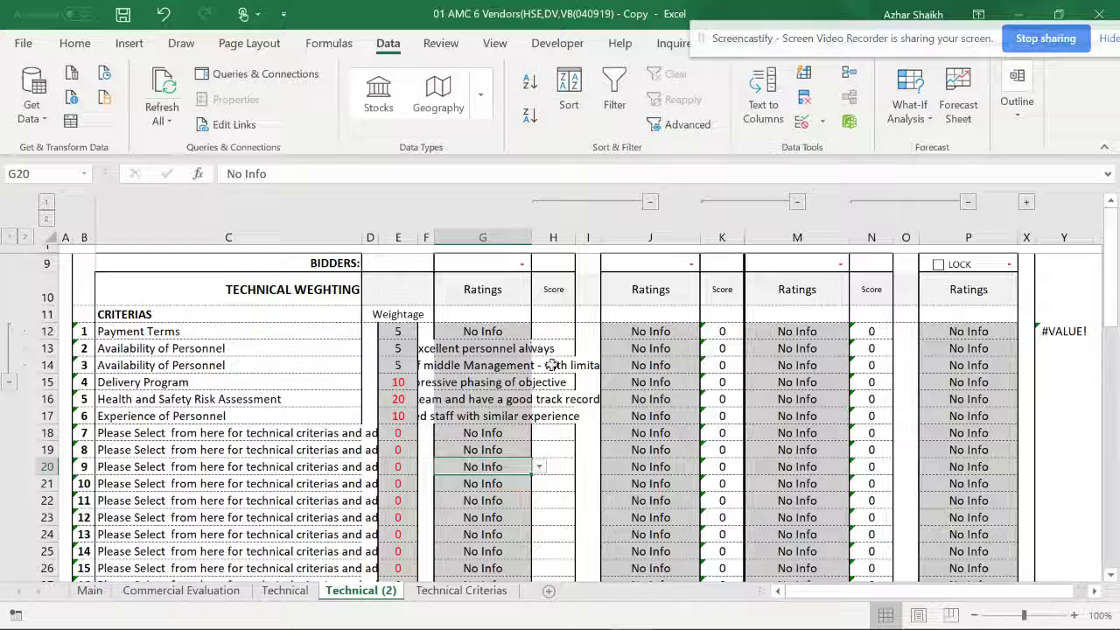
# Examine the existing score formulas in H12 to H14 on the Technical sheet and return to Technical (2).
pyautogui.click(554, 336)
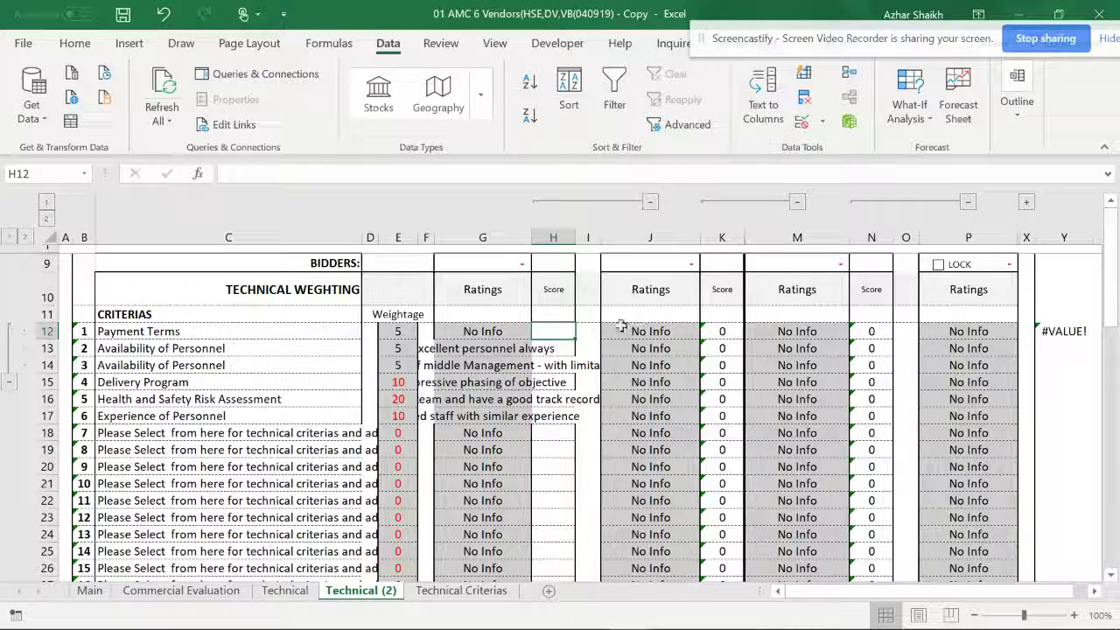
pyautogui.click(285, 593)
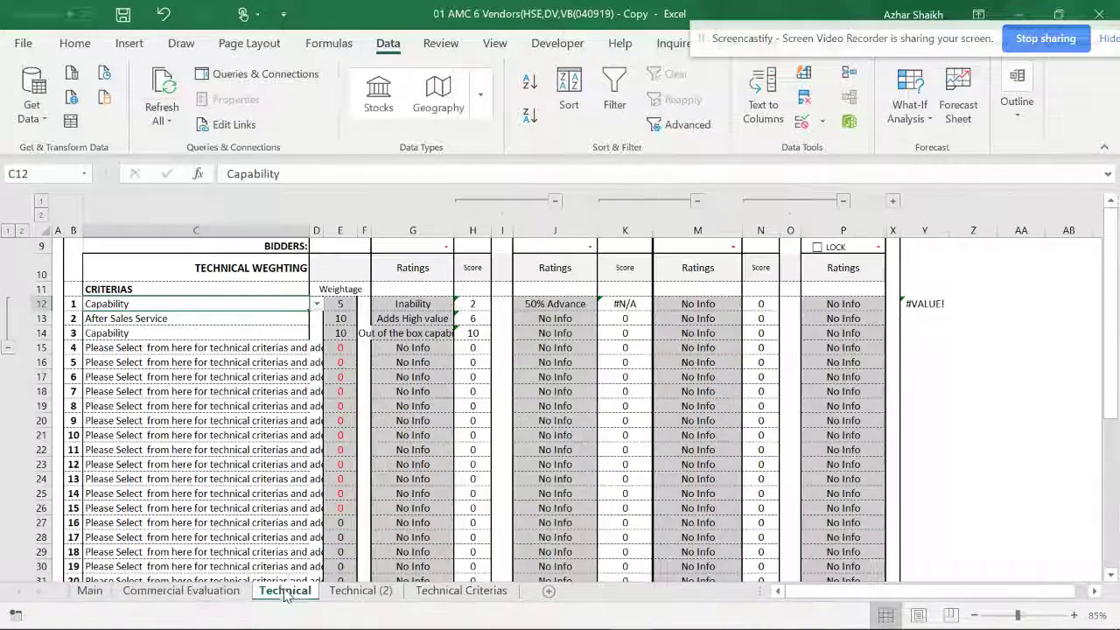
pyautogui.click(447, 304)
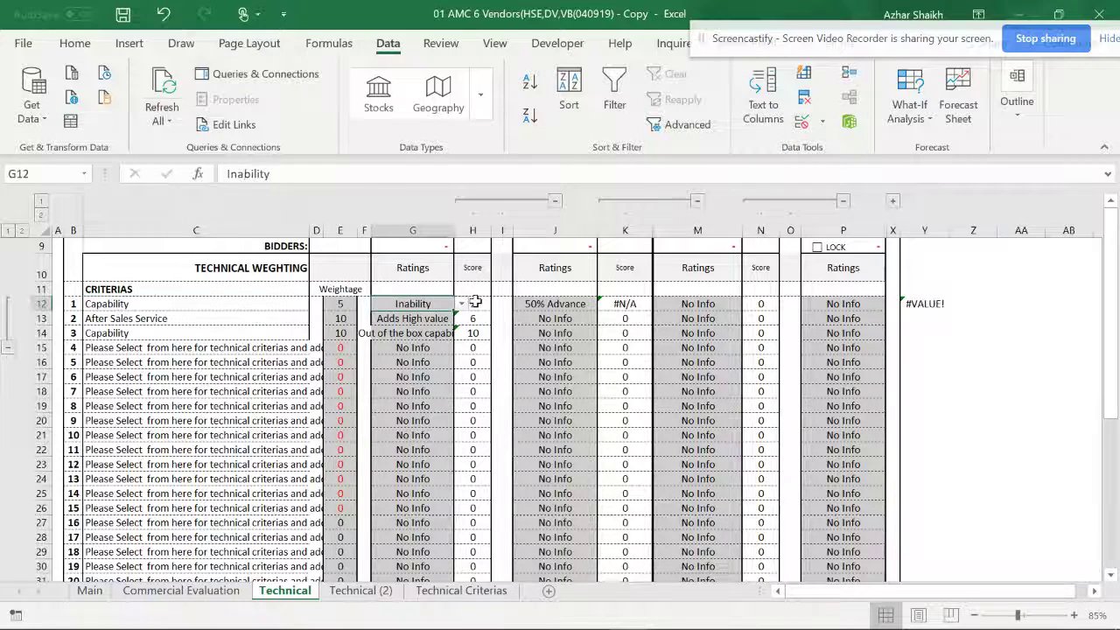
pyautogui.click(473, 304)
pyautogui.click(474, 321)
pyautogui.click(473, 336)
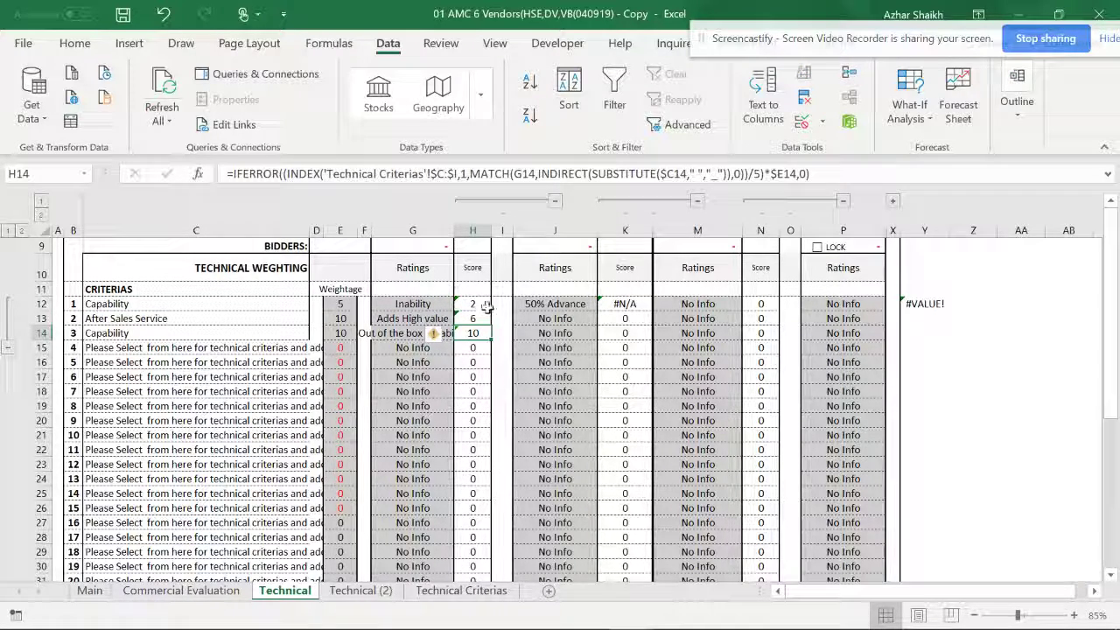
pyautogui.click(483, 306)
pyautogui.click(378, 591)
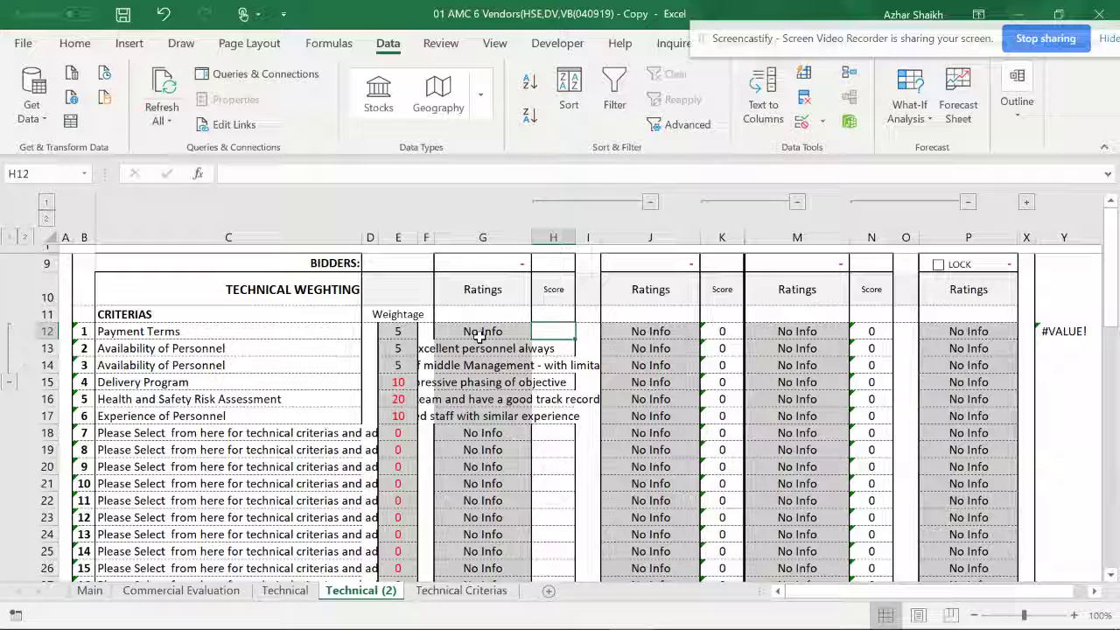
# Review the score scale in C1 to F1 of Technical Criterias and return to the empty Payment Terms score cell H12 on Technical (2).
pyautogui.click(461, 591)
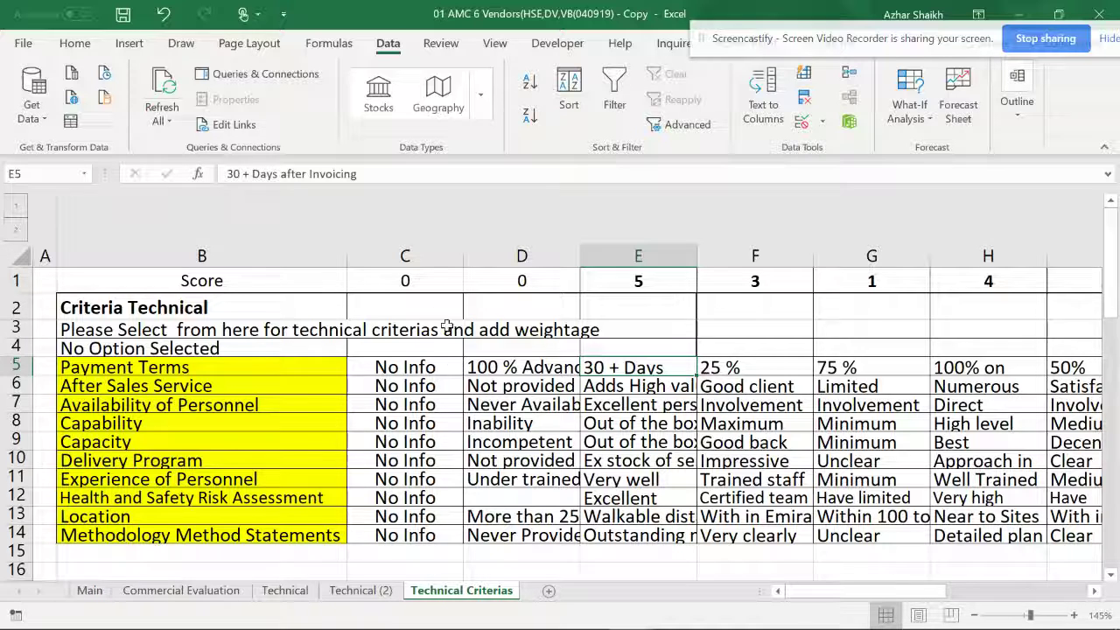
pyautogui.click(407, 278)
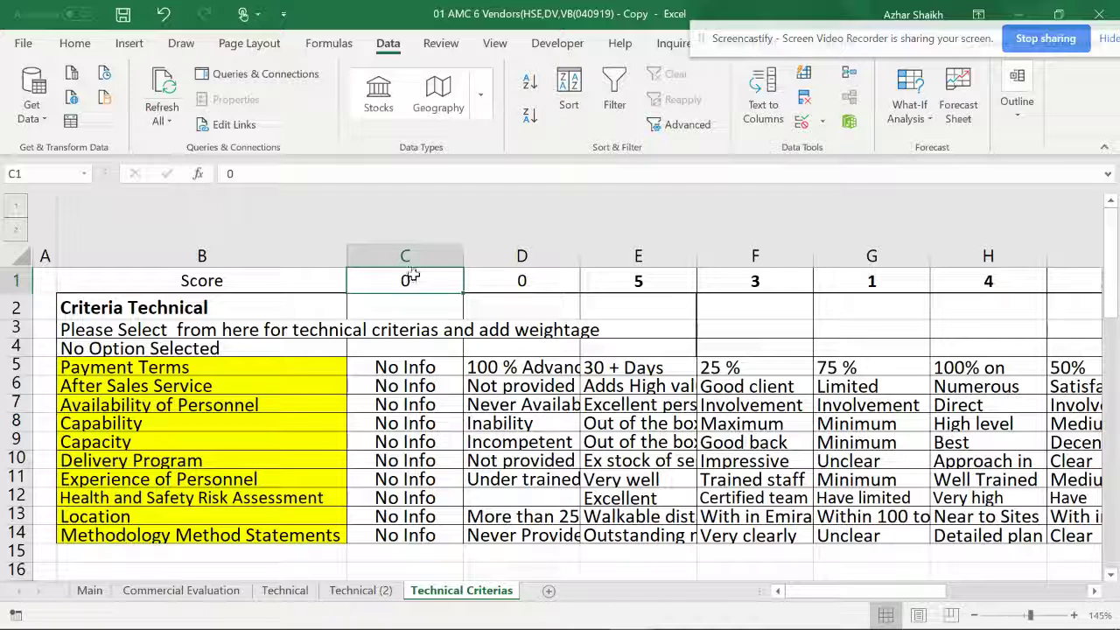
pyautogui.click(534, 278)
pyautogui.click(612, 280)
pyautogui.click(731, 280)
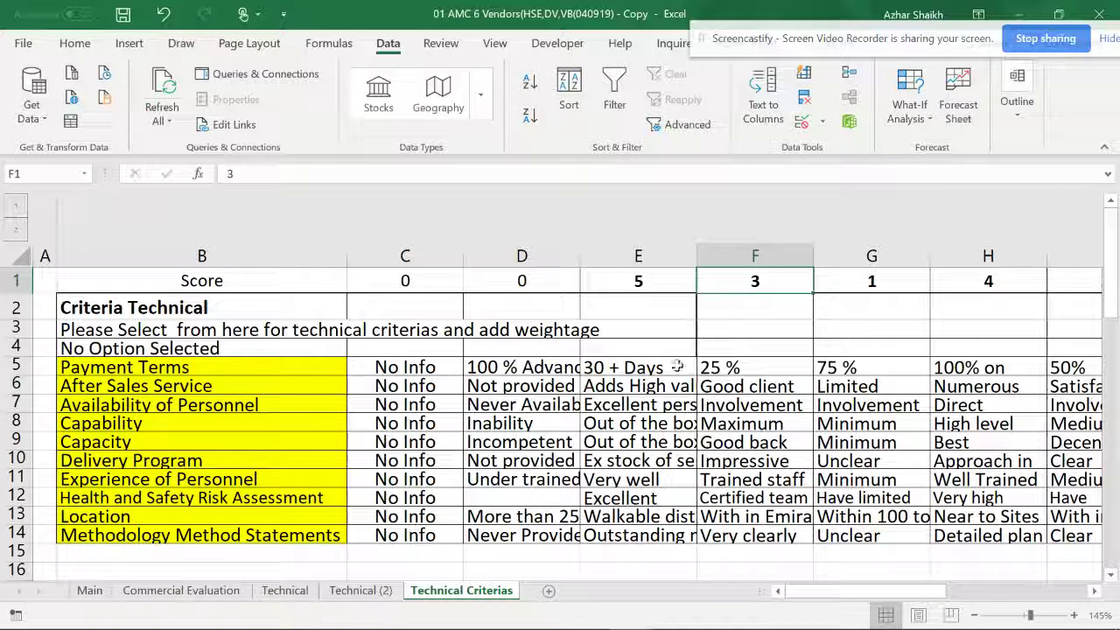
pyautogui.click(368, 590)
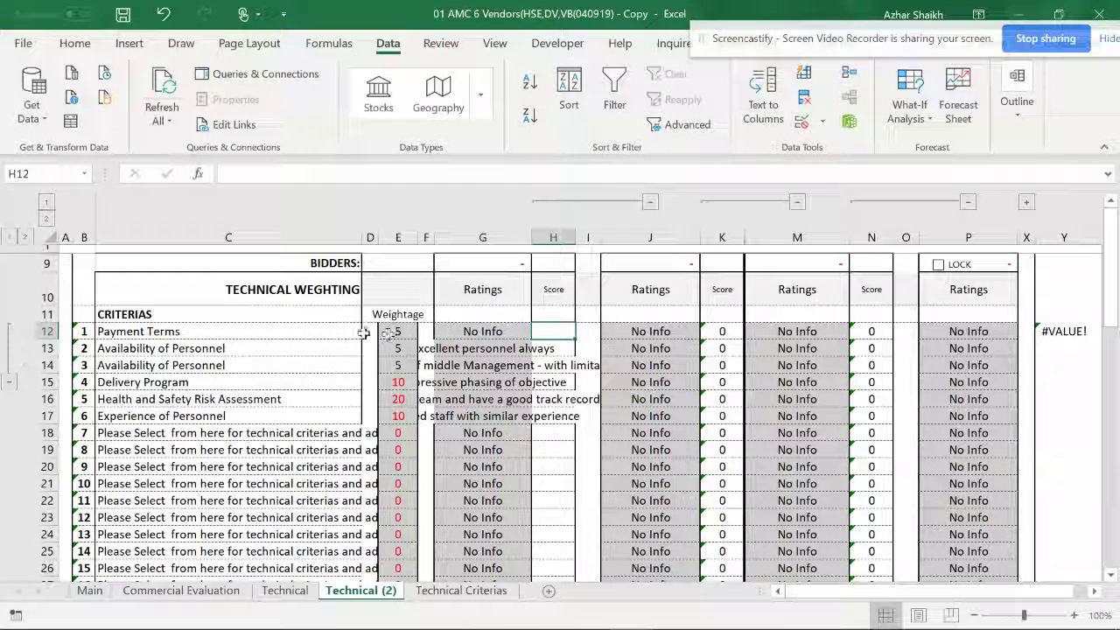
pyautogui.click(495, 333)
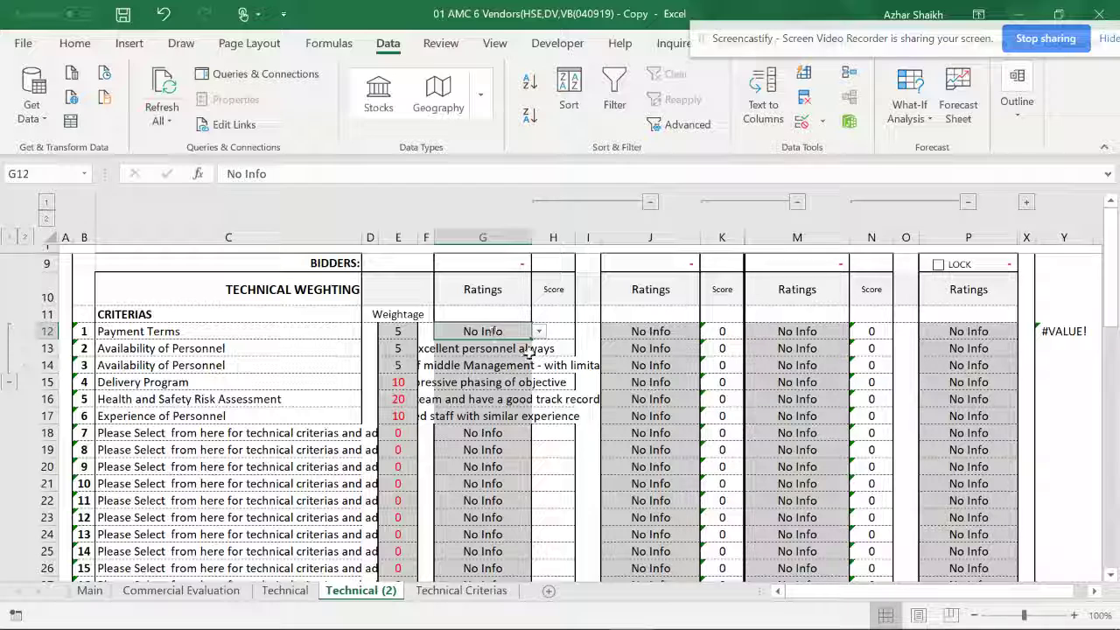
pyautogui.click(561, 335)
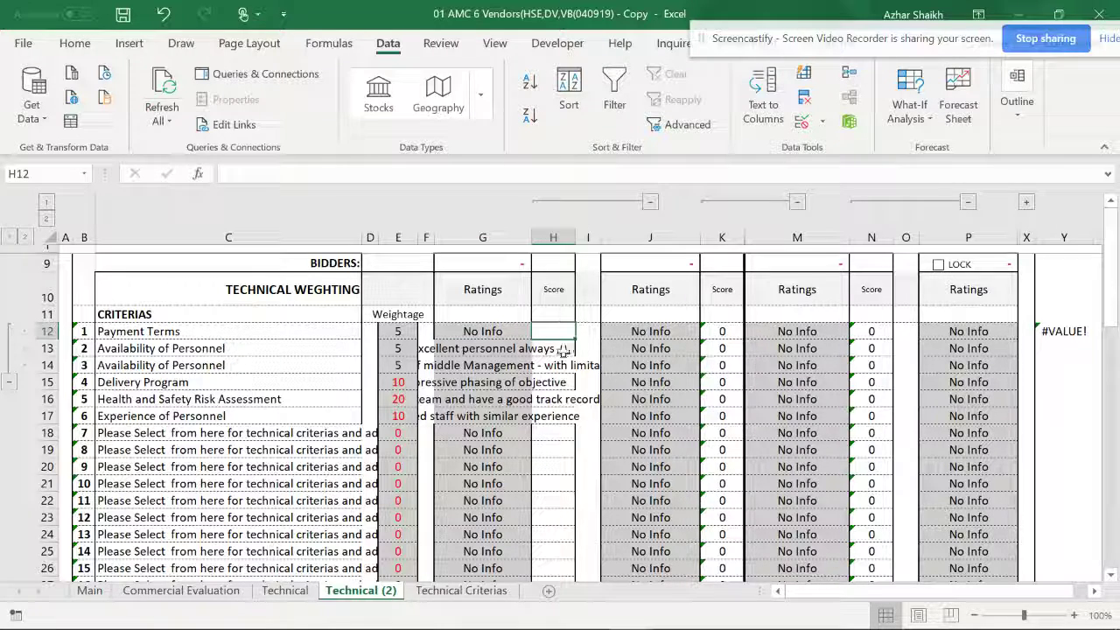